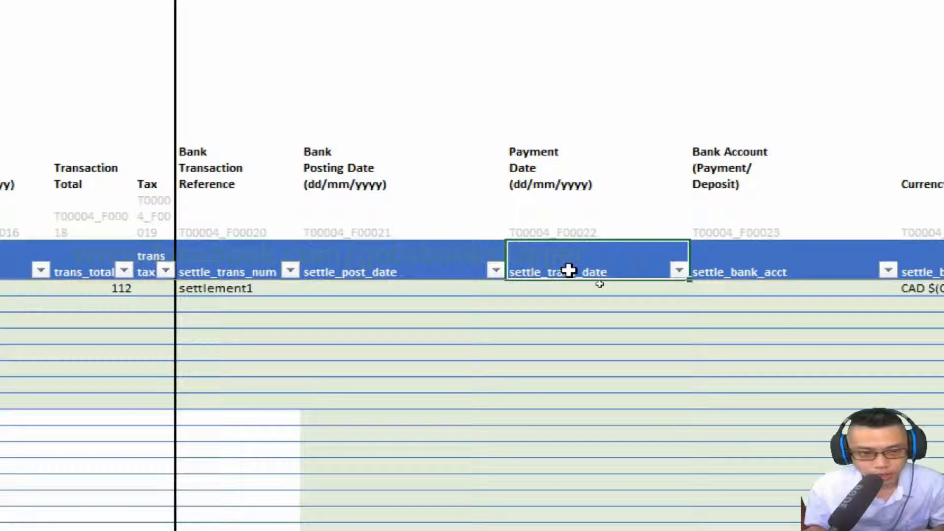
# Copy the settle_post_date and settle_trans_date headers and paste them as two new table columns directly after the settle_trans_num_valid column.
pyautogui.press('Left')
pyautogui.press('Left')
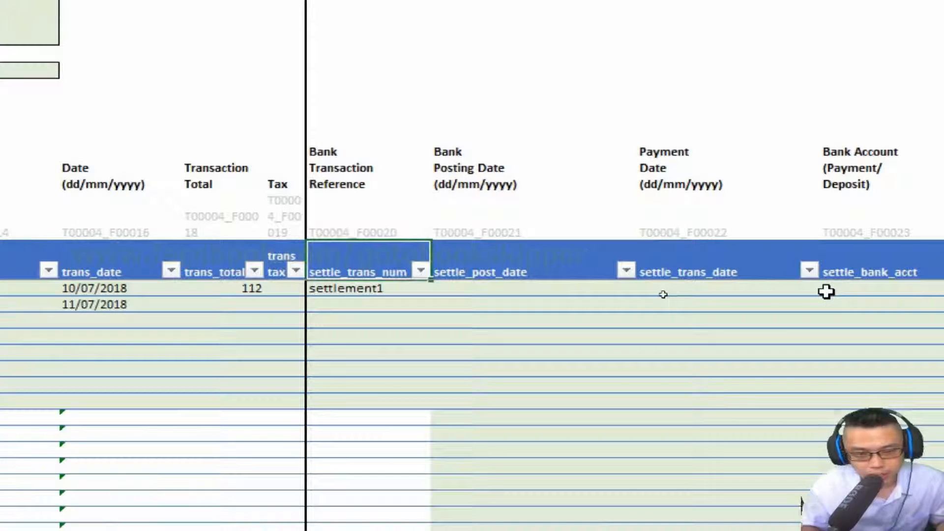
pyautogui.click(483, 282)
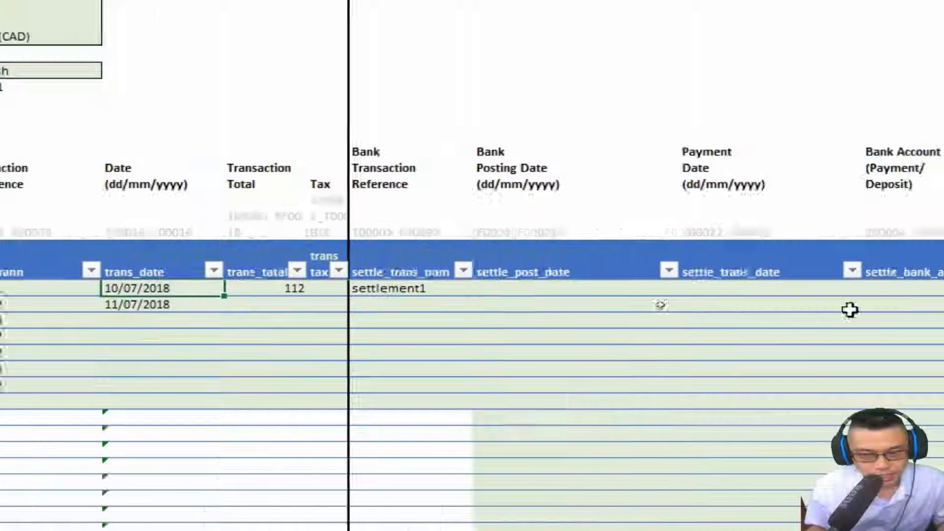
pyautogui.click(493, 269)
pyautogui.keyDown('shift'); pyautogui.click(693, 271); pyautogui.keyUp('shift')
pyautogui.hotkey('ctrl', 'c')
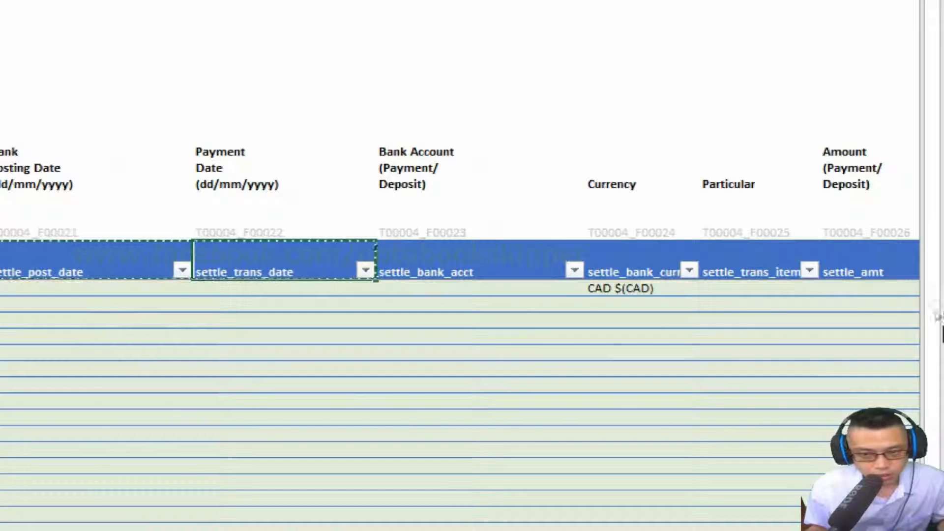
pyautogui.click(731, 252)
pyautogui.hotkey('ctrl', 'Right')
pyautogui.press('Right')
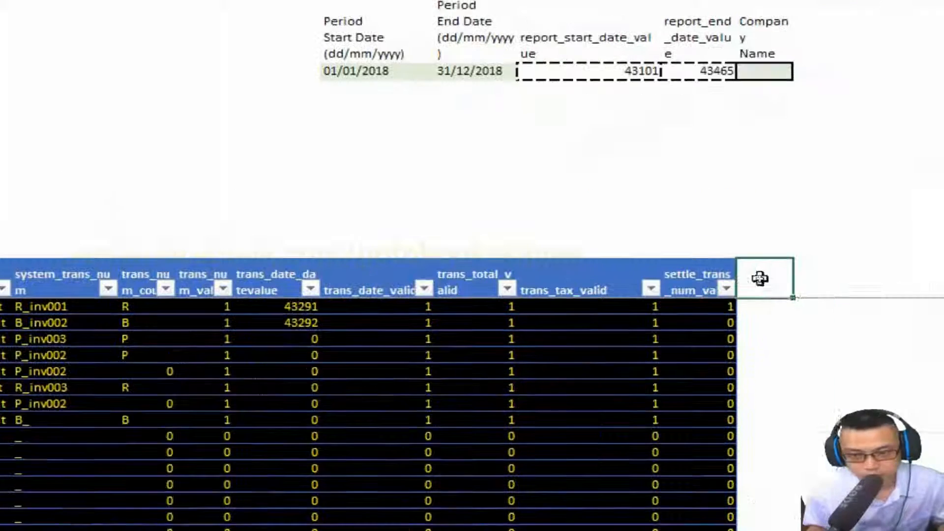
pyautogui.rightClick(856, 260)
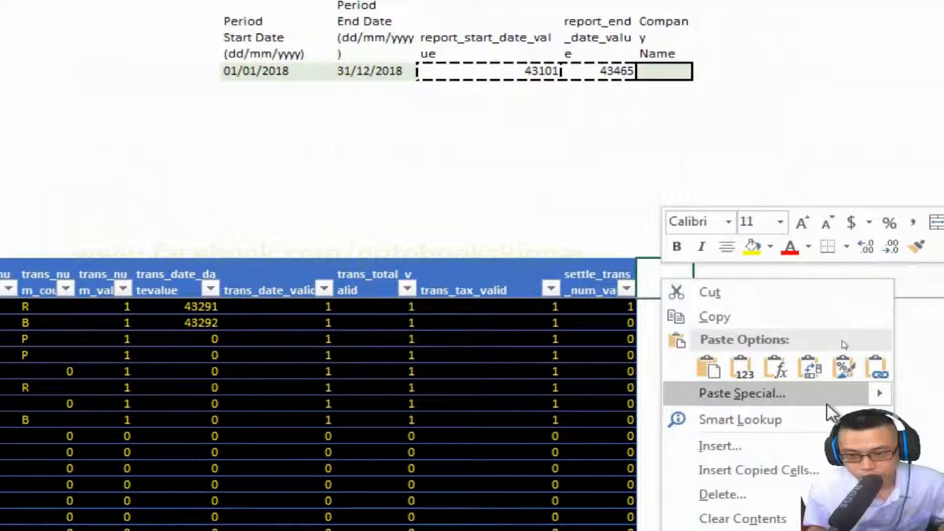
pyautogui.click(730, 375)
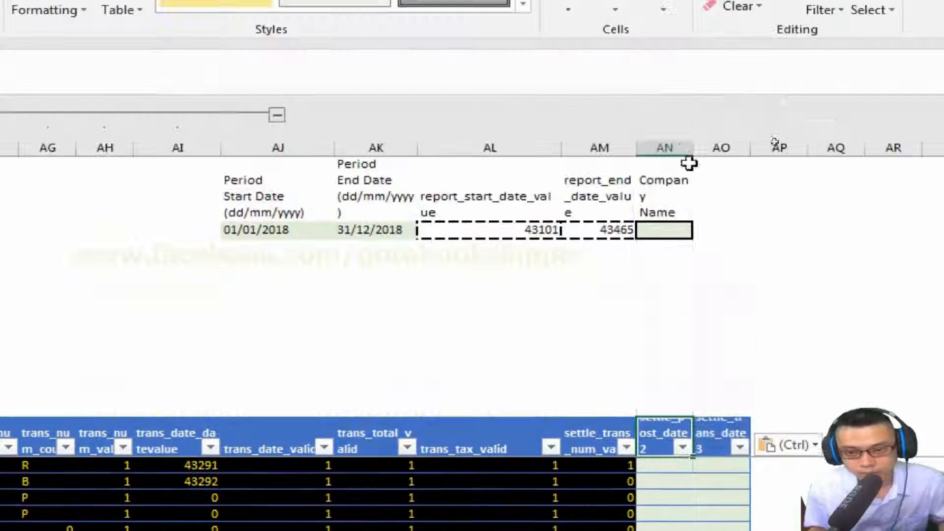
# Auto-fit the widths of columns AN and AO and give the data cells of both new columns a black fill.
pyautogui.doubleClick(692, 152)
pyautogui.doubleClick(771, 151)
pyautogui.click(666, 73)
pyautogui.press('Down')
pyautogui.hotkey('shift', 'Right')
pyautogui.hotkey('ctrl', 'shift', 'Down')
pyautogui.hotkey('ctrl', '1')
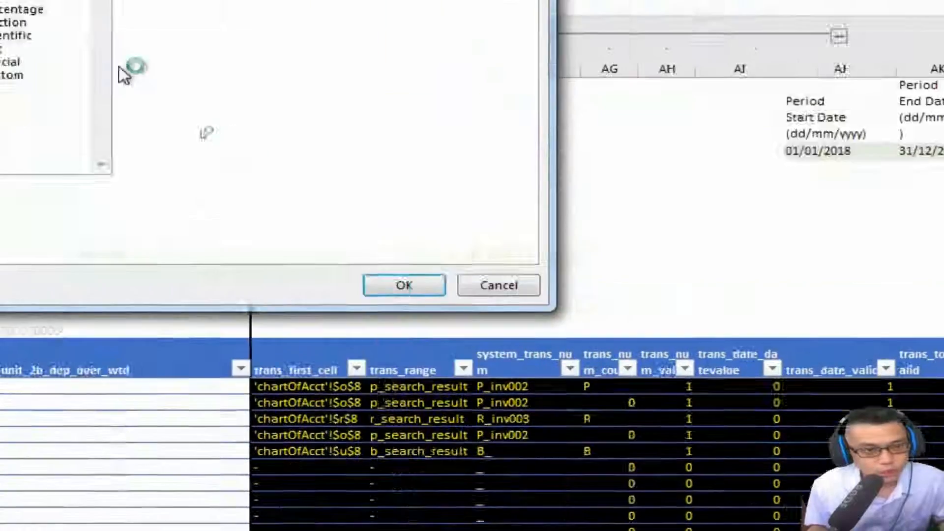
pyautogui.click(436, 50)
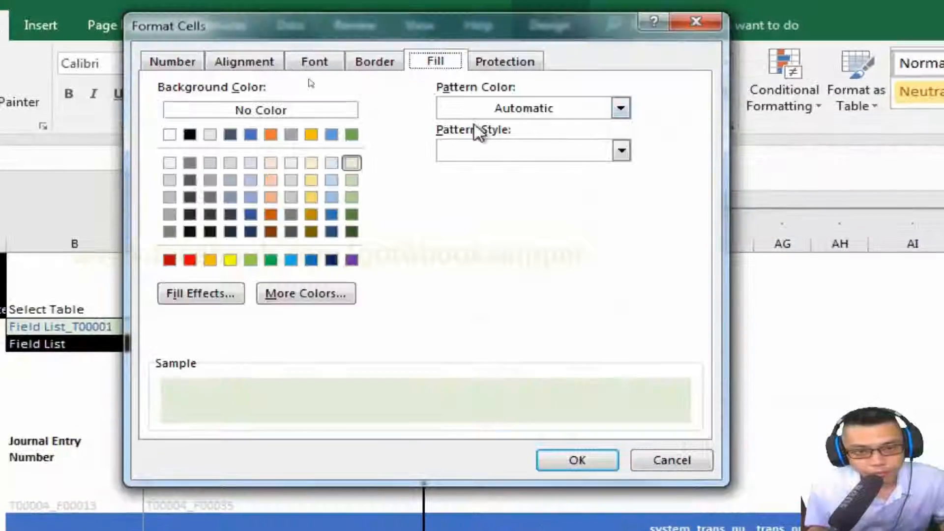
pyautogui.click(189, 134)
pyautogui.click(577, 460)
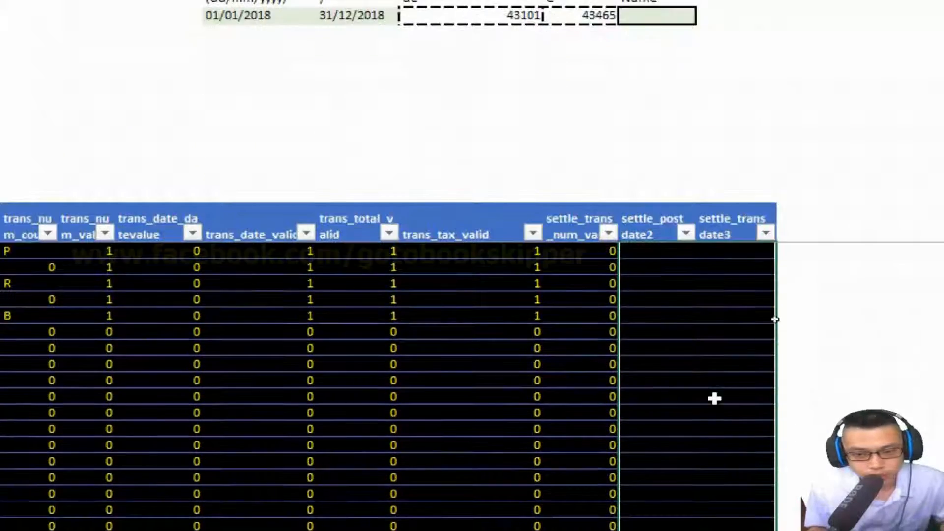
# Rename the header in column AN to settle_post_date_datevalue and widen the column so the name fits on two lines.
pyautogui.click(650, 192)
pyautogui.press('Down')
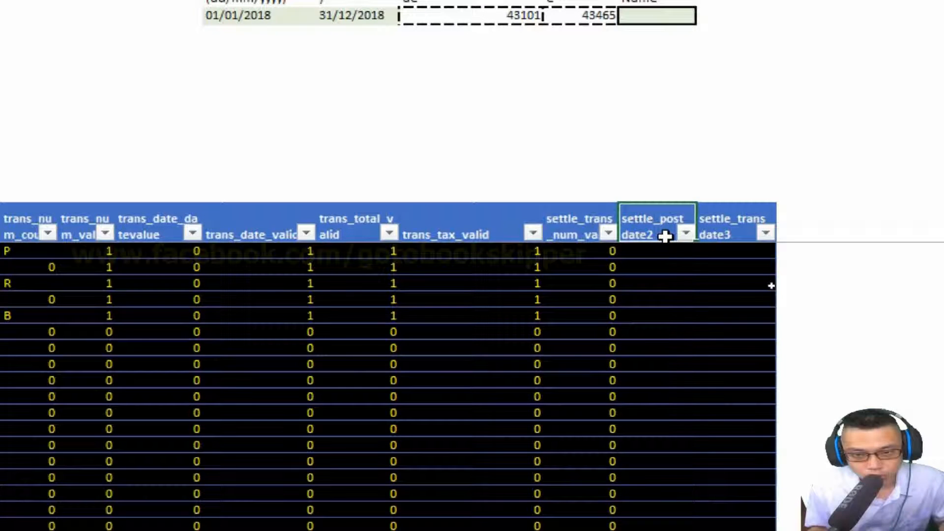
pyautogui.doubleClick(667, 237)
pyautogui.press('BackSpace')
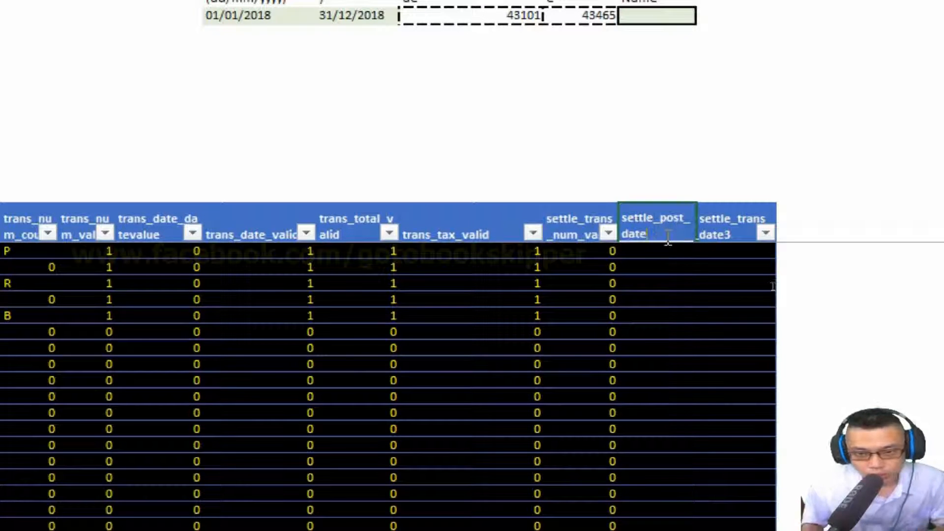
pyautogui.write('_v')
pyautogui.press('BackSpace')
pyautogui.press('BackSpace')
pyautogui.press('BackSpace')
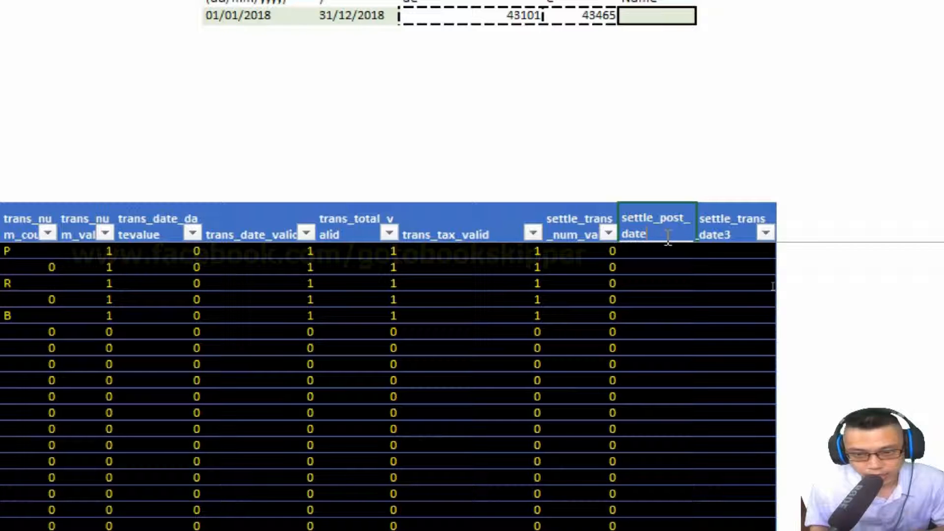
pyautogui.write('e_datevalue')
pyautogui.press('Return')
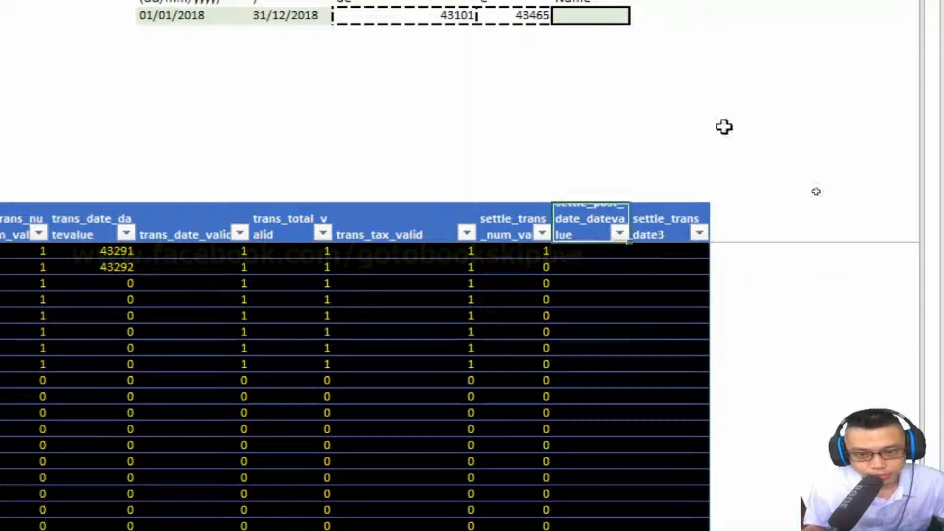
pyautogui.moveTo(631, 76); pyautogui.dragTo(650, 77)
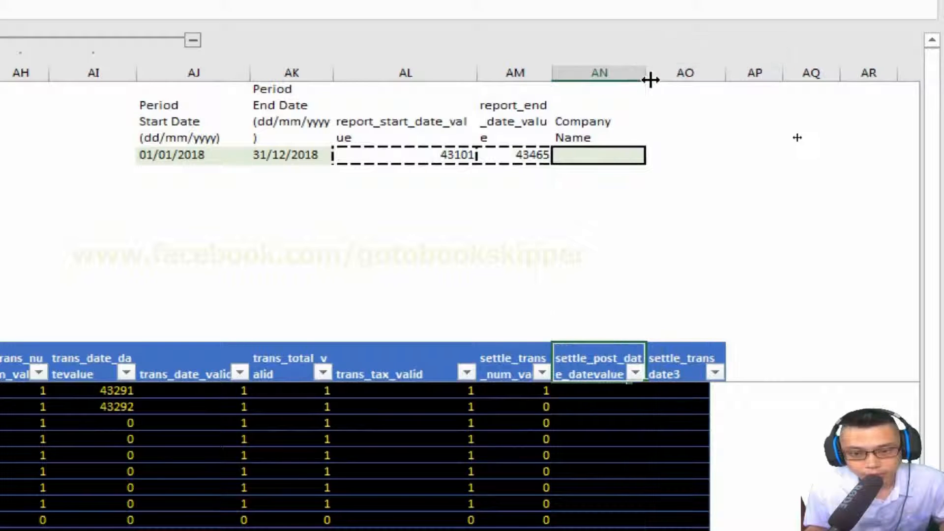
# Rename the header in column AO to settle_trans_date_datevalue and auto-fit the column width.
pyautogui.doubleClick(692, 374)
pyautogui.press('BackSpace')
pyautogui.write('_datevalue')
pyautogui.hotkey('ctrl', 'Return')
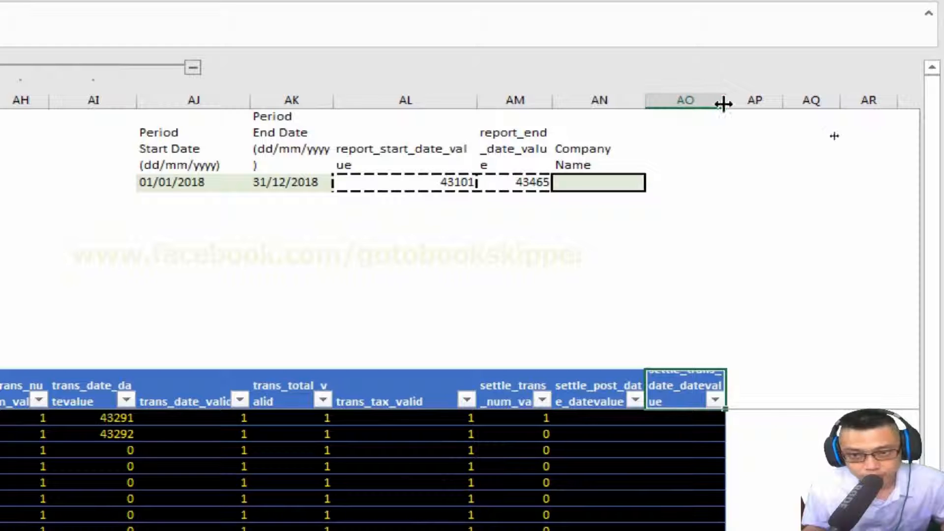
pyautogui.doubleClick(722, 104)
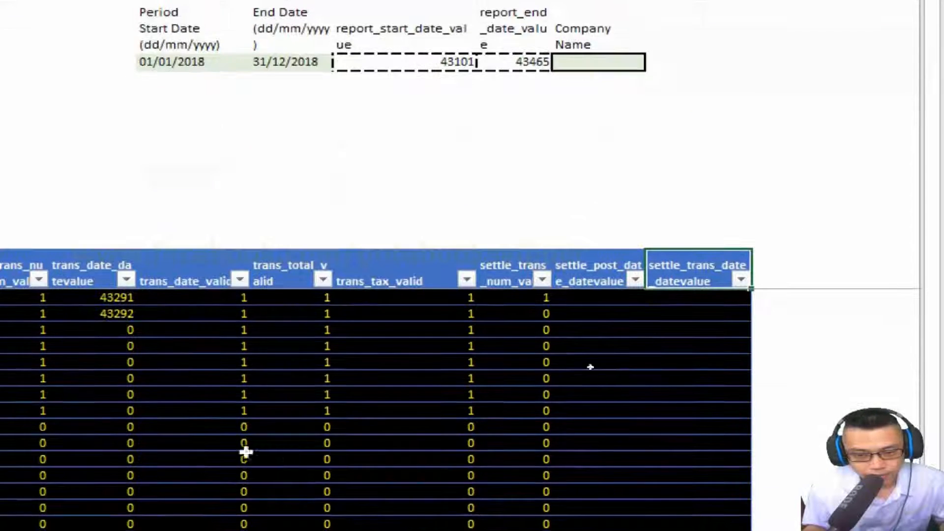
# Copy the formula from the first trans_date_datevalue cell into the first settle_post_date_datevalue cell.
pyautogui.click(99, 418)
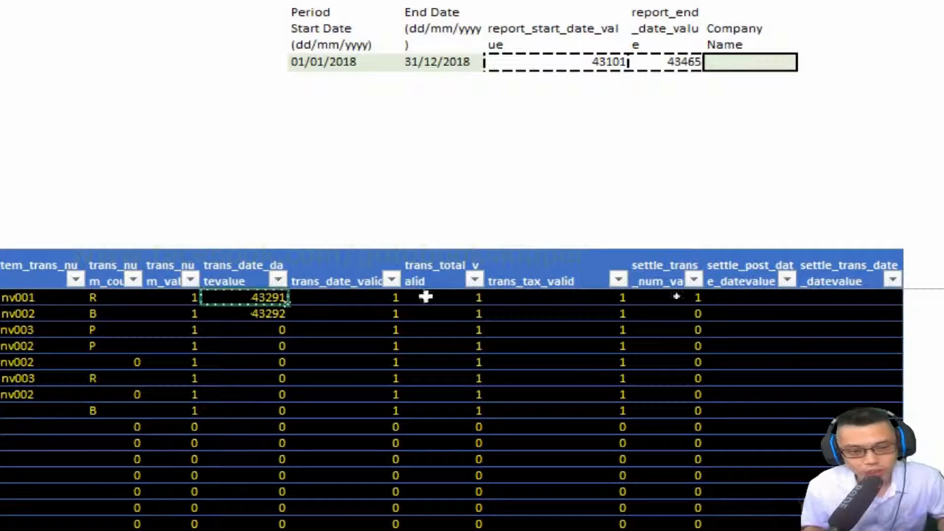
pyautogui.rightClick(762, 298)
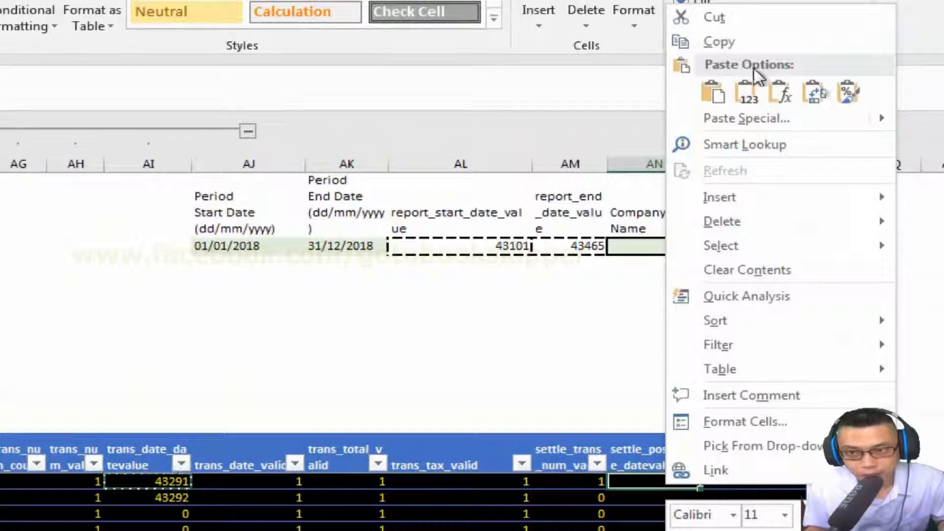
pyautogui.click(782, 19)
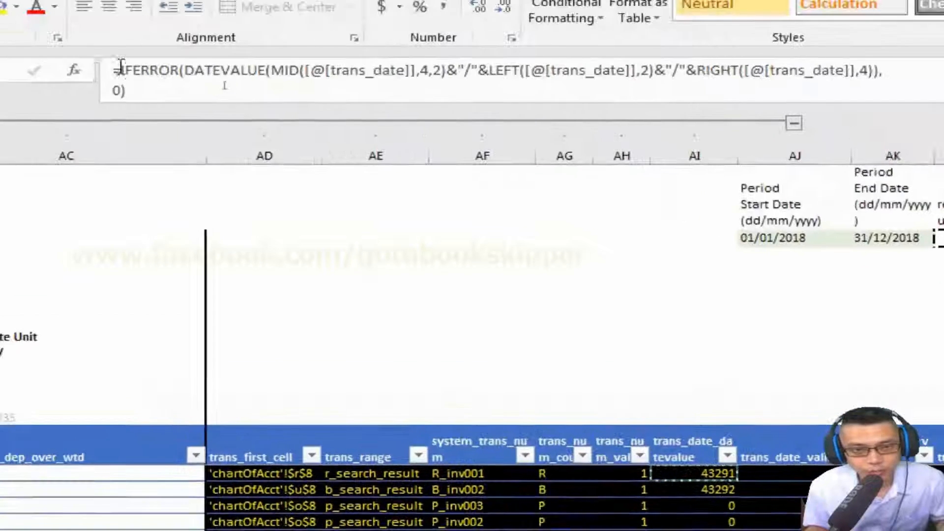
# In the pasted formula, change the MID function's reference from trans_date to settle_post_date.
pyautogui.click(339, 80)
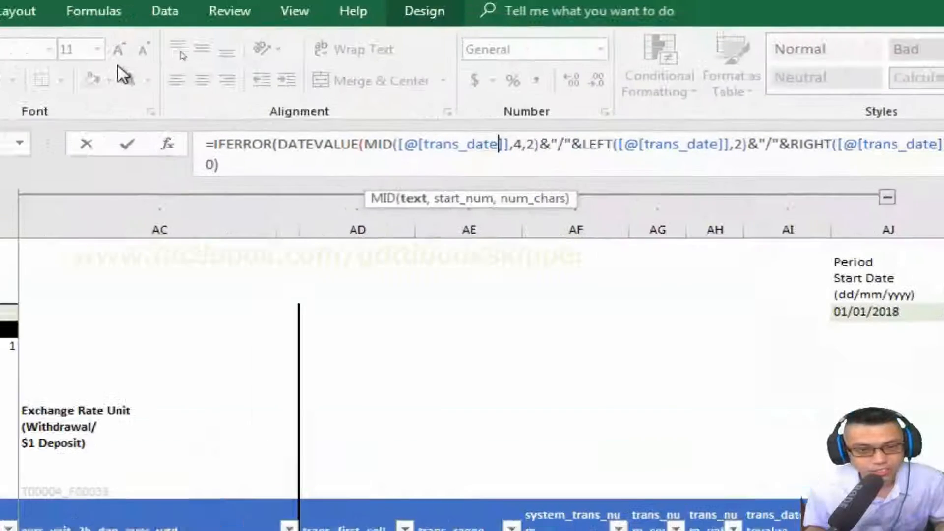
pyautogui.press('BackSpace')
pyautogui.press('BackSpace')
pyautogui.press('BackSpace')
pyautogui.press('BackSpace')
pyautogui.press('BackSpace')
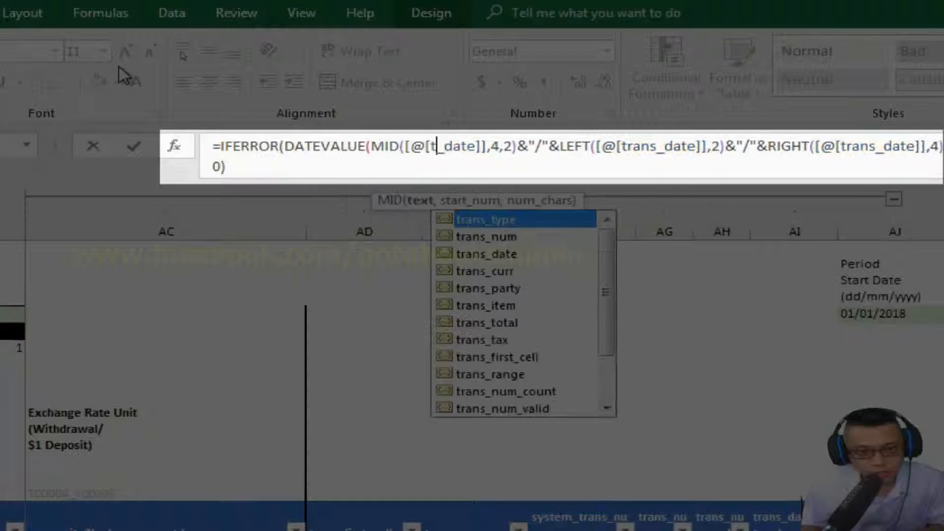
pyautogui.write('settle')
pyautogui.write('_post')
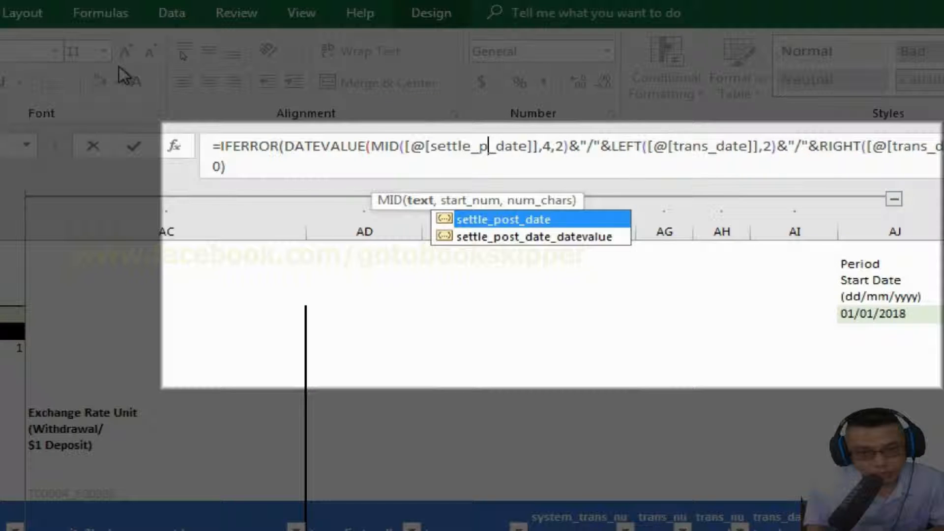
pyautogui.doubleClick(530, 216)
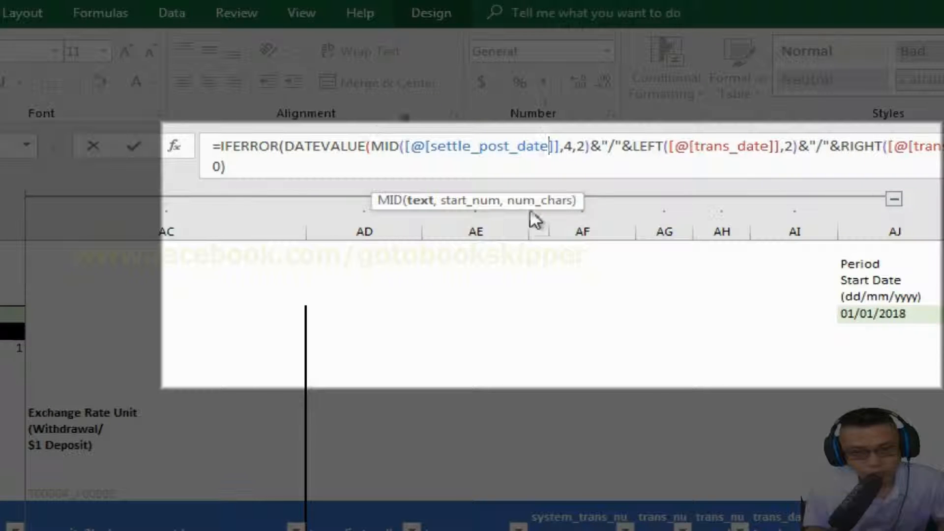
# Change the LEFT function's reference from trans_date to settle_post_date in the same formula.
pyautogui.click(730, 148)
pyautogui.press('BackSpace')
pyautogui.press('BackSpace')
pyautogui.press('BackSpace')
pyautogui.press('BackSpace')
pyautogui.press('BackSpace')
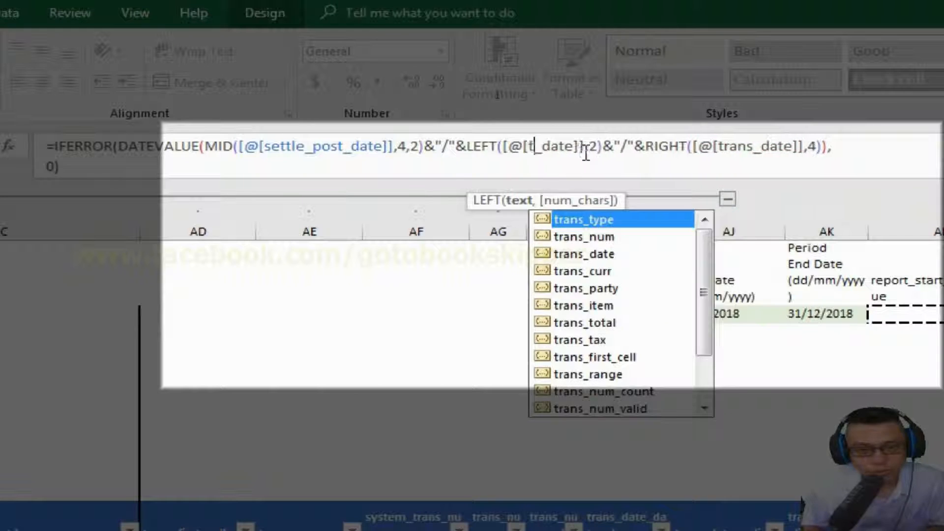
pyautogui.write('settle_post')
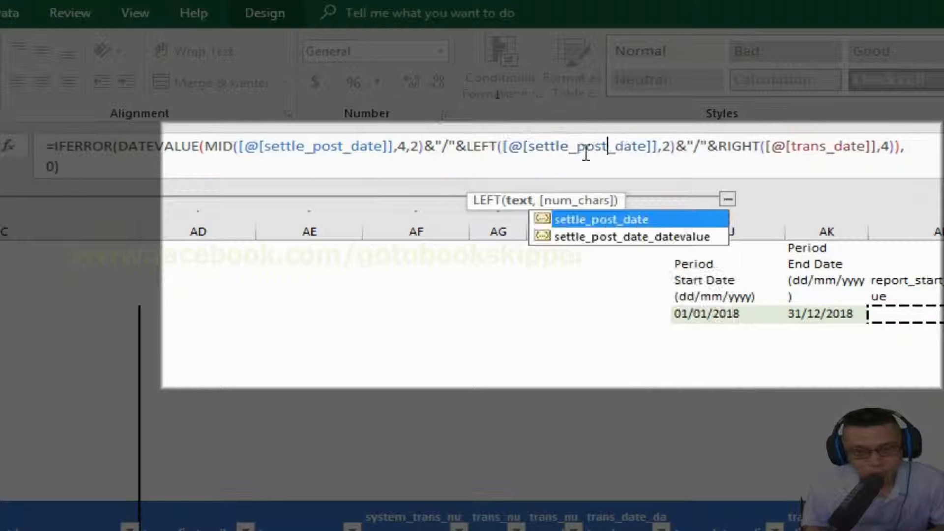
# Change the RIGHT function's reference from trans_date to settle_post_date and commit the settle_post_date_datevalue formula.
pyautogui.click(820, 148)
pyautogui.press('BackSpace')
pyautogui.press('BackSpace')
pyautogui.press('BackSpace')
pyautogui.press('BackSpace')
pyautogui.press('BackSpace')
pyautogui.write('settle')
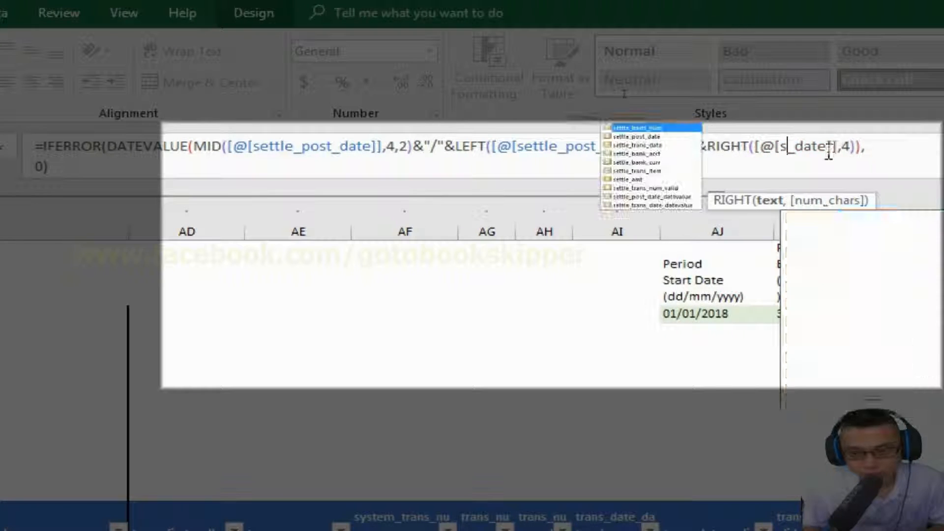
pyautogui.write('_post')
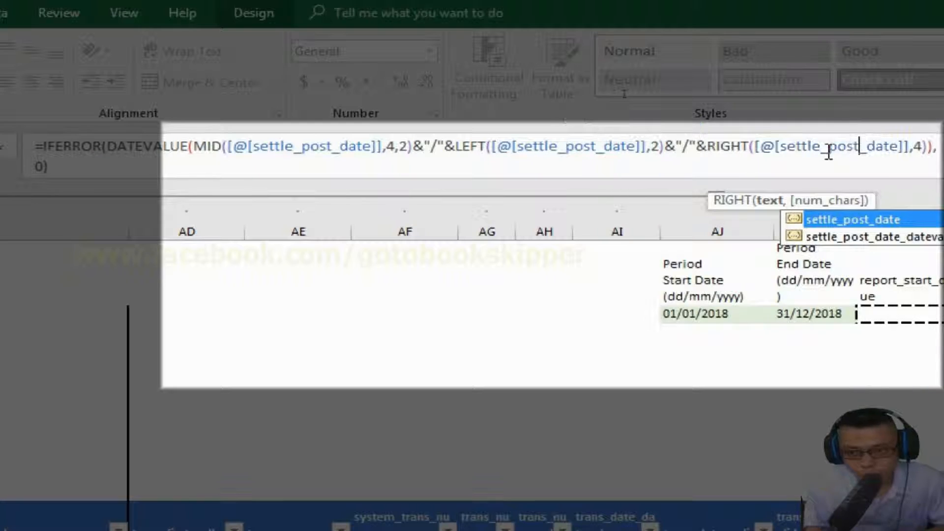
pyautogui.press('Return')
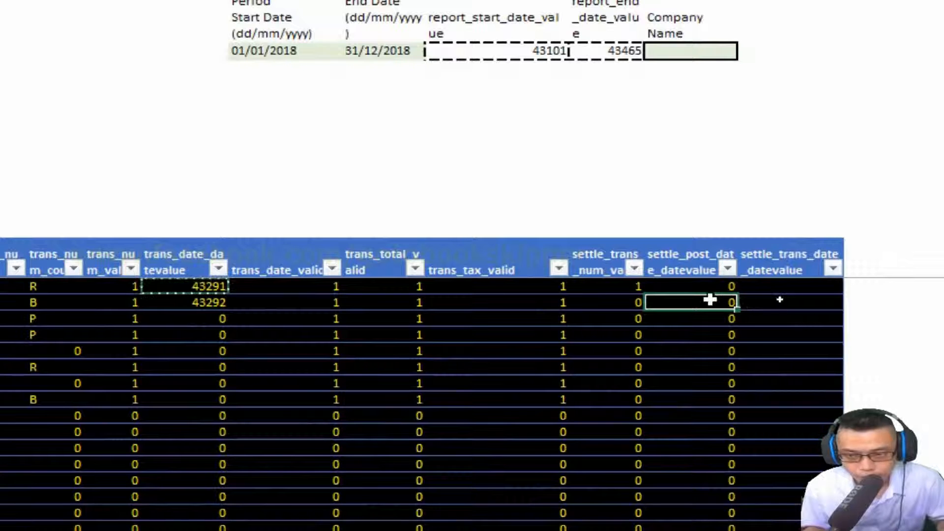
# Copy the first settle_post_date_datevalue formula into the first settle_trans_date_datevalue cell.
pyautogui.click(695, 287)
pyautogui.hotkey('ctrl', 'c')
pyautogui.click(787, 287)
pyautogui.hotkey('ctrl', 'v')
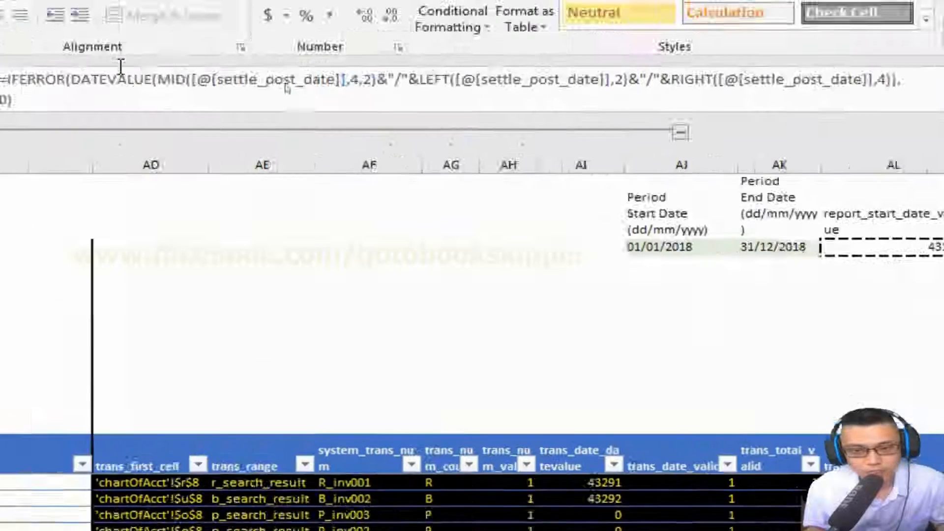
# In the copied formula, change the MID function's reference from settle_post_date to settle_trans_date.
pyautogui.click(443, 88)
pyautogui.press('BackSpace')
pyautogui.press('BackSpace')
pyautogui.press('BackSpace')
pyautogui.press('Delete')
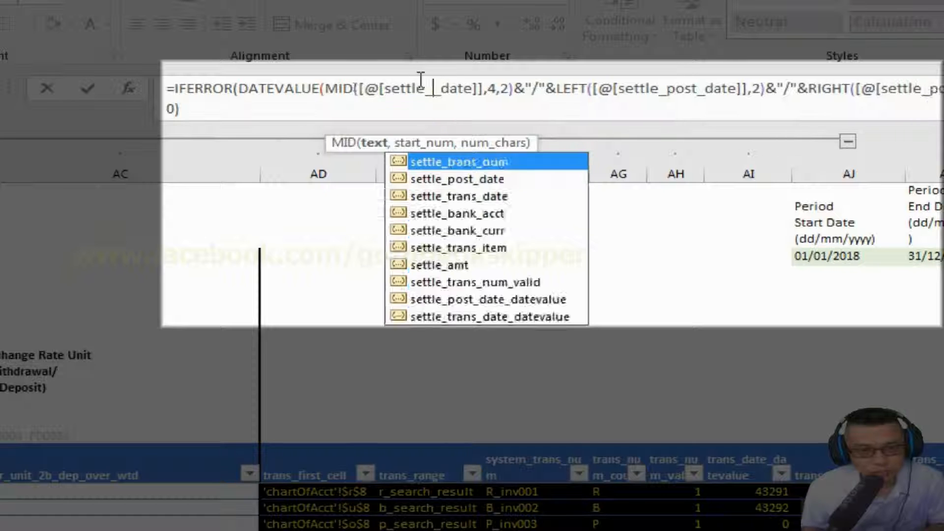
pyautogui.write('trans')
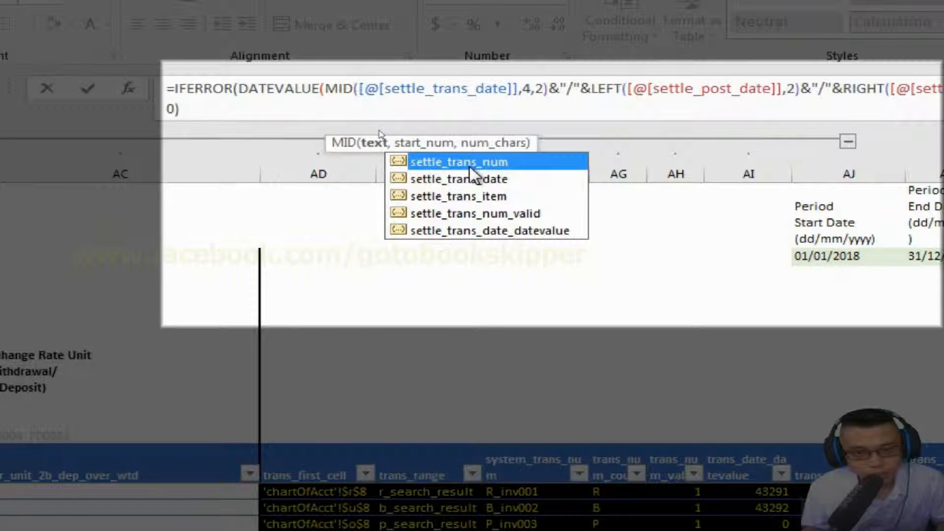
pyautogui.doubleClick(471, 180)
# Change the LEFT function's reference from settle_post_date to settle_trans_date in the same formula.
pyautogui.click(729, 90)
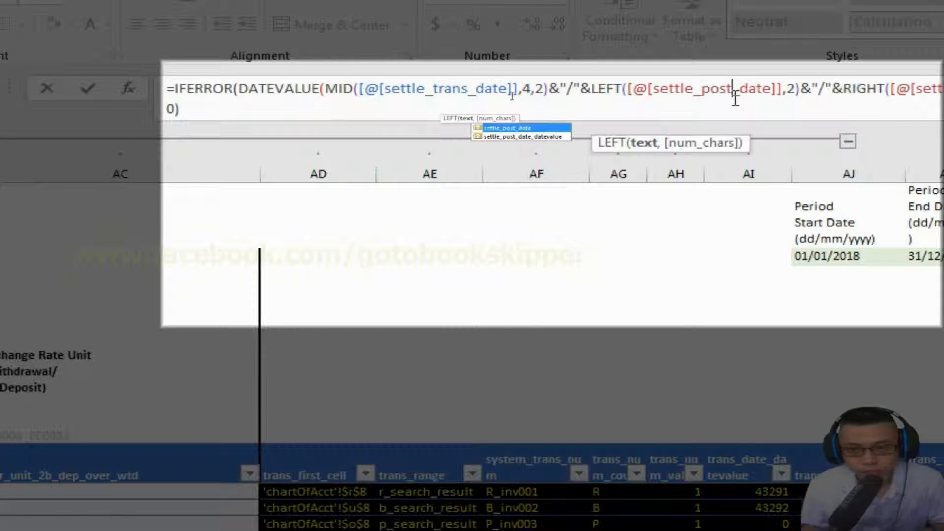
pyautogui.press('BackSpace')
pyautogui.press('BackSpace')
pyautogui.press('BackSpace')
pyautogui.press('BackSpace')
pyautogui.write('trans')
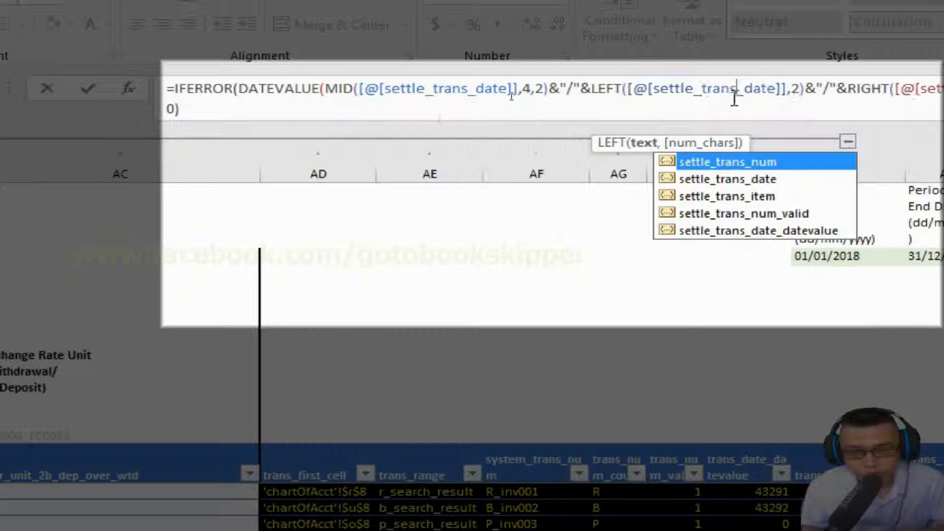
# Change the RIGHT function's reference from settle_post_date to settle_trans_date in the settle_trans_date_datevalue formula.
pyautogui.click(857, 88)
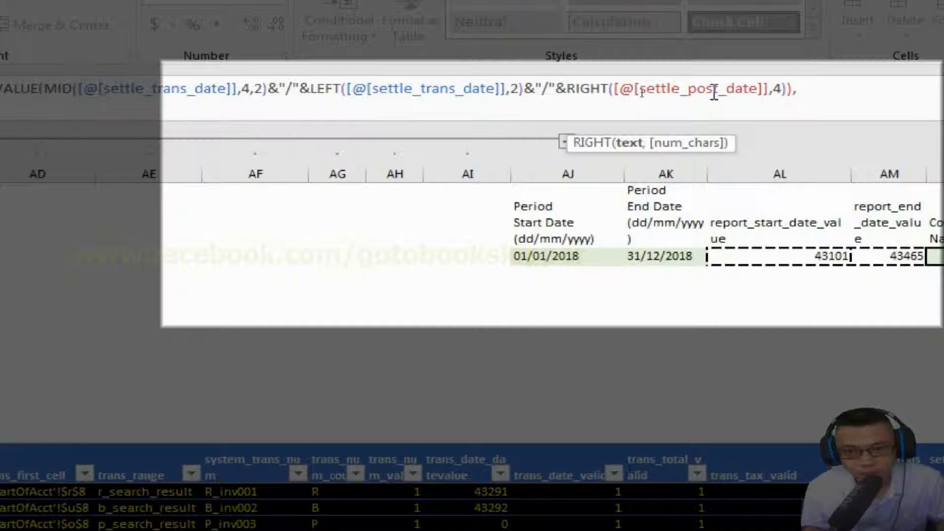
pyautogui.press('BackSpace')
pyautogui.press('BackSpace')
pyautogui.press('BackSpace')
pyautogui.press('BackSpace')
pyautogui.write('trans')
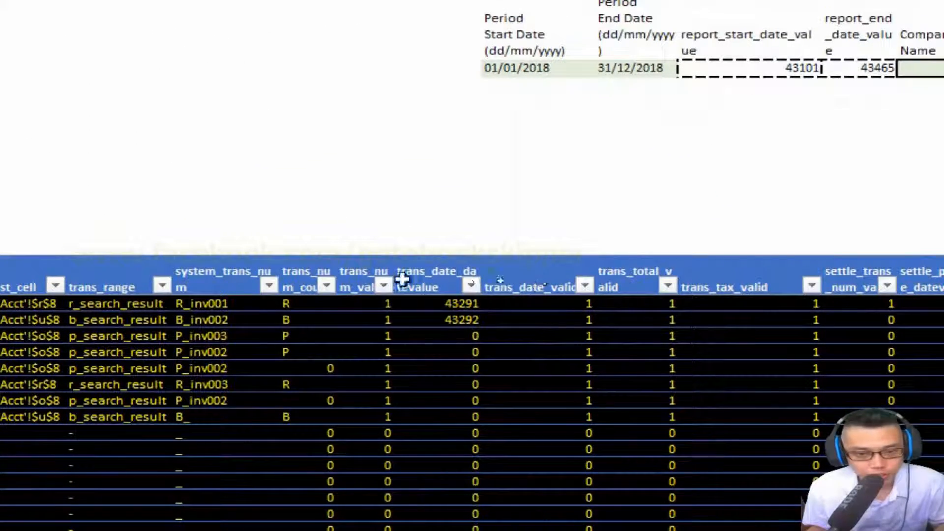
# Copy the settle_post_date_datevalue and settle_trans_date_datevalue headers into the next two empty columns and fit both column widths to their contents.
pyautogui.click(545, 284)
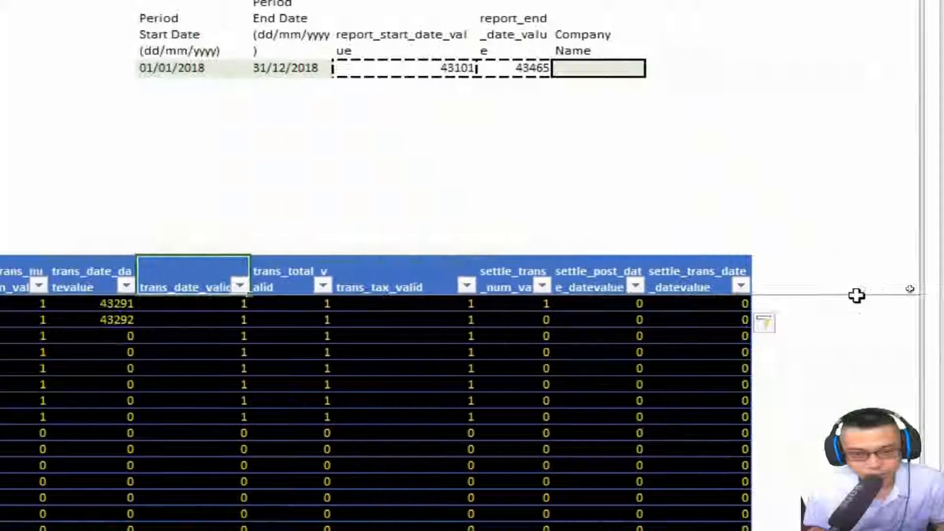
pyautogui.moveTo(598, 280); pyautogui.dragTo(698, 278)
pyautogui.hotkey('ctrl', 'c')
pyautogui.press('Right')
pyautogui.press('Right')
pyautogui.press('Right')
pyautogui.press('Right')
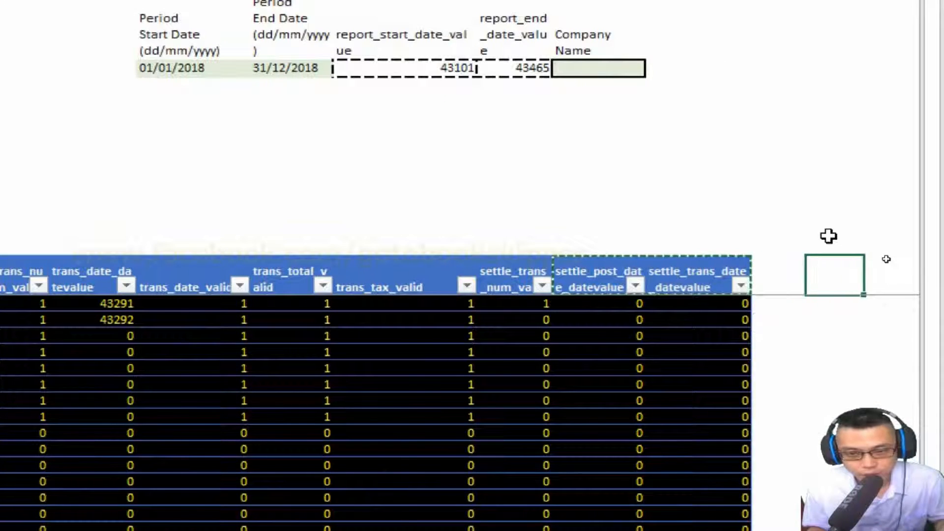
pyautogui.press('Left')
pyautogui.press('Left')
pyautogui.hotkey('ctrl', 'v')
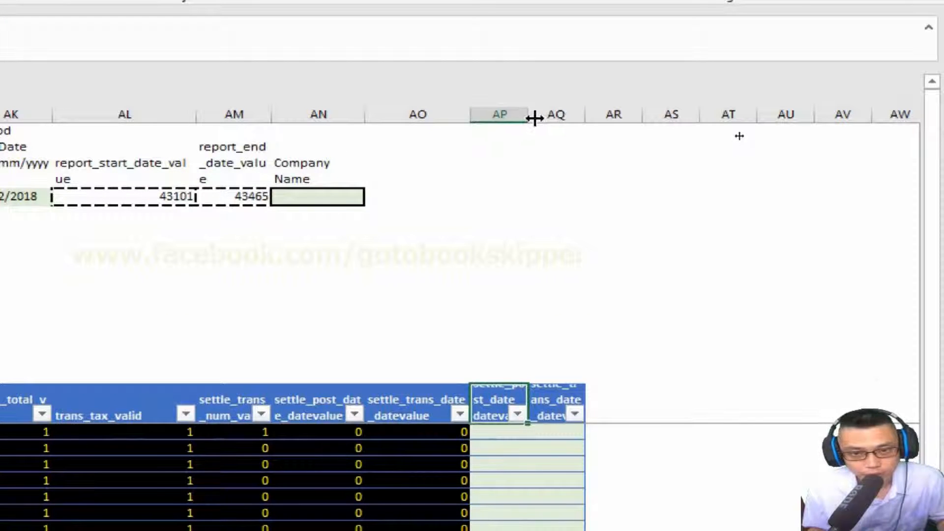
pyautogui.doubleClick(530, 118)
pyautogui.doubleClick(640, 118)
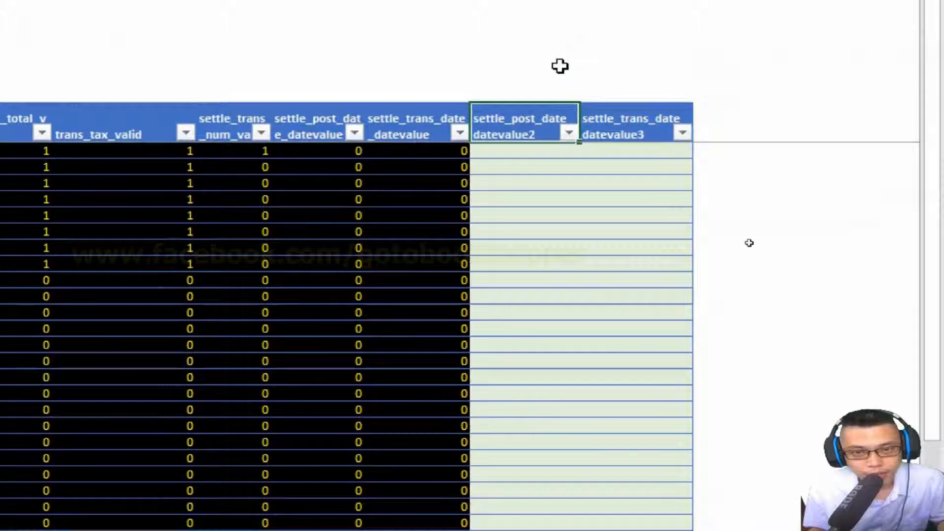
# Rename the two new column headers as settle_post_date_valid and settle_trans_date_valid.
pyautogui.doubleClick(544, 152)
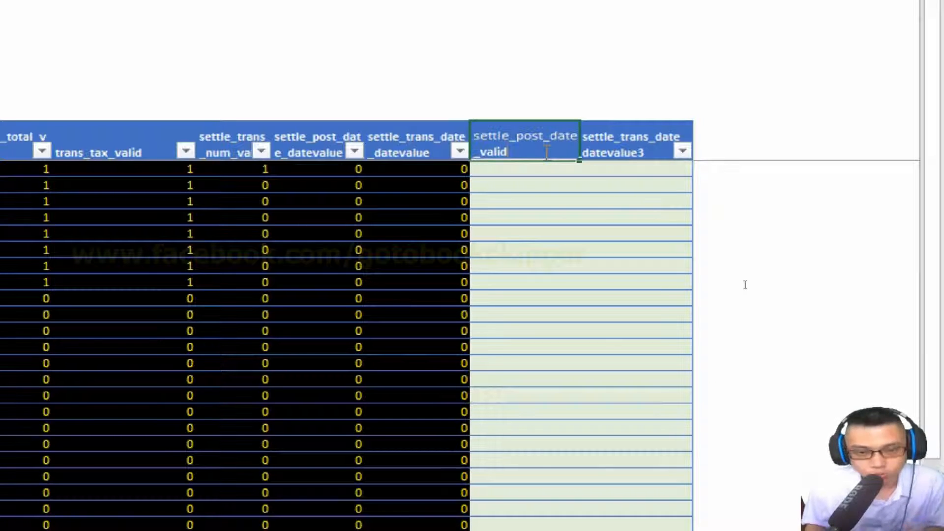
pyautogui.hotkey('ctrl', 'Return')
pyautogui.click(651, 156)
pyautogui.doubleClick(655, 152)
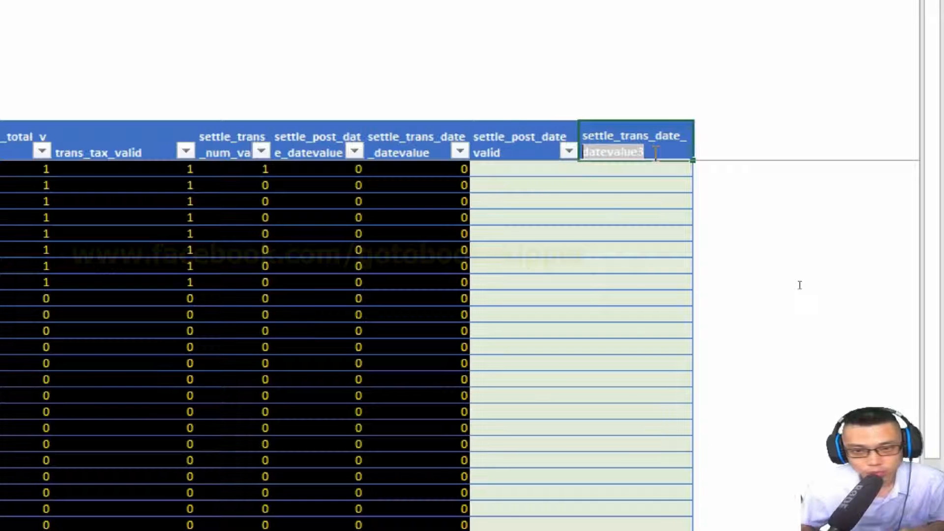
pyautogui.write('da')
pyautogui.press('BackSpace')
pyautogui.press('BackSpace')
pyautogui.write('valid')
pyautogui.click(518, 150)
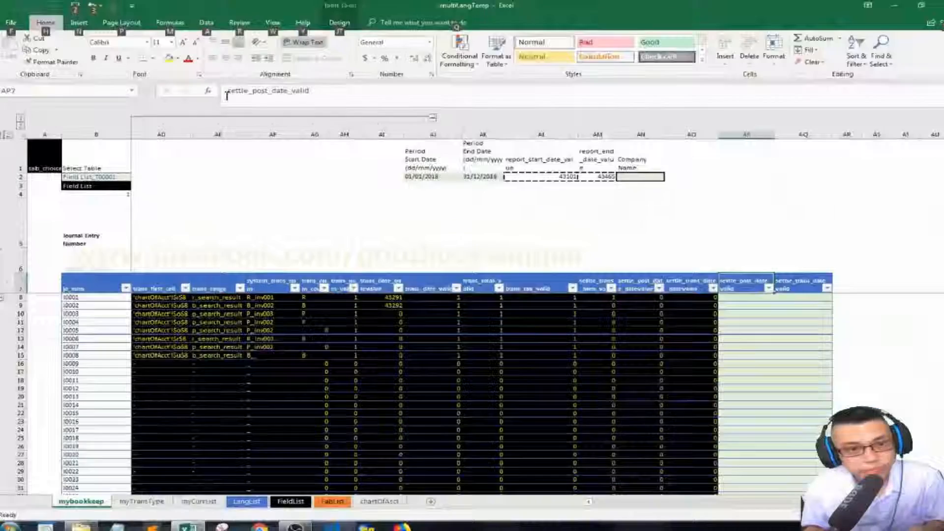
# Give all data cells of the two new validity columns a black fill.
pyautogui.click(719, 296)
pyautogui.hotkey('shift', 'Right')
pyautogui.hotkey('ctrl', 'shift', 'Down')
pyautogui.hotkey('ctrl', '1')
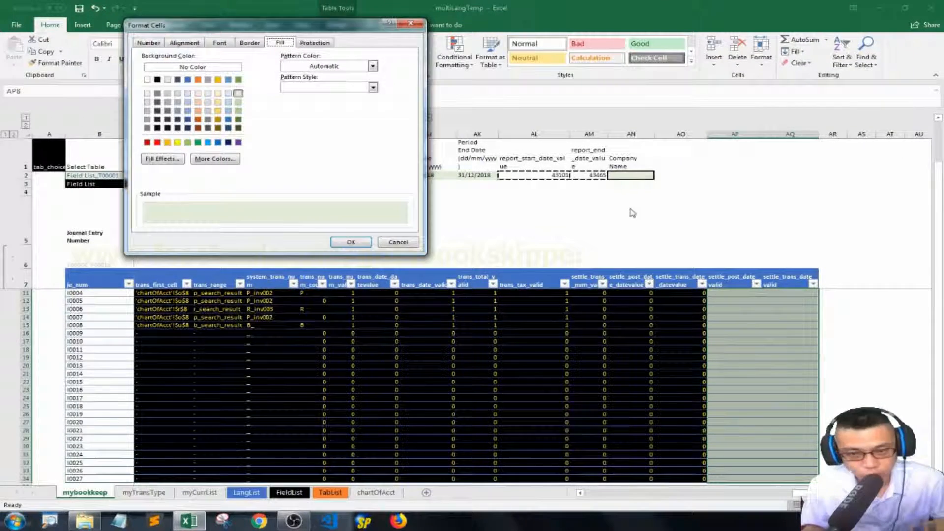
pyautogui.click(157, 79)
pyautogui.click(220, 43)
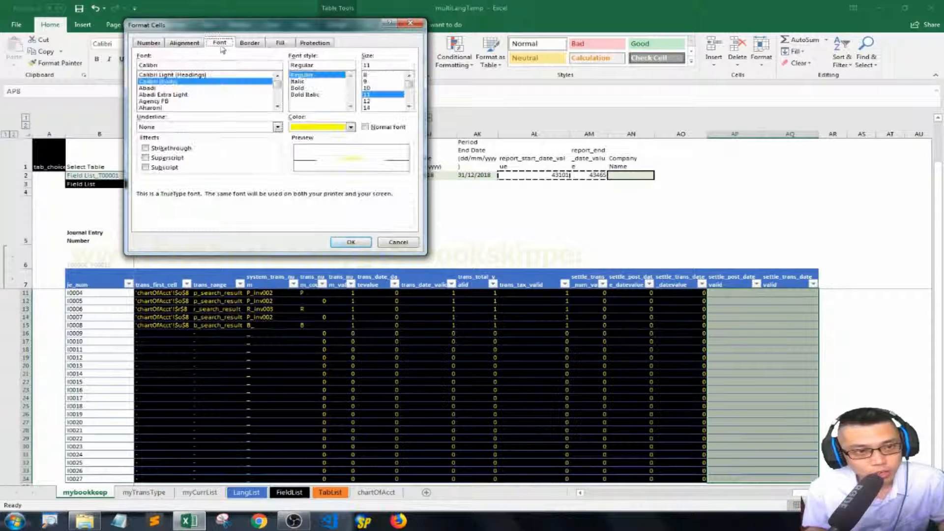
pyautogui.click(351, 243)
# Copy the first trans_date_valid formula into the first settle_post_date_valid cell, pasting only the formula.
pyautogui.click(741, 294)
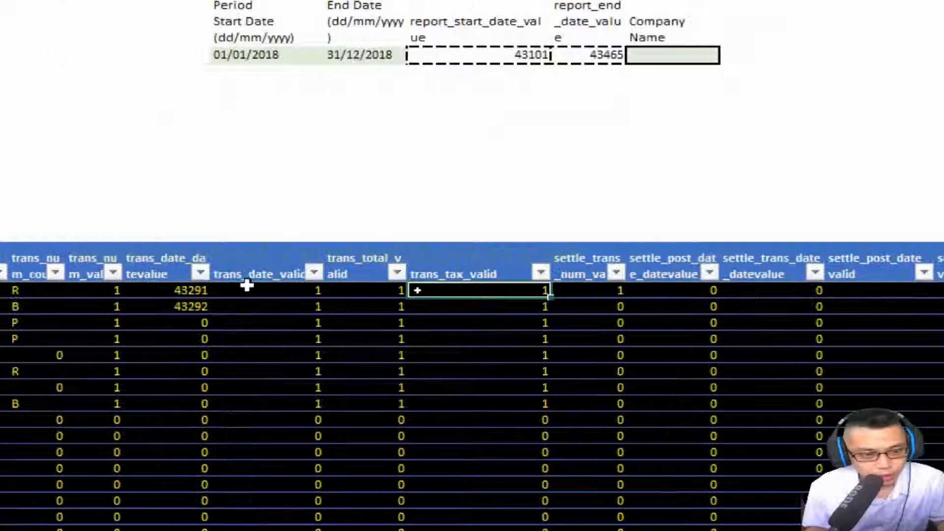
pyautogui.click(246, 286)
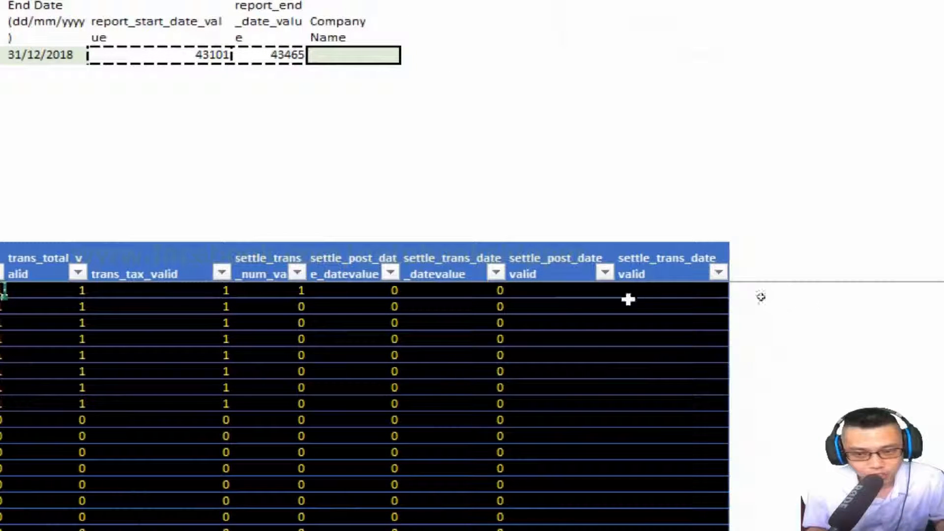
pyautogui.click(521, 291)
pyautogui.rightClick(521, 291)
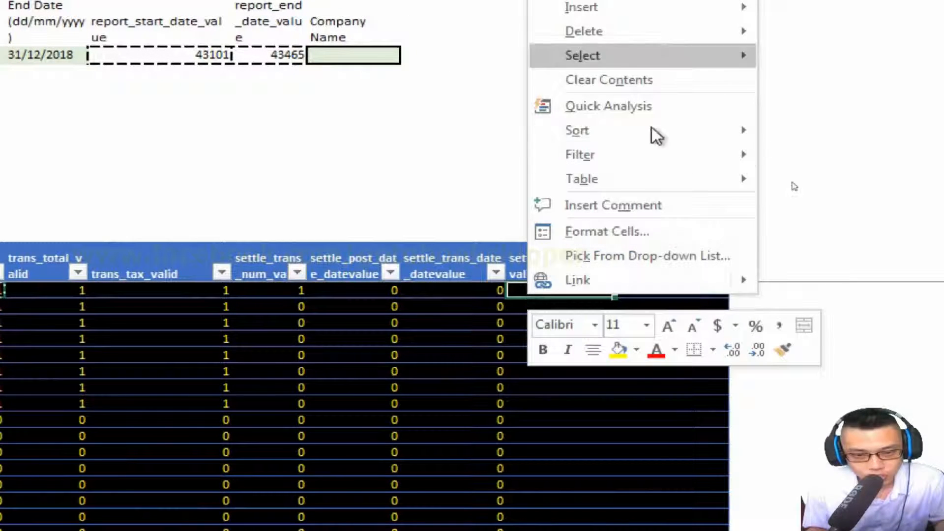
pyautogui.click(647, 45)
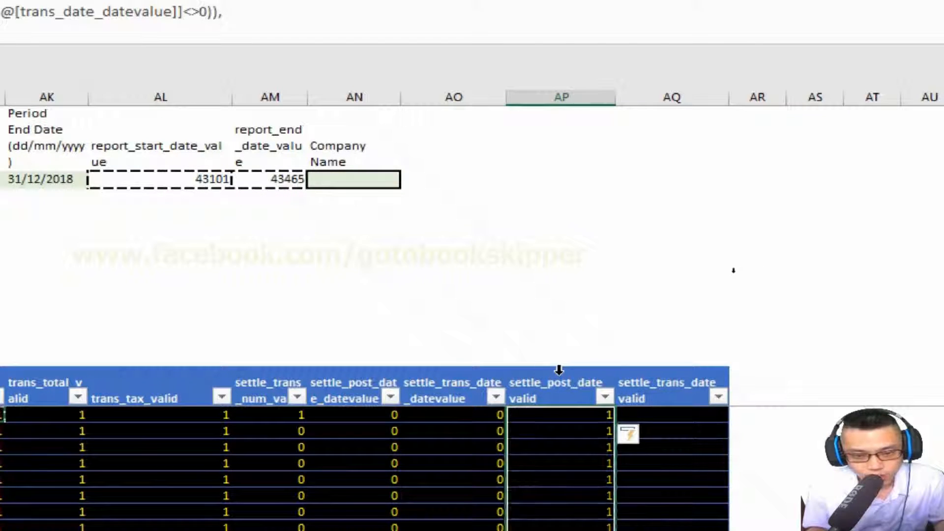
pyautogui.press('Up')
pyautogui.press('Up')
pyautogui.press('Down')
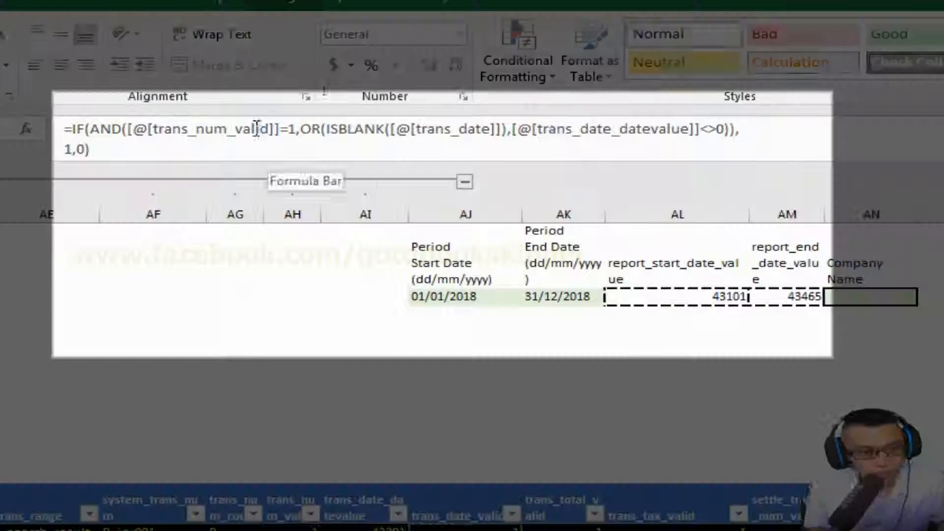
# In the settle_post_date_valid formula, replace the trans_num_valid reference with settle_trans_num_valid.
pyautogui.click(293, 129)
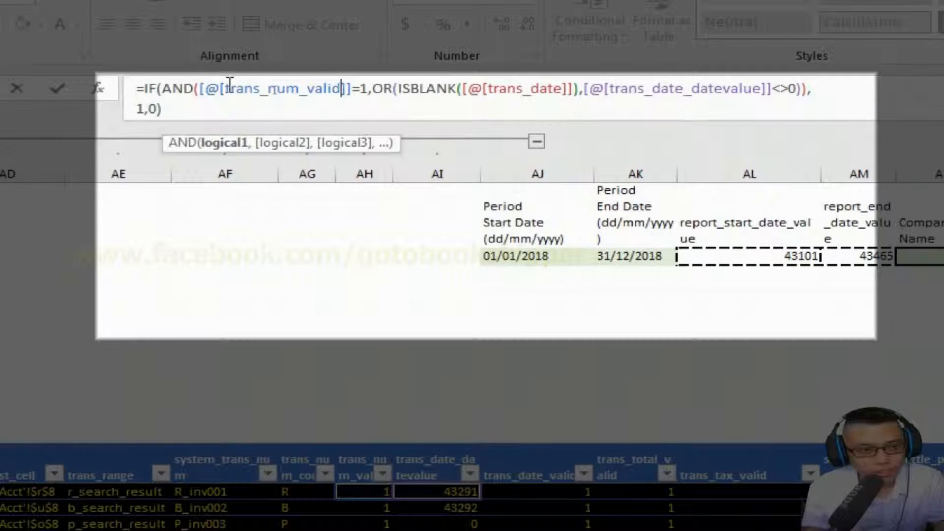
pyautogui.click(254, 93)
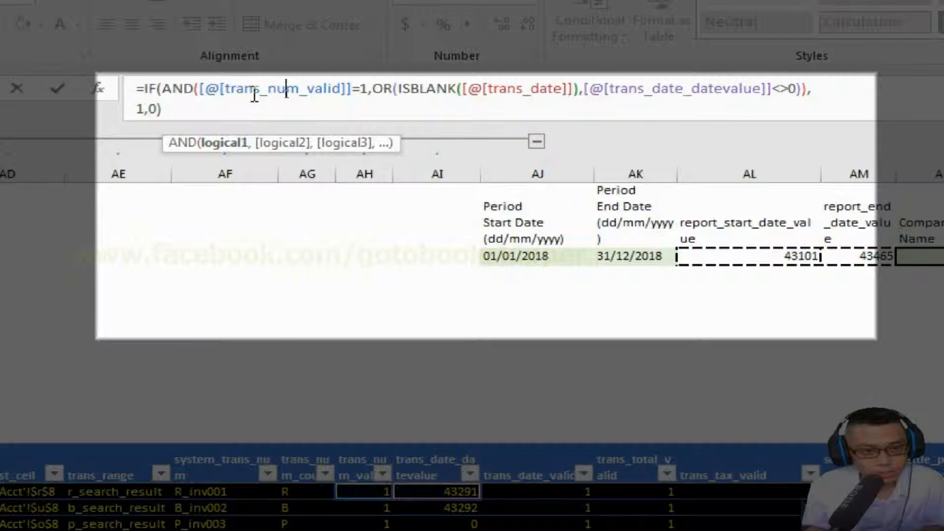
pyautogui.press('BackSpace')
pyautogui.press('BackSpace')
pyautogui.press('BackSpace')
pyautogui.press('BackSpace')
pyautogui.write('settle_')
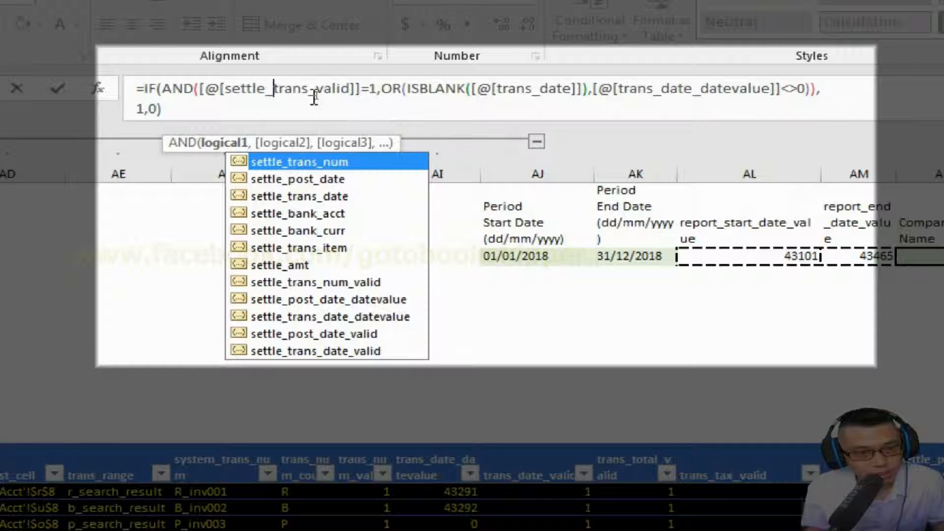
pyautogui.doubleClick(341, 286)
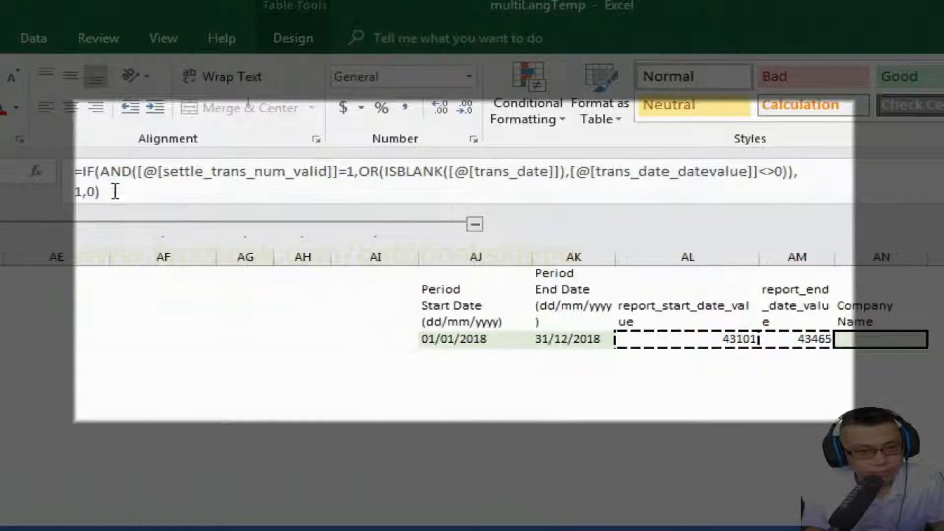
# Change the ISBLANK reference in the settle_post_date_valid formula to settle_post_date.
pyautogui.click(411, 177)
pyautogui.click(538, 184)
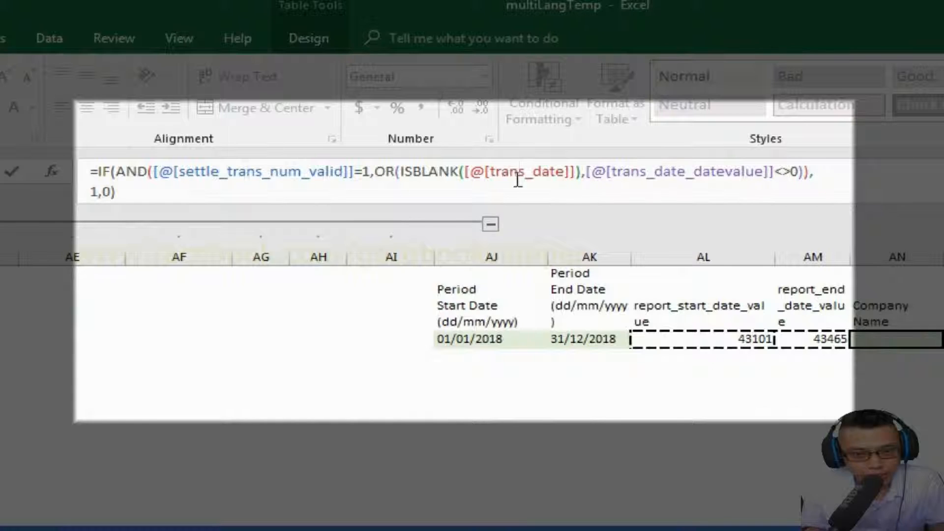
pyautogui.doubleClick(518, 180)
pyautogui.press('BackSpace')
pyautogui.write('settle_post')
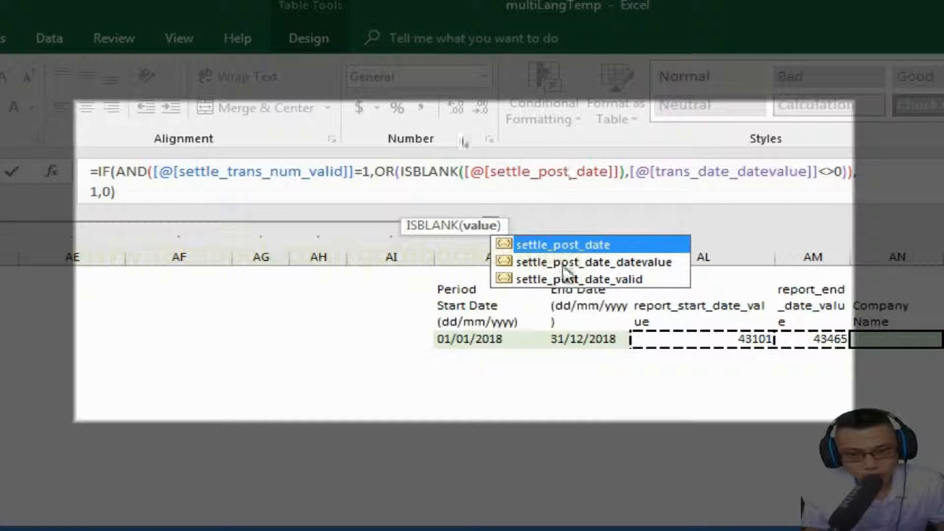
# Change the <>0 condition's reference to settle_post_date_datevalue in the settle_post_date_valid formula.
pyautogui.click(692, 174)
pyautogui.press('Left')
pyautogui.press('Left')
pyautogui.press('Left')
pyautogui.press('Left')
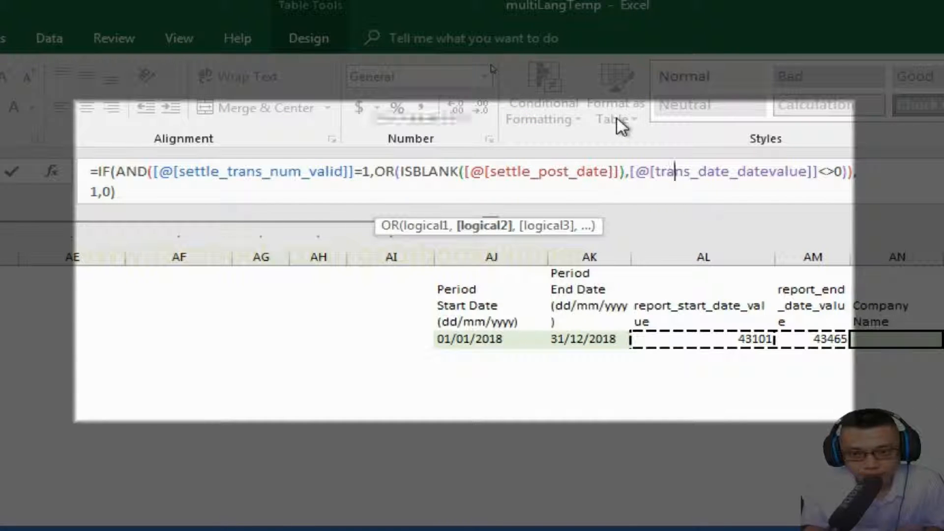
pyautogui.press('Left')
pyautogui.write('settle')
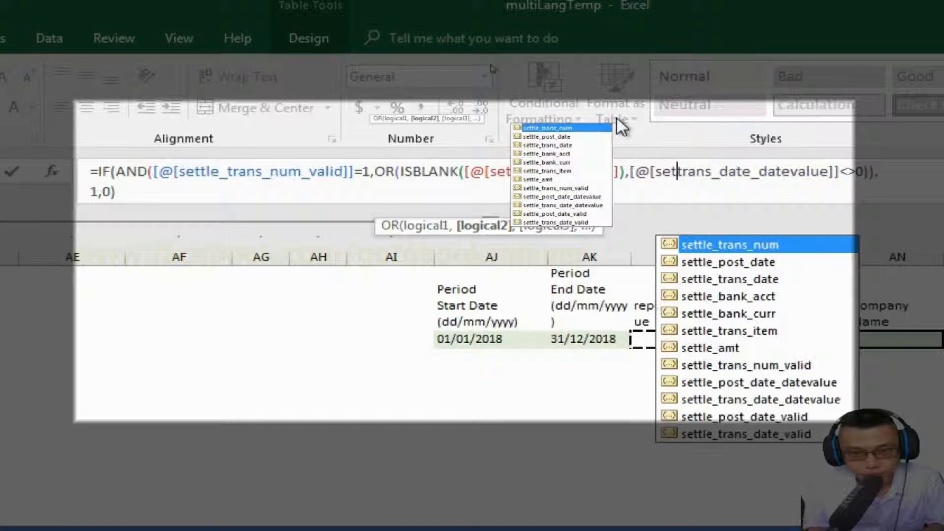
pyautogui.write('_post_t')
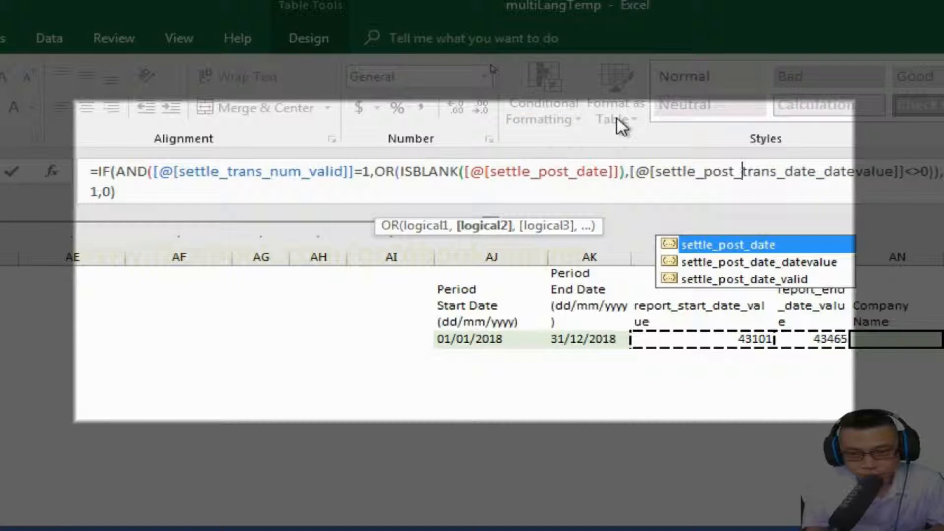
pyautogui.hotkey('shift', 'Right')
pyautogui.hotkey('shift', 'Right')
pyautogui.hotkey('shift', 'Right')
pyautogui.hotkey('shift', 'Right')
pyautogui.hotkey('shift', 'Right')
pyautogui.press('Delete')
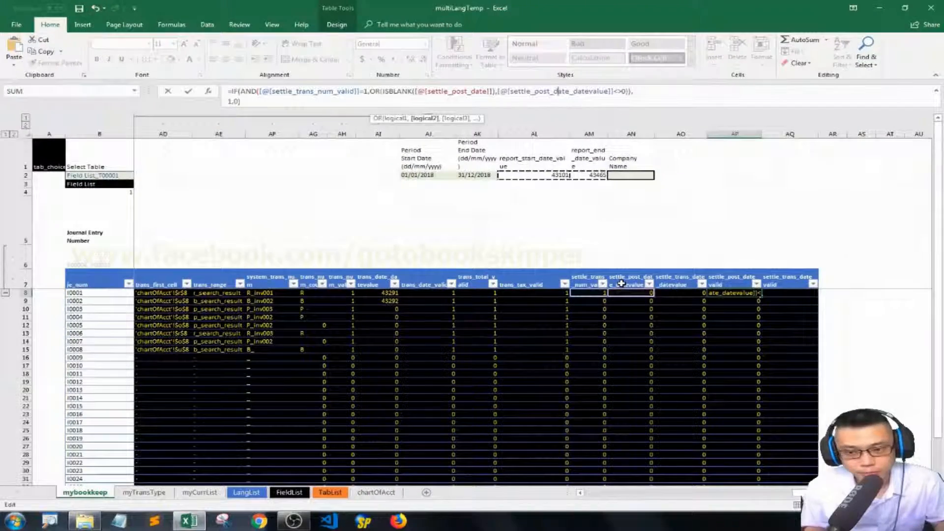
# Paste the settle_post_date_valid formula, without formatting, into the first settle_trans_date_valid cell.
pyautogui.hotkey('ctrl', 'v')
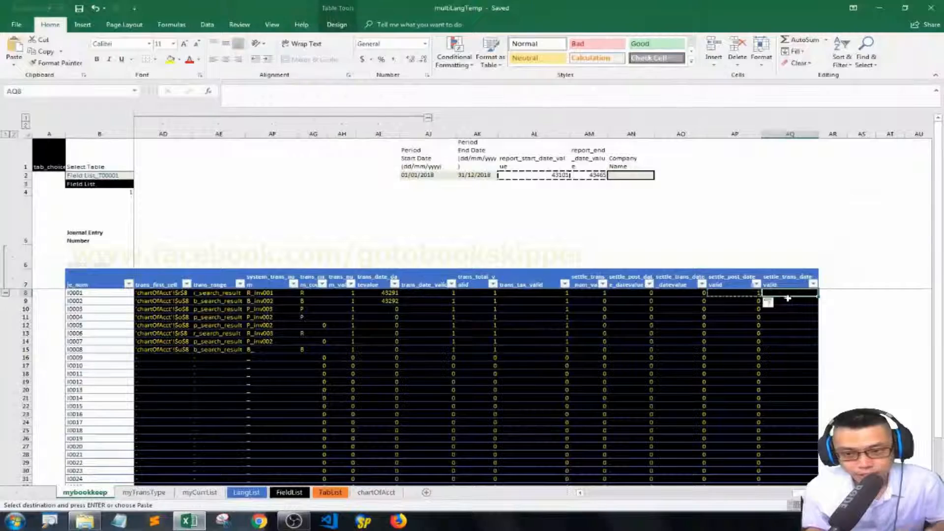
pyautogui.rightClick(788, 298)
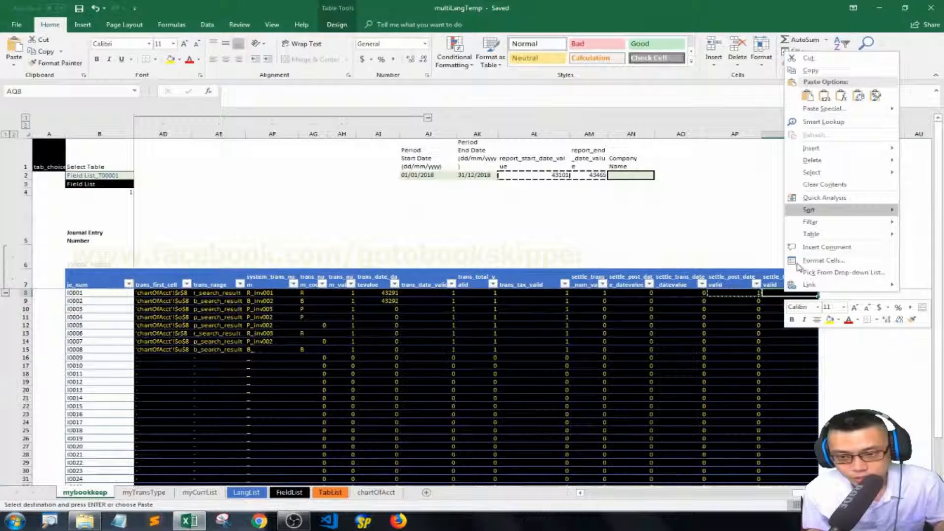
pyautogui.click(838, 94)
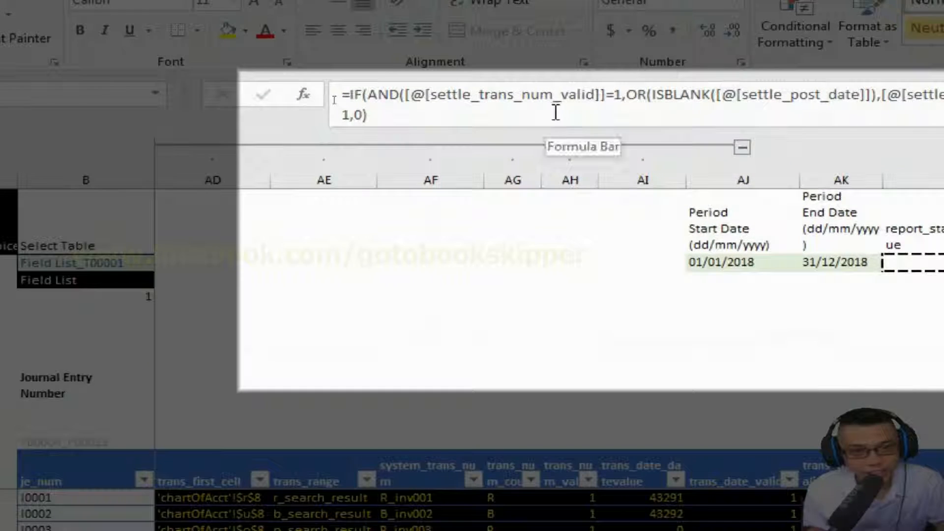
# In the settle_trans_date_valid formula, change the ISBLANK reference from settle_post_date to settle_trans_date.
pyautogui.click(465, 78)
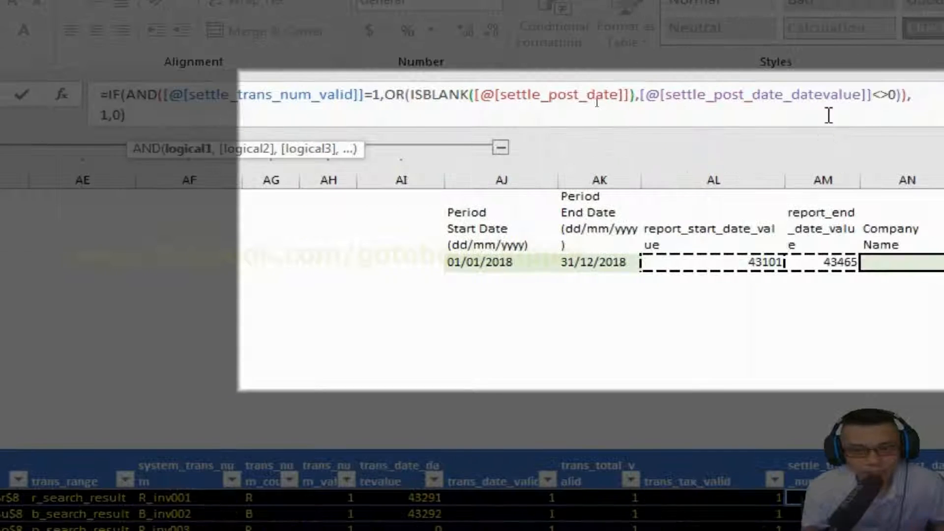
pyautogui.click(567, 93)
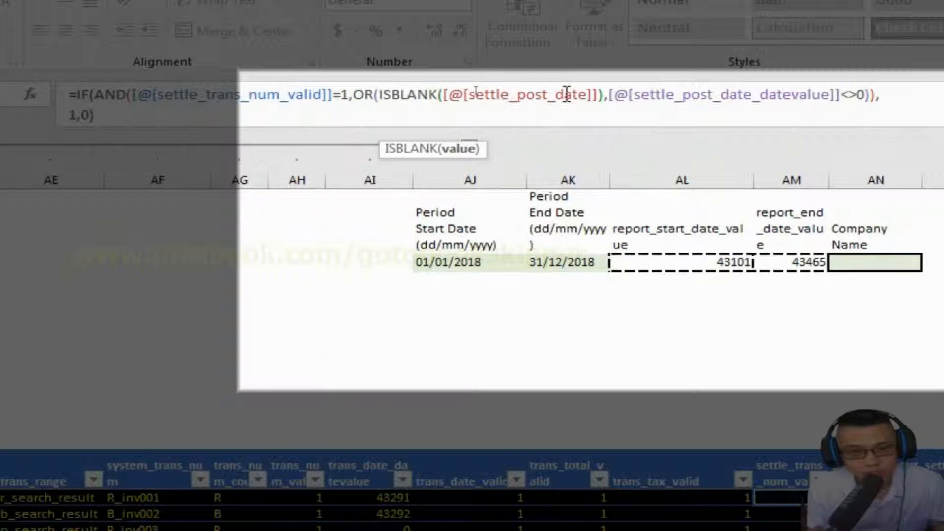
pyautogui.press('Left')
pyautogui.press('Left')
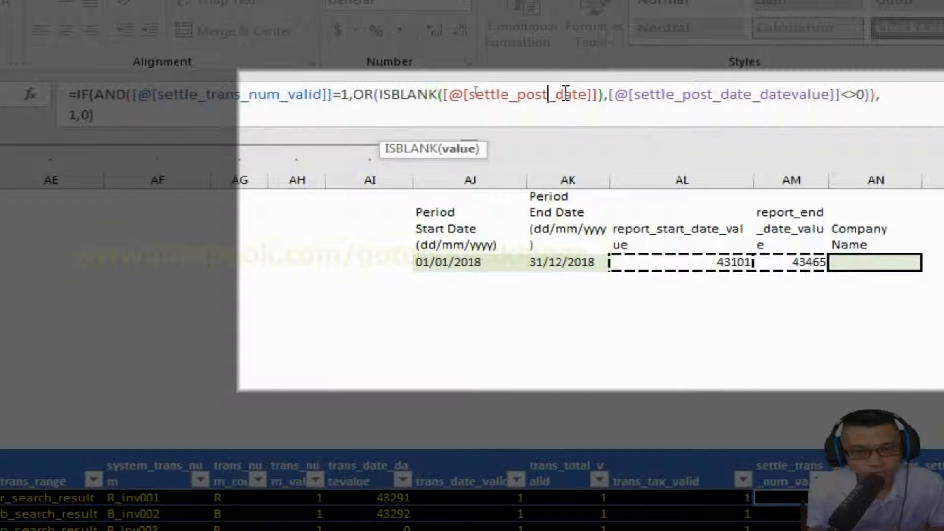
pyautogui.press('BackSpace')
pyautogui.press('BackSpace')
pyautogui.press('BackSpace')
pyautogui.press('BackSpace')
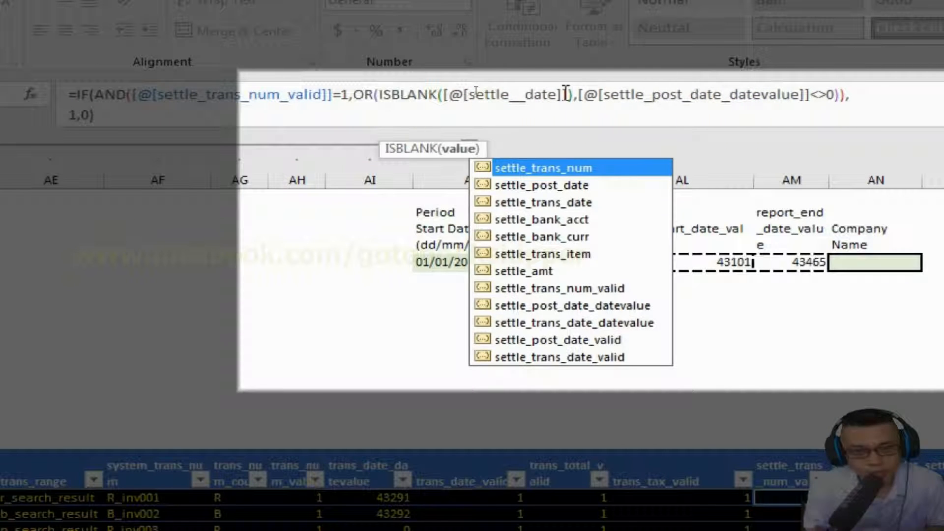
pyautogui.write('trans')
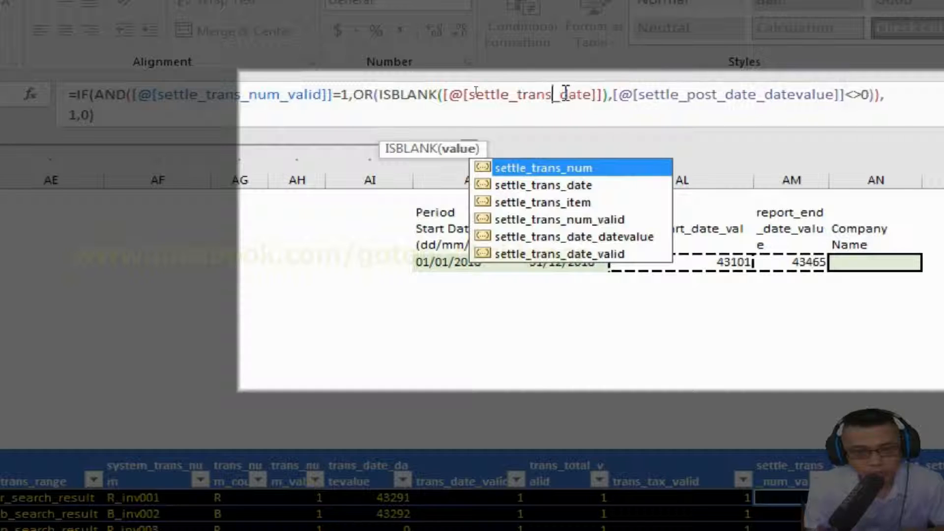
# Change the <>0 condition's reference to settle_trans_date_datevalue and enter the settle_trans_date_valid formula.
pyautogui.press('Right')
pyautogui.press('Right')
pyautogui.press('Right')
pyautogui.press('Right')
pyautogui.press('Right')
pyautogui.press('Right')
pyautogui.press('Right')
pyautogui.press('Right')
pyautogui.press('Right')
pyautogui.press('Right')
pyautogui.press('Right')
pyautogui.press('Right')
pyautogui.press('Right')
pyautogui.press('Right')
pyautogui.press('Right')
pyautogui.press('Right')
pyautogui.press('Right')
pyautogui.press('Right')
pyautogui.press('Right')
pyautogui.press('Right')
pyautogui.press('BackSpace')
pyautogui.press('BackSpace')
pyautogui.press('BackSpace')
pyautogui.press('BackSpace')
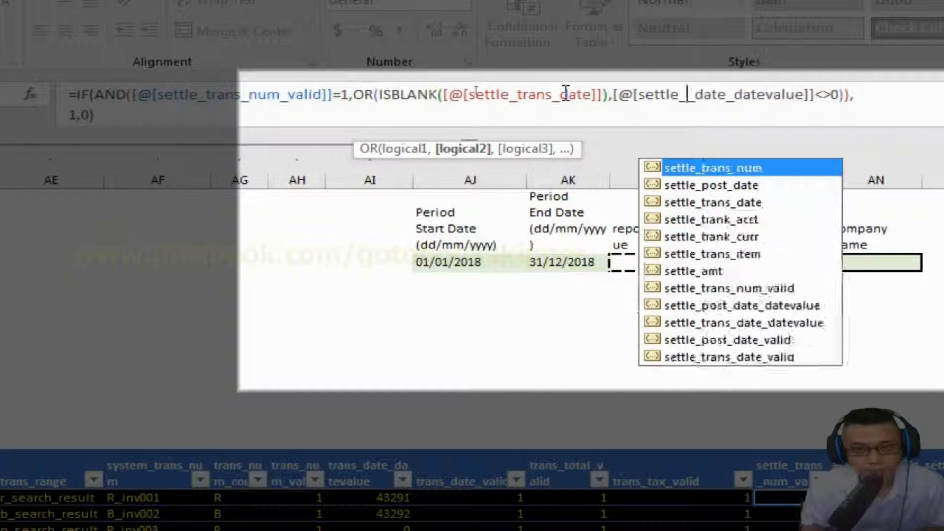
pyautogui.write('trans')
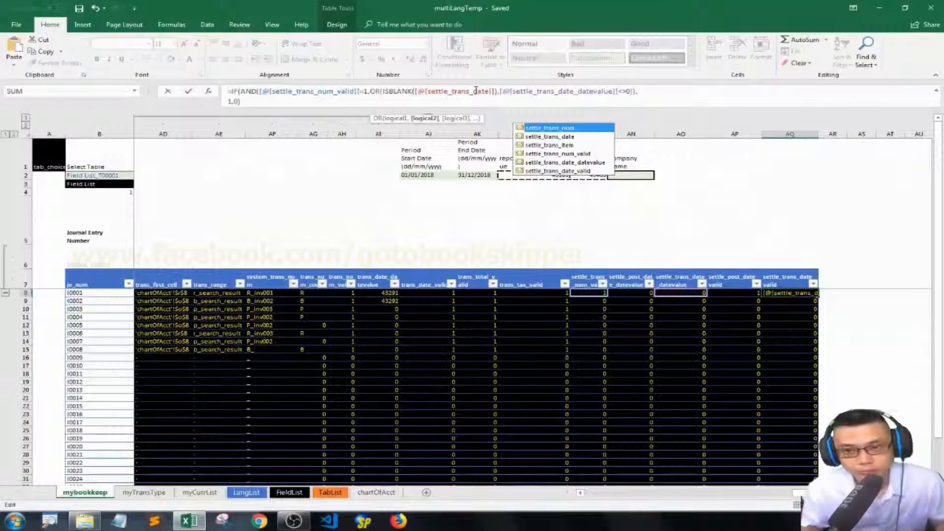
pyautogui.press('Return')
# Enter the bank posting date as text, '12/11/2018, in the settle_post_date cell of row I0001.
pyautogui.click(192, 251)
pyautogui.press('Left')
pyautogui.press('Left')
pyautogui.press('Left')
pyautogui.press('Left')
pyautogui.press('Left')
pyautogui.press('Left')
pyautogui.press('Left')
pyautogui.press('Left')
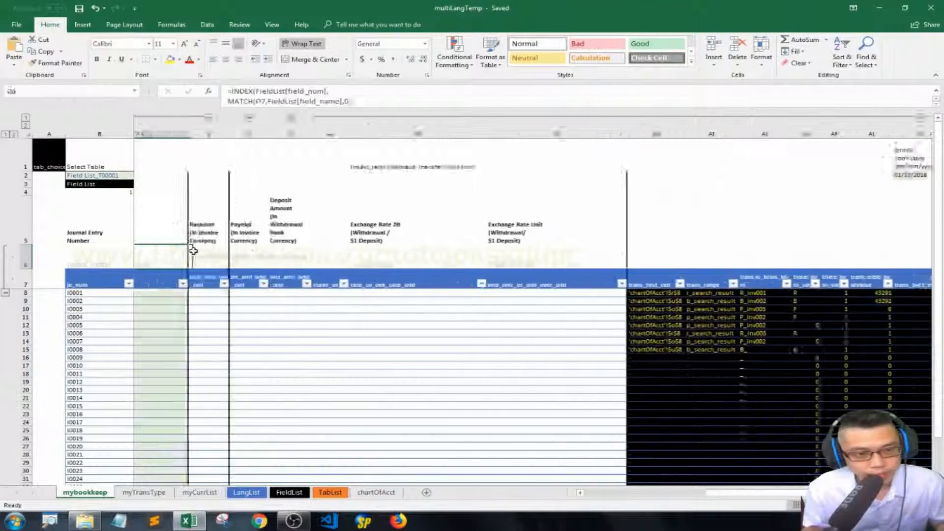
pyautogui.press('Left')
pyautogui.press('Left')
pyautogui.press('Left')
pyautogui.press('Down')
pyautogui.press('Down')
pyautogui.press('Left')
pyautogui.press('Left')
pyautogui.press('Left')
pyautogui.press('Left')
pyautogui.click(282, 296)
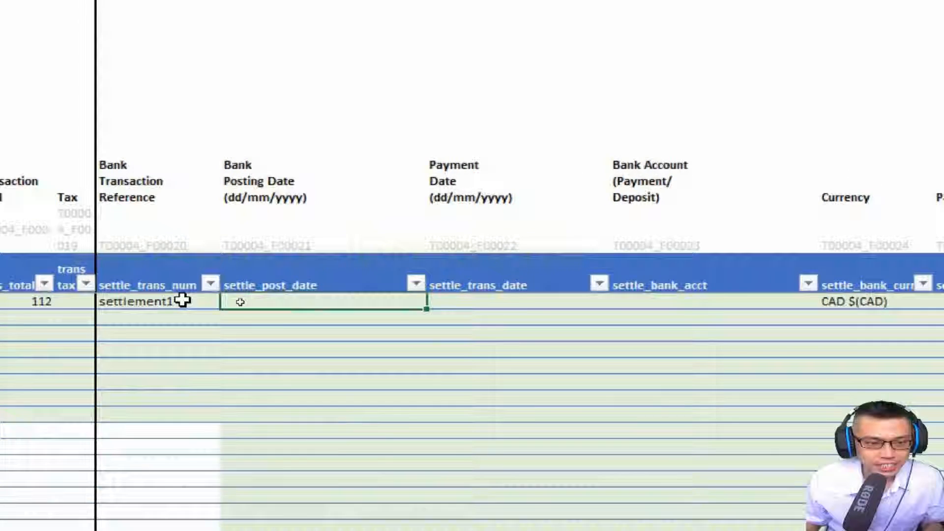
pyautogui.click(389, 197)
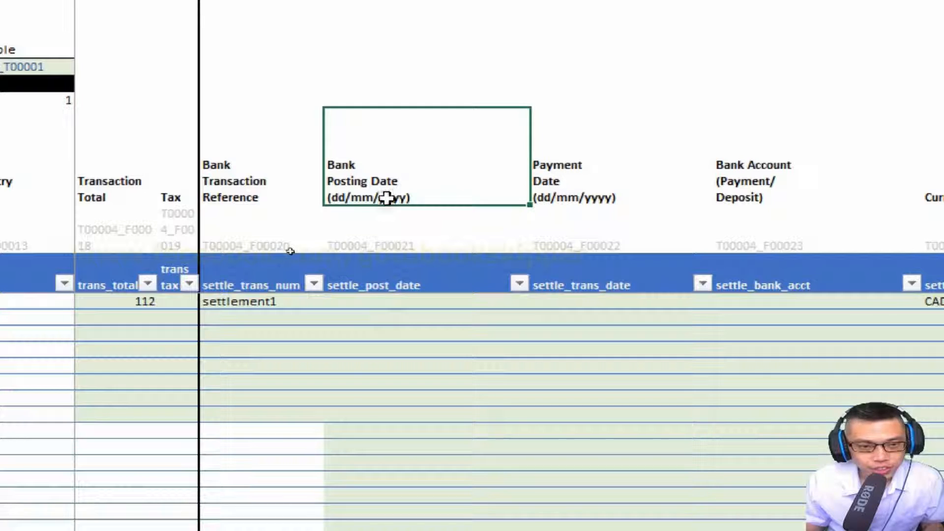
pyautogui.click(362, 303)
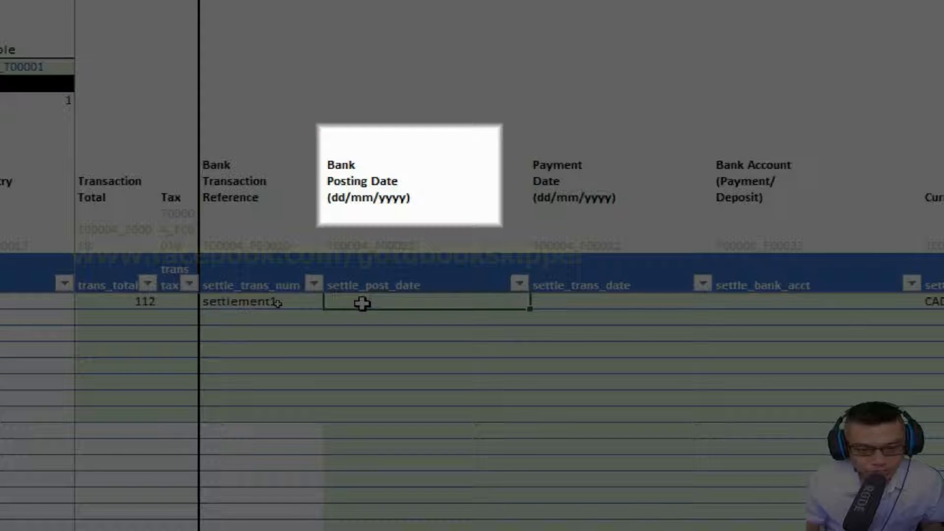
pyautogui.write('dd/')
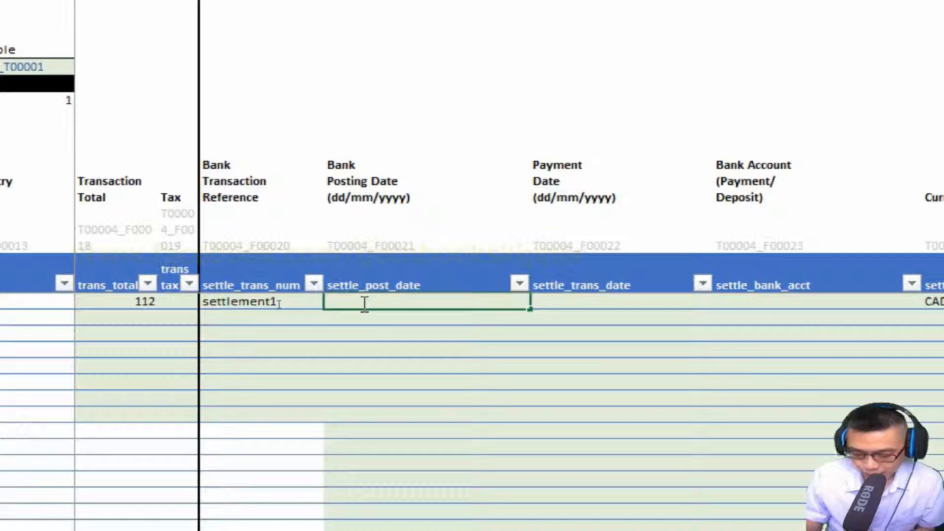
pyautogui.write("'12/11/2018")
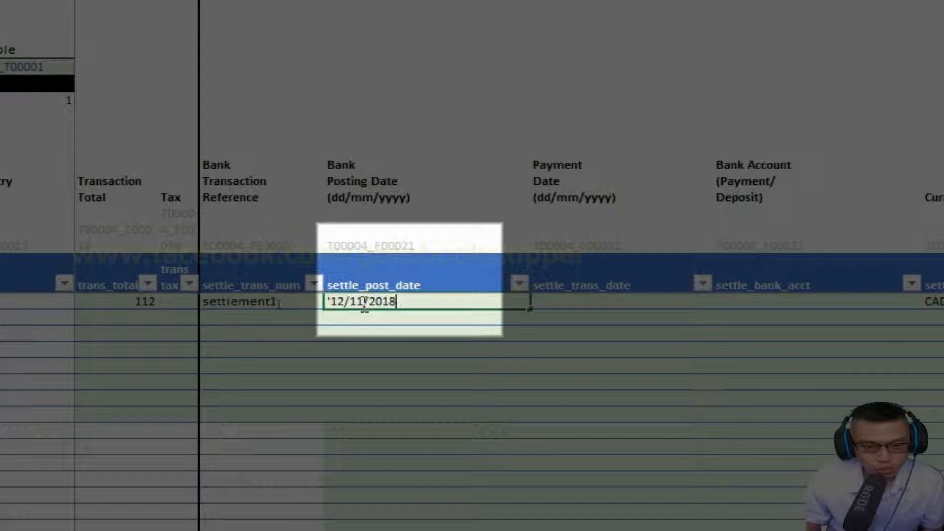
pyautogui.press('Return')
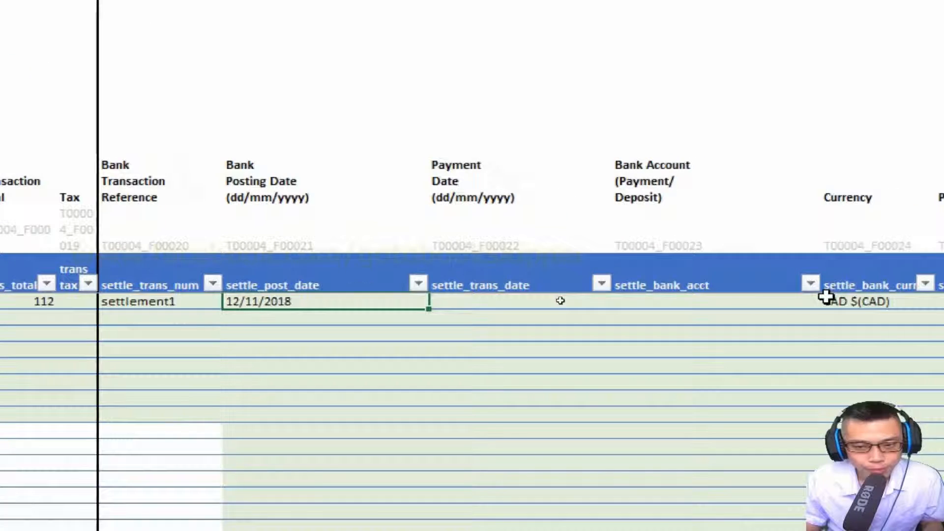
# In blank cell AS8 beside row I0001, reference that row's settle_post_date_datevalue to read it as a calendar date.
pyautogui.click(935, 301)
pyautogui.click(876, 300)
pyautogui.press('Right')
pyautogui.press('Right')
pyautogui.press('Right')
pyautogui.press('Right')
pyautogui.press('Right')
pyautogui.press('Right')
pyautogui.press('Right')
pyautogui.press('Right')
pyautogui.press('Right')
pyautogui.press('Right')
pyautogui.press('Right')
pyautogui.press('Right')
pyautogui.press('Right')
pyautogui.press('Right')
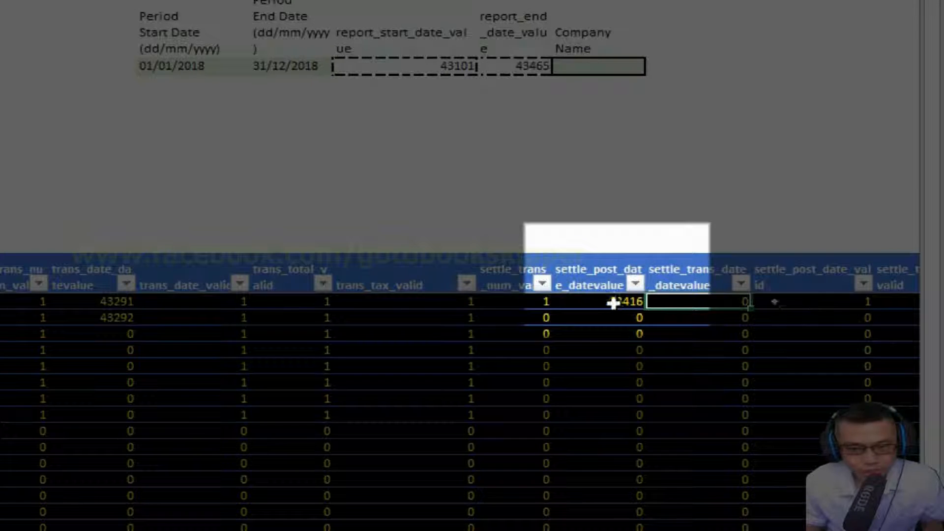
pyautogui.click(598, 291)
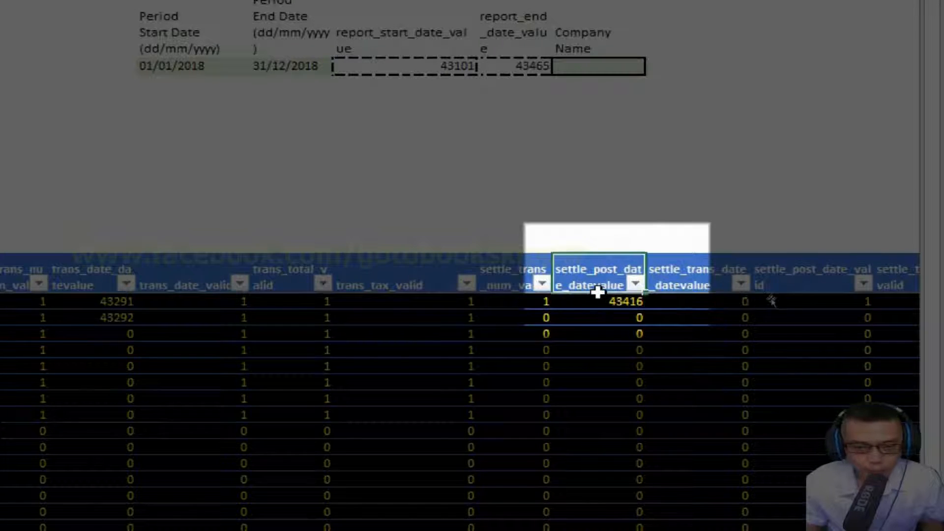
pyautogui.click(598, 298)
pyautogui.press('Return')
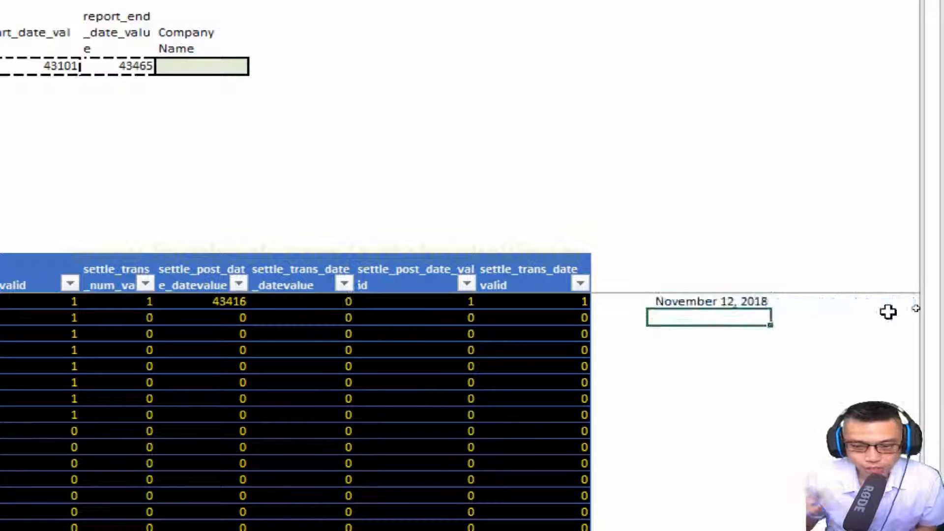
pyautogui.press('Up')
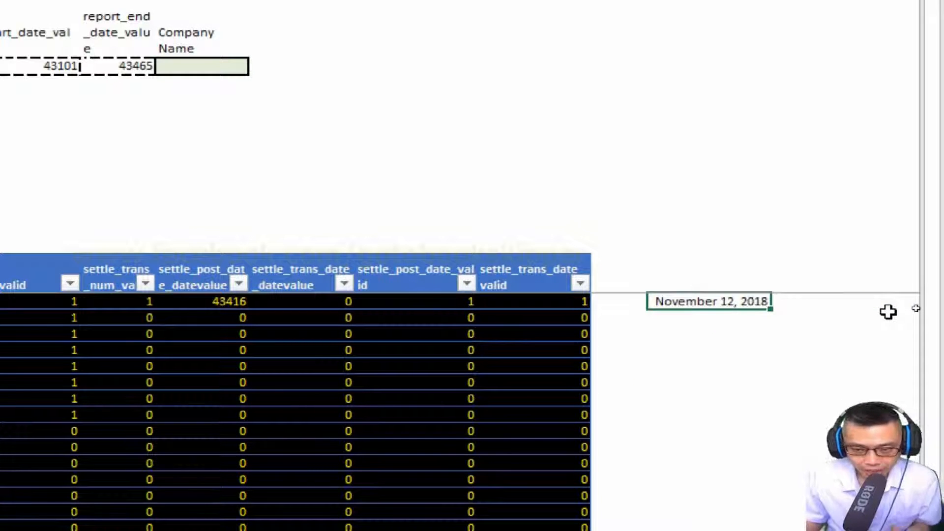
# Review the number format of test cell AS8 without changing it, and clear the cell's contents.
pyautogui.hotkey('ctrl', '1')
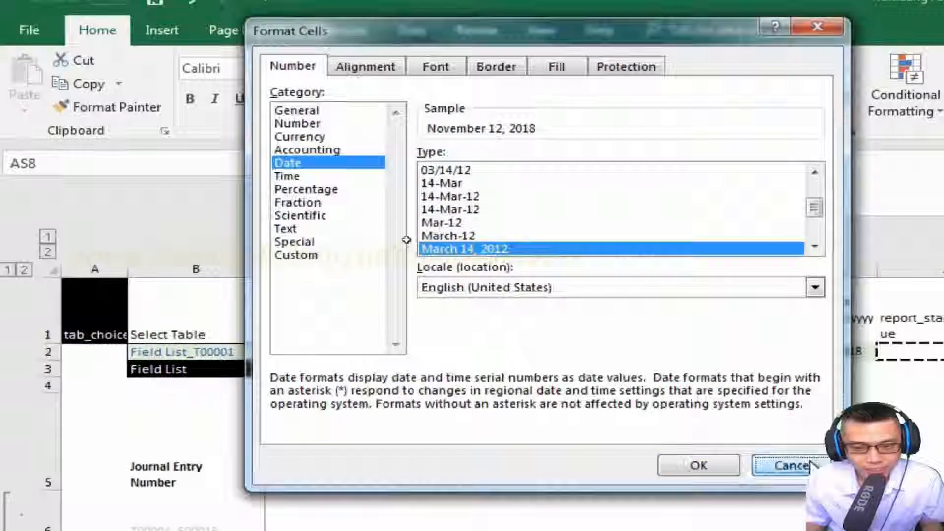
pyautogui.click(789, 477)
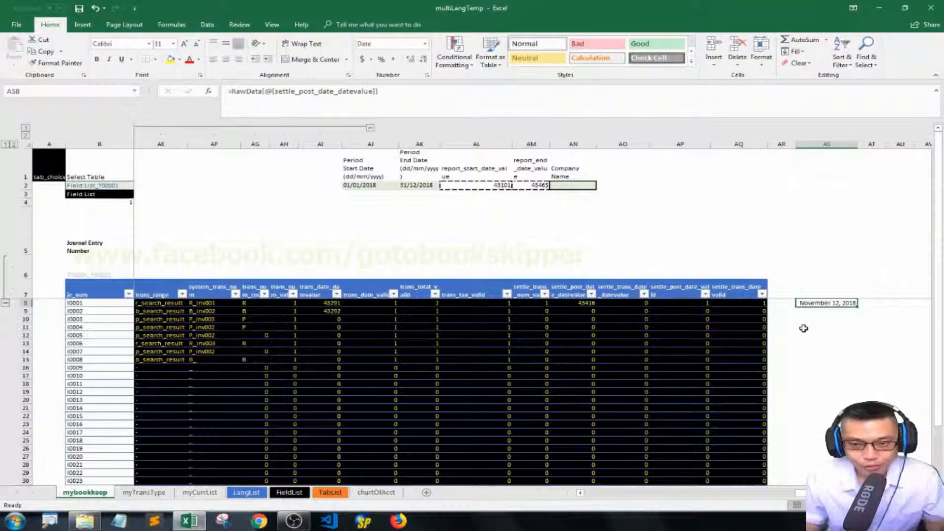
pyautogui.press('Delete')
pyautogui.press('Left')
# Replace the settle_post_date entry of row I0001 with 12\11\2018, using backslashes as separators.
pyautogui.click(574, 304)
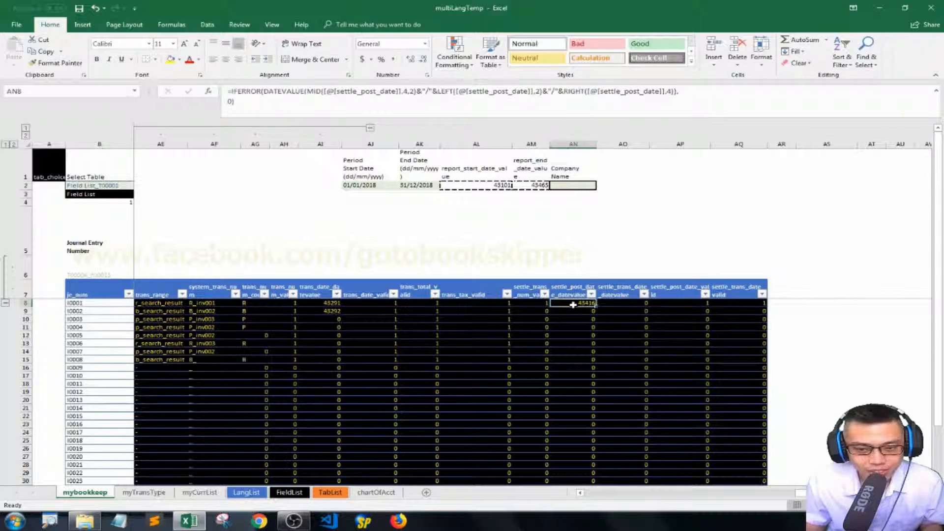
pyautogui.press('Left')
pyautogui.press('Left')
pyautogui.press('Left')
pyautogui.press('Left')
pyautogui.press('Left')
pyautogui.press('Left')
pyautogui.press('Left')
pyautogui.press('Left')
pyautogui.press('Left')
pyautogui.press('Left')
pyautogui.press('Left')
pyautogui.press('Left')
pyautogui.press('Left')
pyautogui.press('Left')
pyautogui.press('Left')
pyautogui.press('Left')
pyautogui.press('Left')
pyautogui.press('Left')
pyautogui.press('Left')
pyautogui.press('Left')
pyautogui.press('Left')
pyautogui.press('Left')
pyautogui.press('Left')
pyautogui.press('Left')
pyautogui.press('Left')
pyautogui.press('Left')
pyautogui.press('Left')
pyautogui.press('Left')
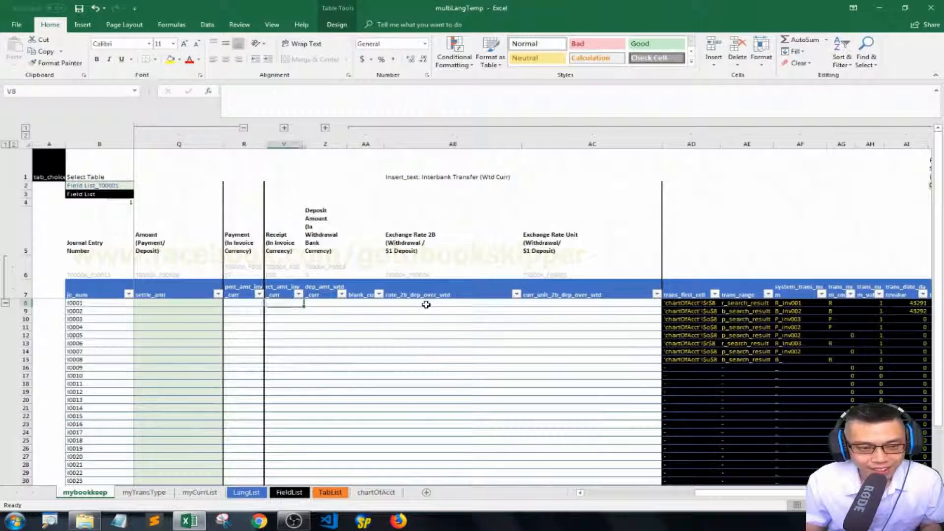
pyautogui.press('Right')
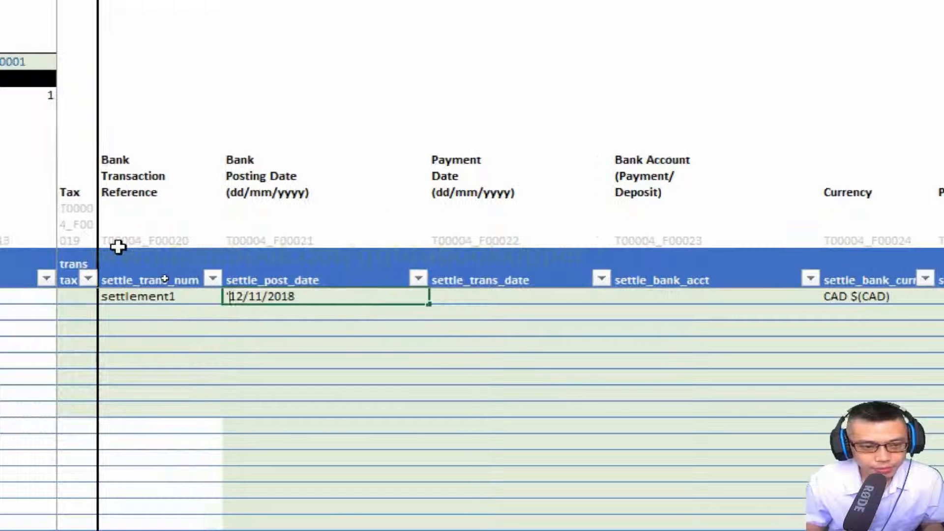
pyautogui.hotkey('shift', 'Home')
pyautogui.press('BackSpace')
pyautogui.press('Tab')
pyautogui.press('Left')
pyautogui.write('12')
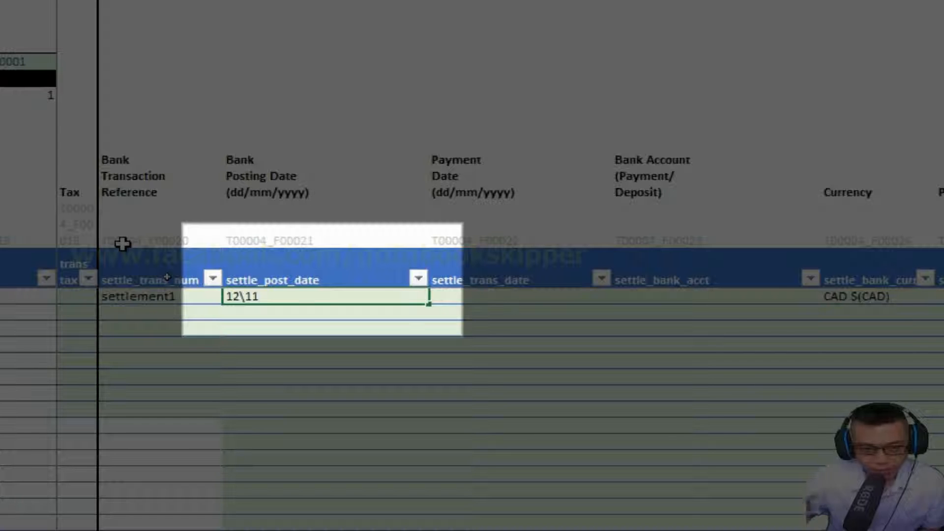
pyautogui.write('01')
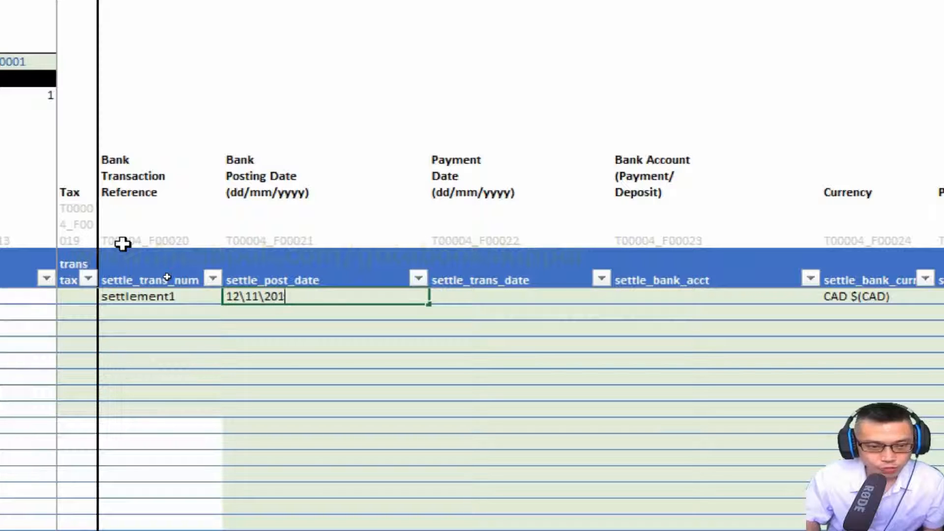
pyautogui.press('Tab')
# Check the backslash date by referencing row I0001's settle_post_date_datevalue in the blank cell beside the table, and clear that test cell.
pyautogui.press('Tab')
pyautogui.press('Tab')
pyautogui.press('Tab')
pyautogui.press('Tab')
pyautogui.press('Tab')
pyautogui.press('Tab')
pyautogui.press('Tab')
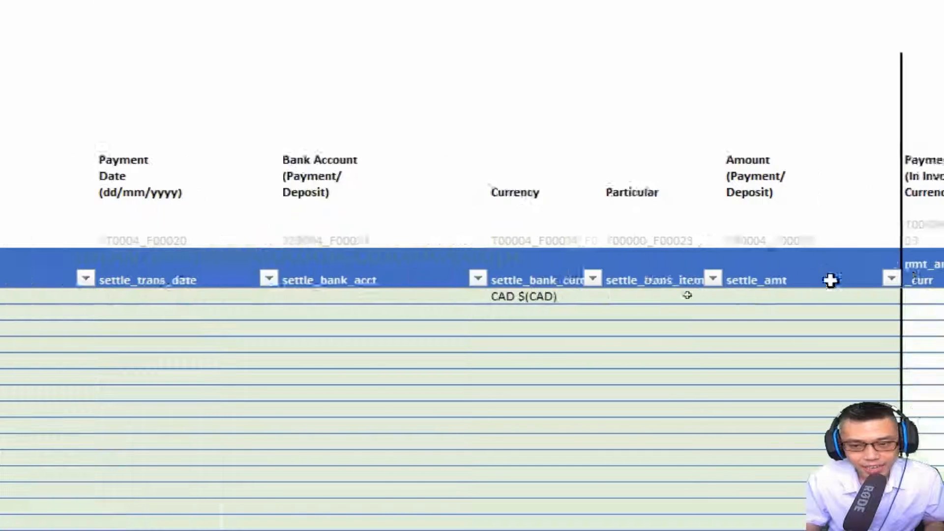
pyautogui.press('Tab')
pyautogui.press('Tab')
pyautogui.press('Tab')
pyautogui.press('Tab')
pyautogui.press('Tab')
pyautogui.press('Tab')
pyautogui.press('Tab')
pyautogui.press('Tab')
pyautogui.press('Tab')
pyautogui.press('Tab')
pyautogui.press('Tab')
pyautogui.press('Tab')
pyautogui.press('Tab')
pyautogui.press('Tab')
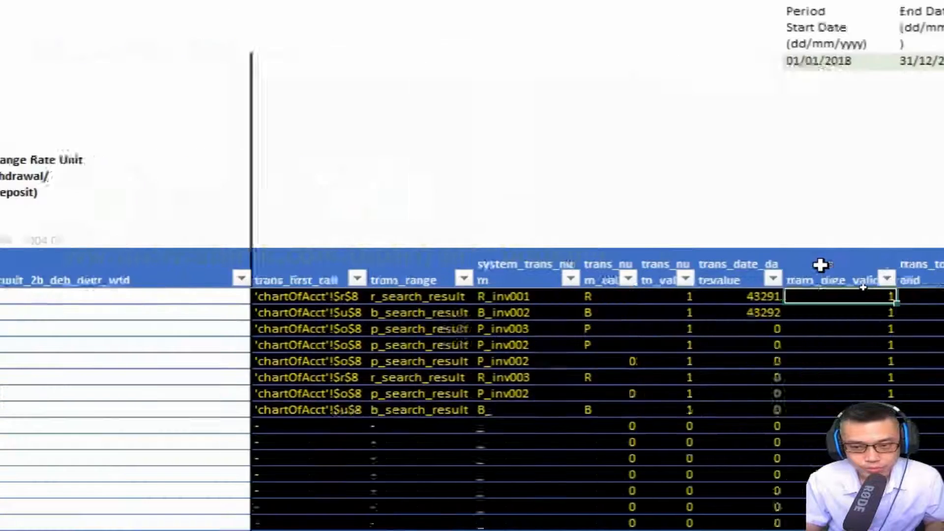
pyautogui.press('Tab')
pyautogui.press('Tab')
pyautogui.press('Tab')
pyautogui.press('Tab')
pyautogui.press('Tab')
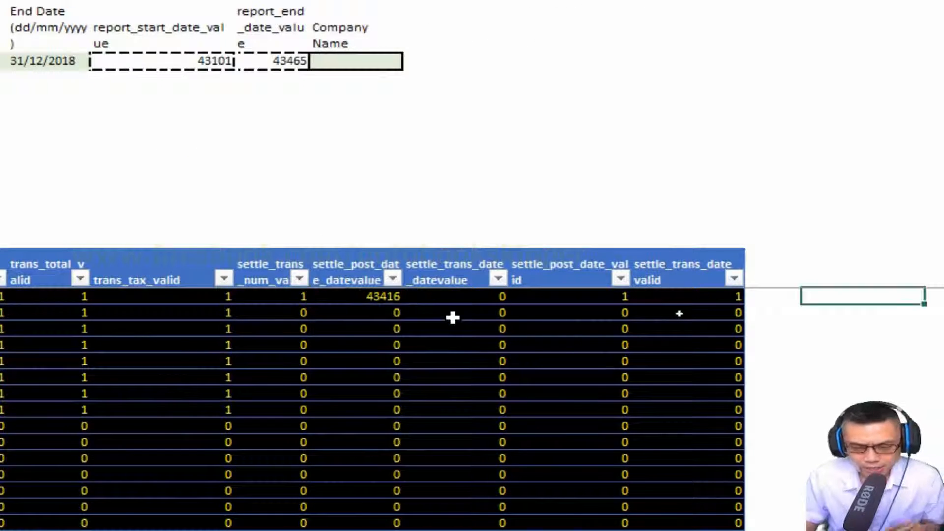
pyautogui.write('=')
pyautogui.press('Left')
pyautogui.press('Left')
pyautogui.press('Left')
pyautogui.press('Left')
pyautogui.press('Left')
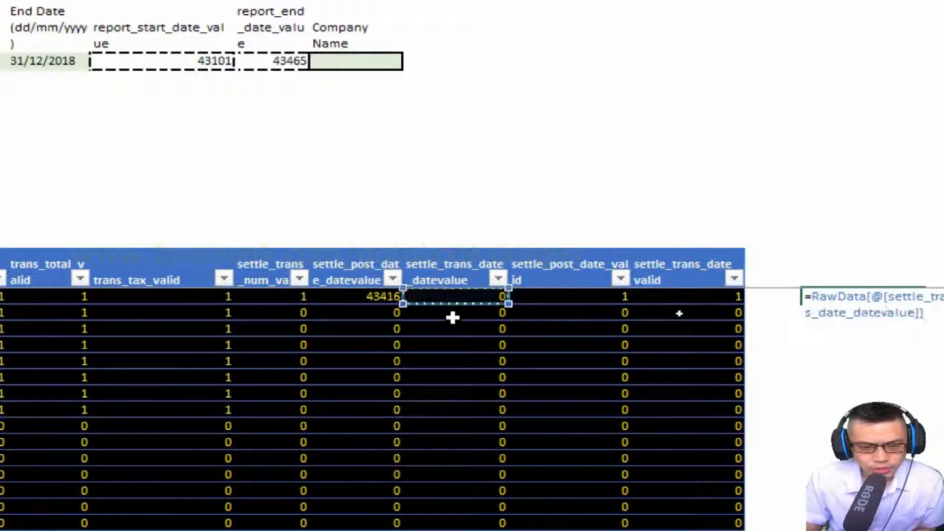
pyautogui.press('Return')
pyautogui.press('Up')
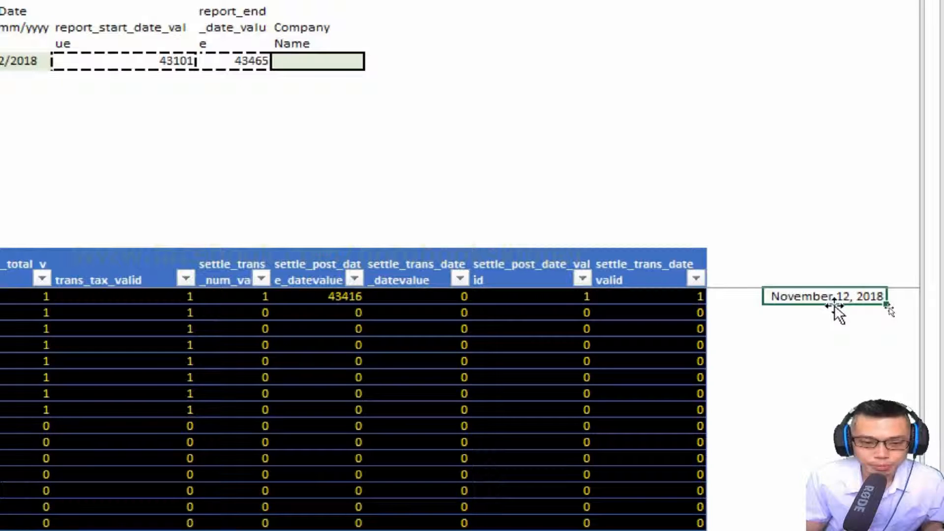
pyautogui.press('Delete')
# Set the data validation of row I0001's settle_post_date cell to Custom with Ignore blank turned off.
pyautogui.press('Left')
pyautogui.press('Left')
pyautogui.press('Left')
pyautogui.press('Left')
pyautogui.press('Left')
pyautogui.press('Left')
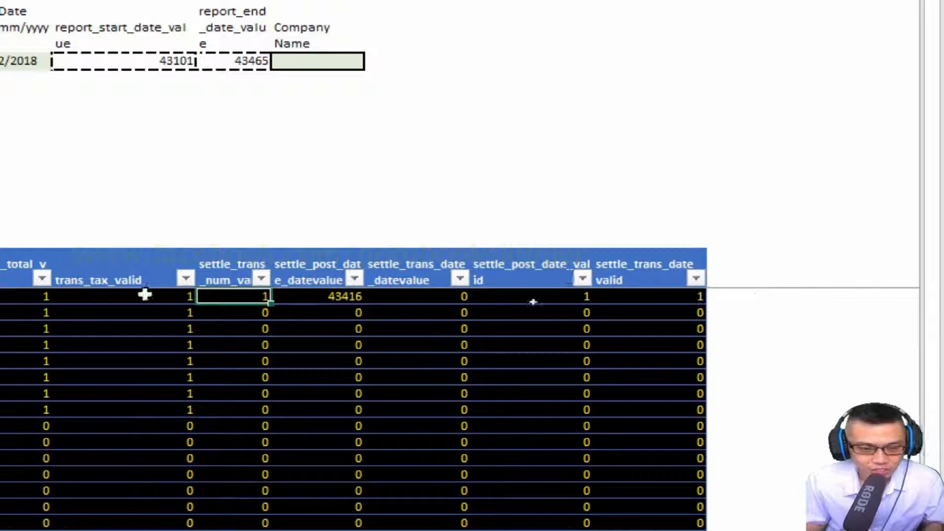
pyautogui.press('Left')
pyautogui.press('Left')
pyautogui.press('Left')
pyautogui.press('Left')
pyautogui.press('Left')
pyautogui.press('Left')
pyautogui.press('Left')
pyautogui.press('Left')
pyautogui.press('Left')
pyautogui.press('Left')
pyautogui.press('Left')
pyautogui.press('Left')
pyautogui.press('Left')
pyautogui.press('Left')
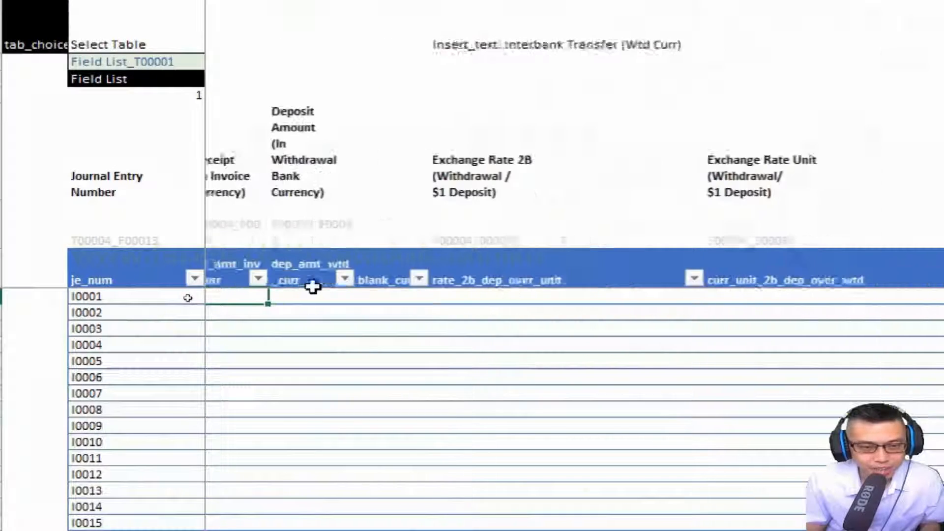
pyautogui.press('Left')
pyautogui.press('Left')
pyautogui.press('Left')
pyautogui.press('Left')
pyautogui.press('Left')
pyautogui.press('Left')
pyautogui.press('Left')
pyautogui.press('Left')
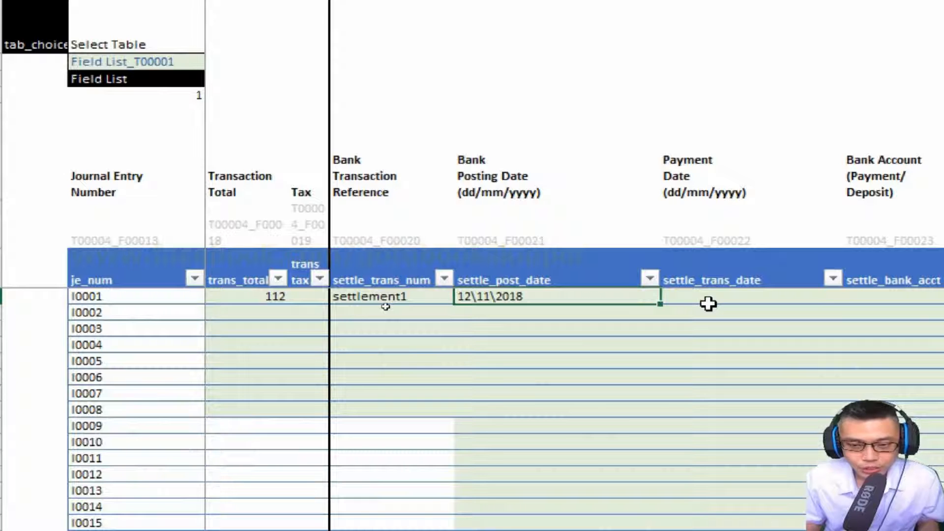
pyautogui.hotkey('alt', 'd', 'l')
pyautogui.press('Return')
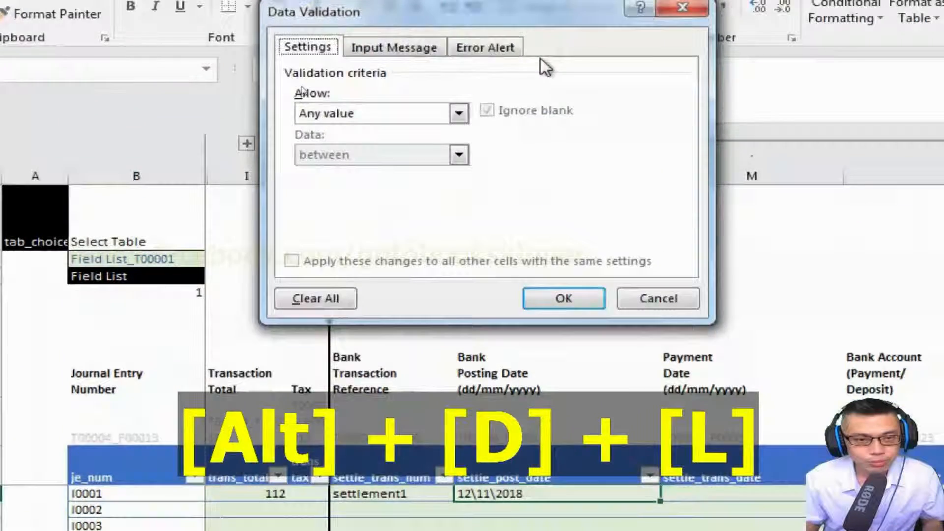
pyautogui.click(459, 186)
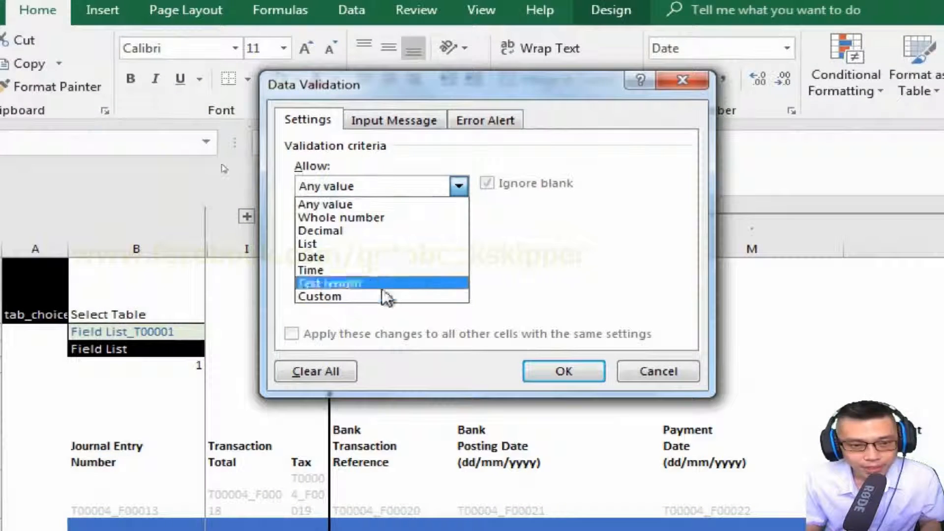
pyautogui.click(386, 297)
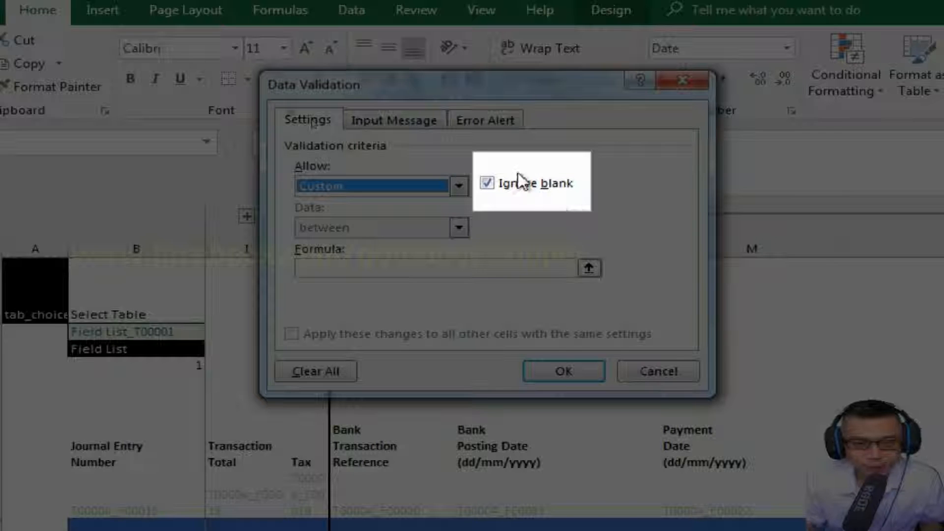
pyautogui.click(519, 187)
# Set the custom validation formula of row I0001's settle_post_date cell to =AP8=1, referencing its settle_post_date_valid cell, and apply it.
pyautogui.click(398, 274)
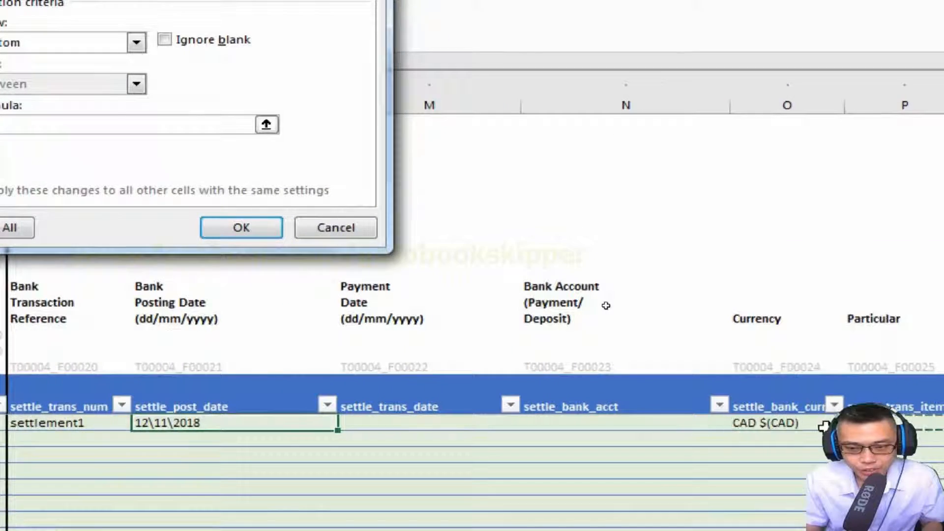
pyautogui.press('Right')
pyautogui.press('Right')
pyautogui.press('Right')
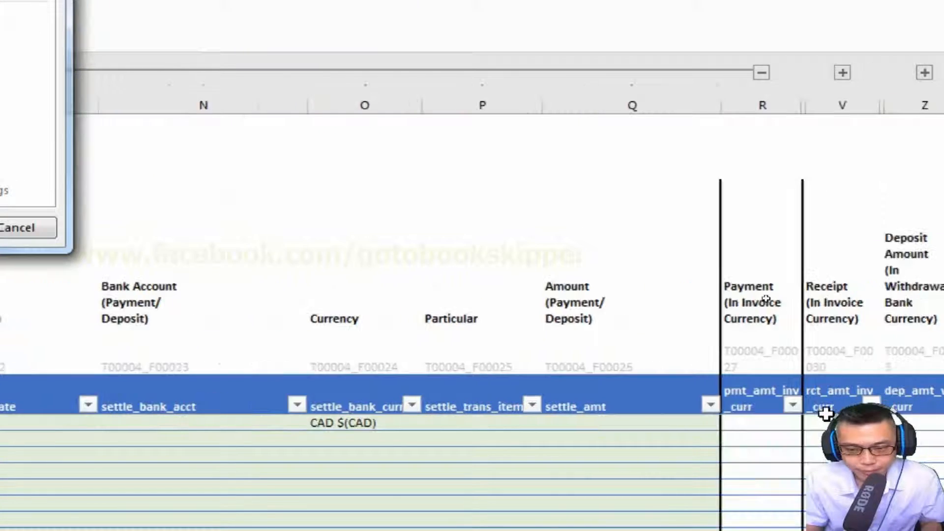
pyautogui.press('Right')
pyautogui.press('Right')
pyautogui.press('Right')
pyautogui.press('Right')
pyautogui.press('Right')
pyautogui.press('Right')
pyautogui.press('Right')
pyautogui.press('Right')
pyautogui.press('Right')
pyautogui.press('Right')
pyautogui.press('Right')
pyautogui.press('Right')
pyautogui.press('Right')
pyautogui.press('Right')
pyautogui.press('Right')
pyautogui.press('Right')
pyautogui.press('Right')
pyautogui.press('Right')
pyautogui.press('Right')
pyautogui.press('Right')
pyautogui.press('Left')
pyautogui.press('Left')
pyautogui.press('Left')
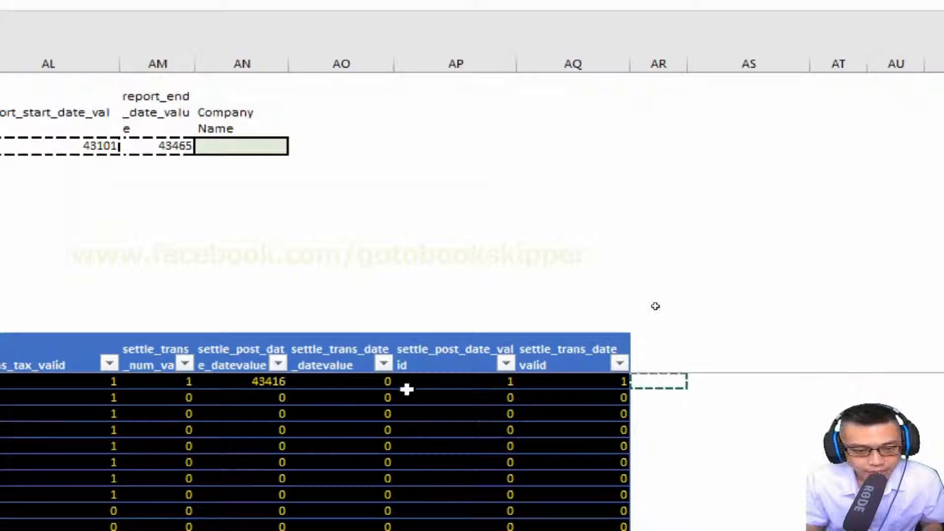
pyautogui.click(447, 382)
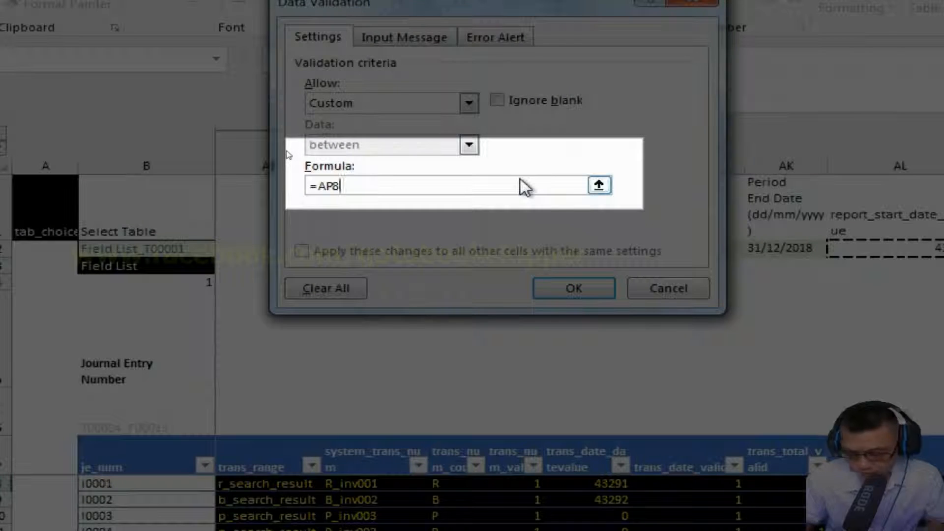
pyautogui.write('=1')
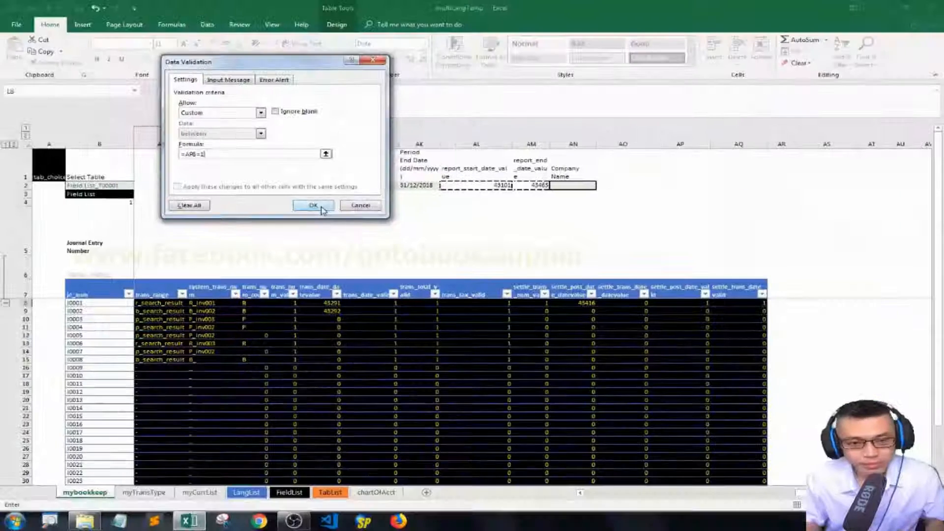
pyautogui.click(589, 291)
# Copy row I0001's settle_post_date cell and paste only its validation down the rest of the settle_post_date column with Paste Special.
pyautogui.press('Down')
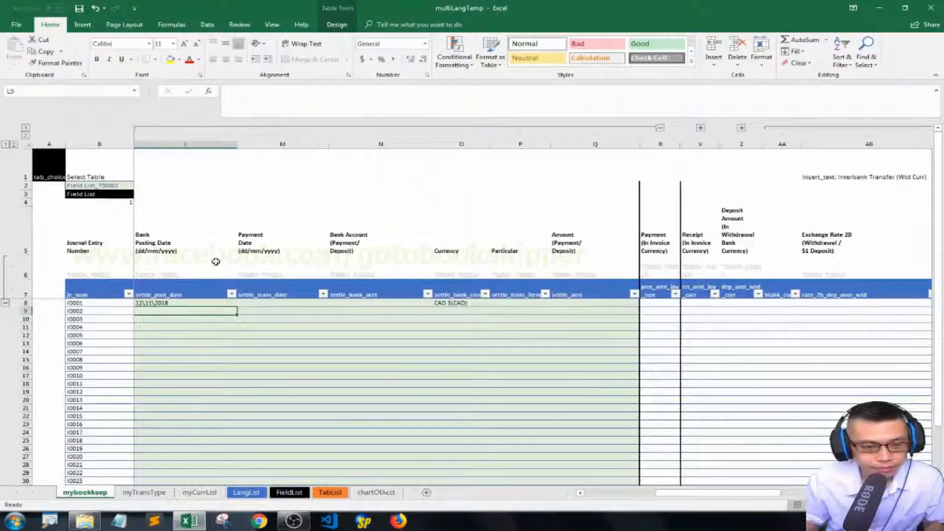
pyautogui.press('Up')
pyautogui.press('Left')
pyautogui.press('Left')
pyautogui.press('Right')
pyautogui.press('Right')
pyautogui.hotkey('ctrl', 'c')
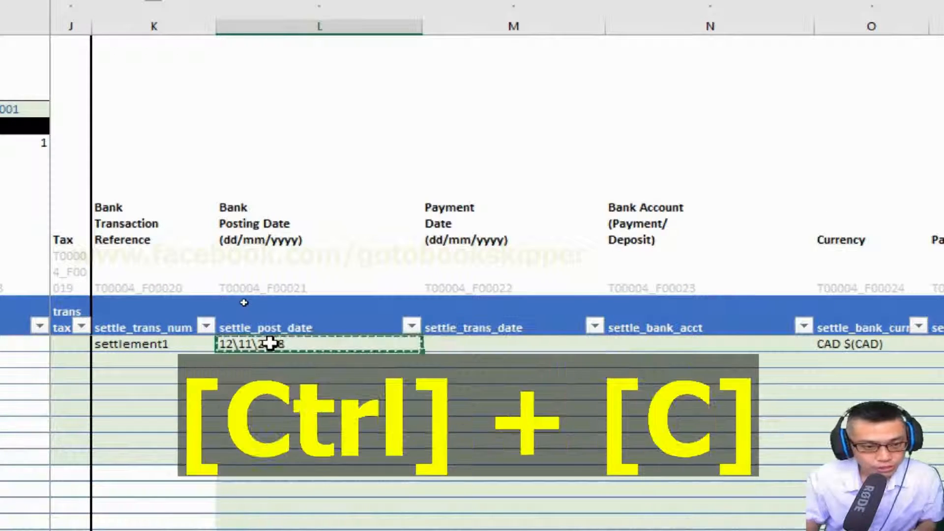
pyautogui.hotkey('shift', 'End')
pyautogui.hotkey('shift', 'Down')
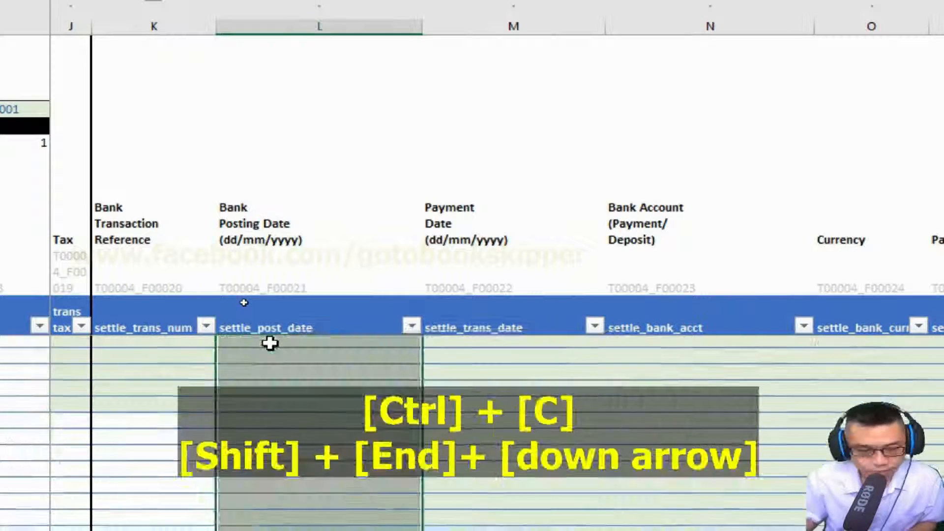
pyautogui.rightClick(306, 388)
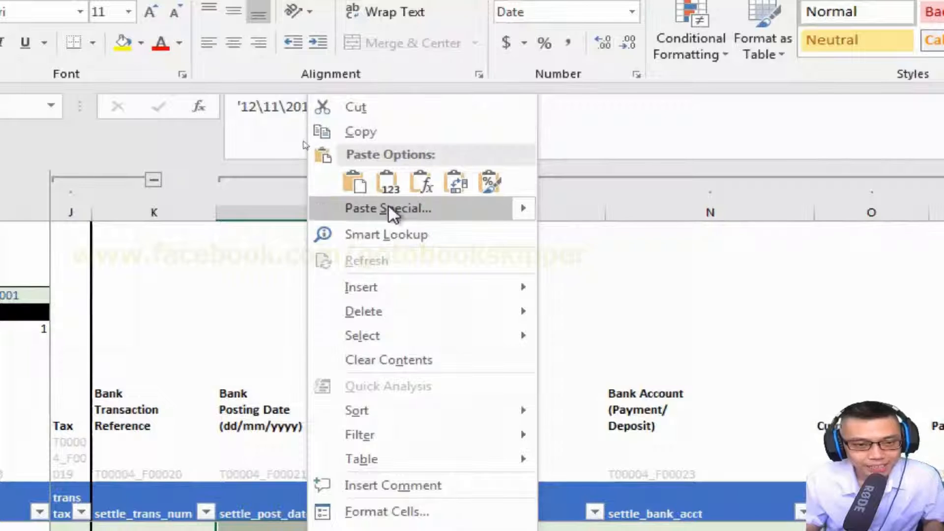
pyautogui.click(391, 209)
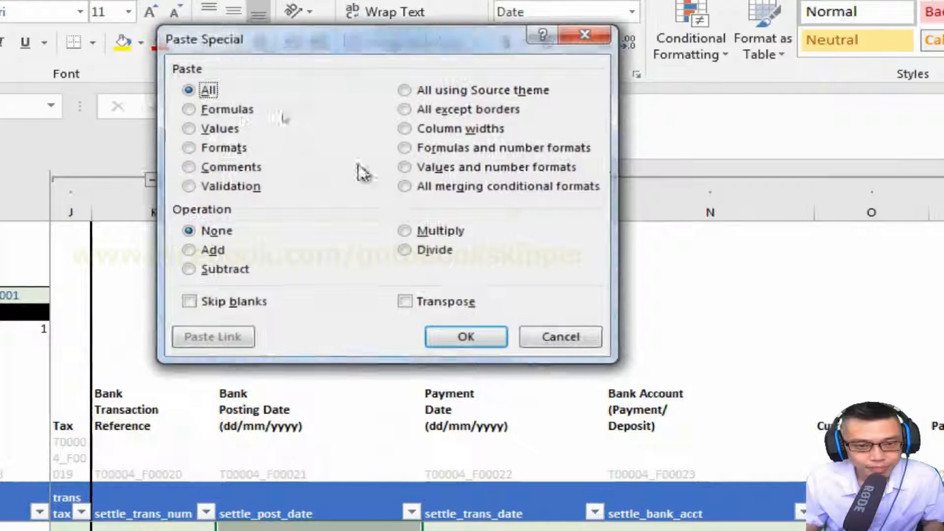
pyautogui.click(241, 186)
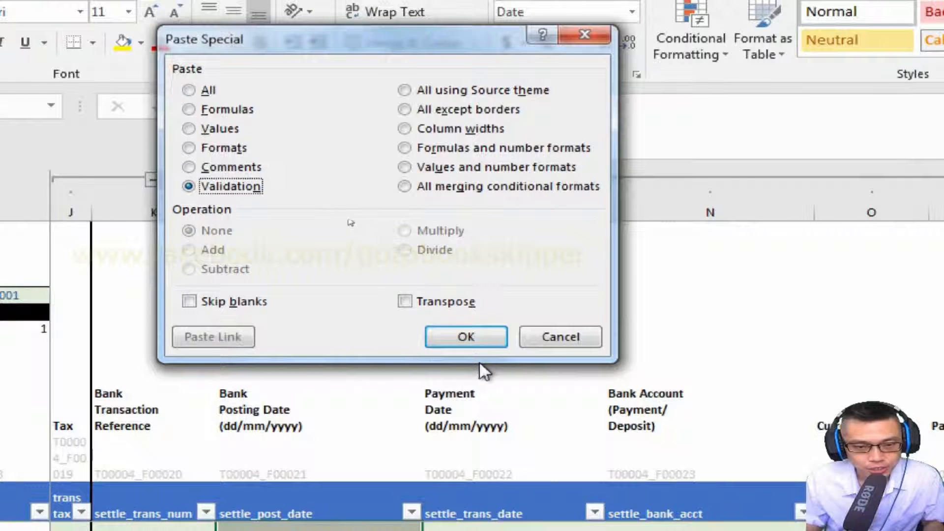
pyautogui.click(465, 339)
pyautogui.press('Down')
pyautogui.press('Escape')
# Check the row reference in the data validation formula of row I0003's settle_post_date cell without changing it.
pyautogui.press('Down')
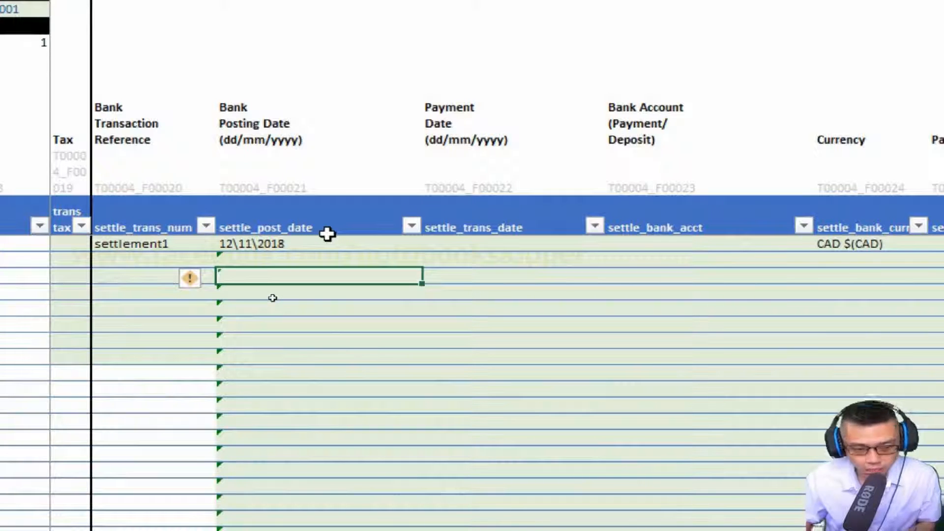
pyautogui.hotkey('alt', 'd')
pyautogui.press('l')
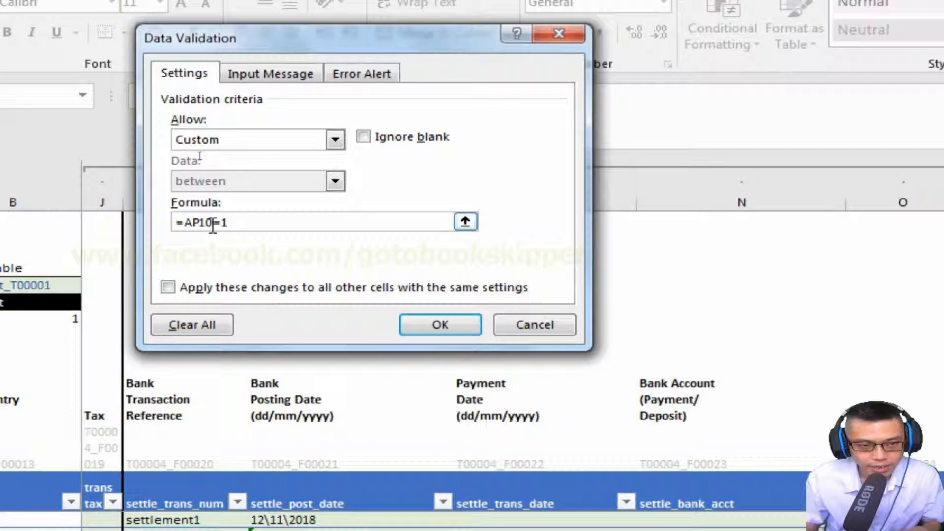
pyautogui.press('Return')
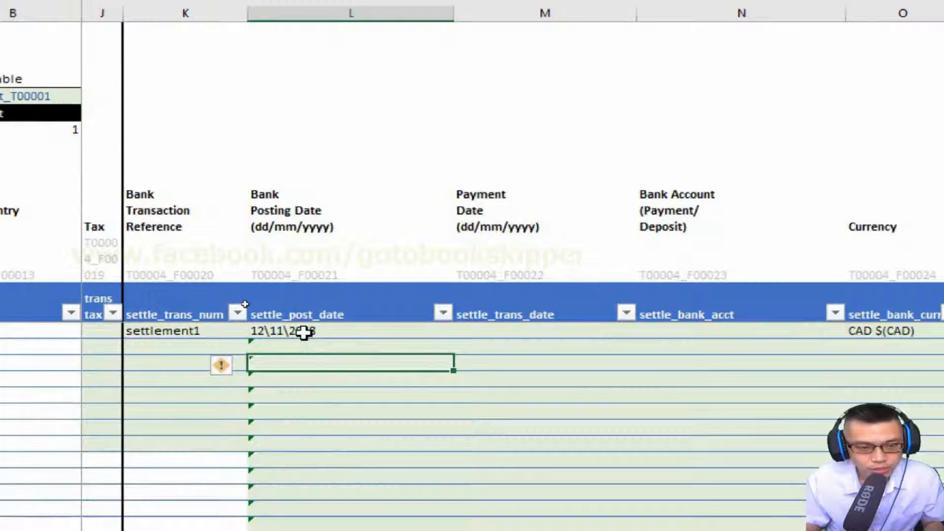
# Try to enter the invalid text ajkfsdladkjfhsadkfjl as row I0002's settle_post_date to test the validation, and discard the entry.
pyautogui.press('Up')
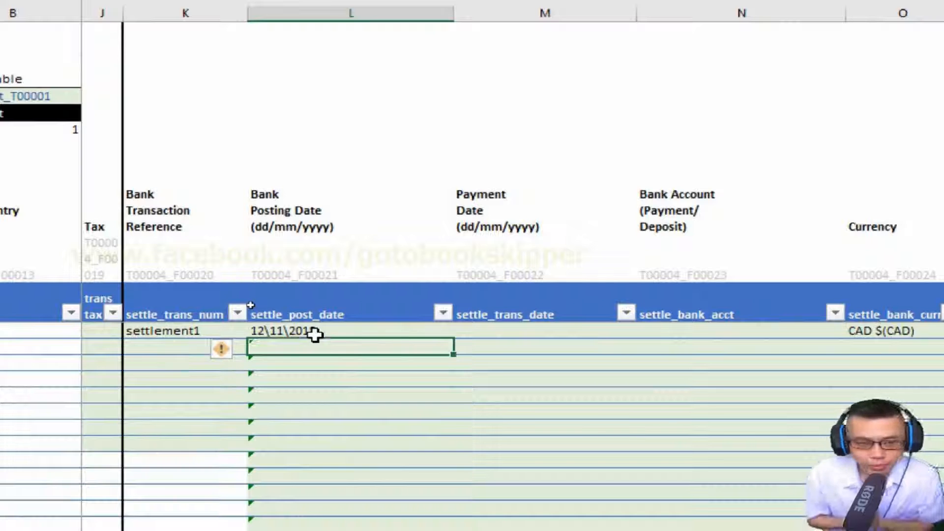
pyautogui.write('ajkfsdladkjfhsadkfjl')
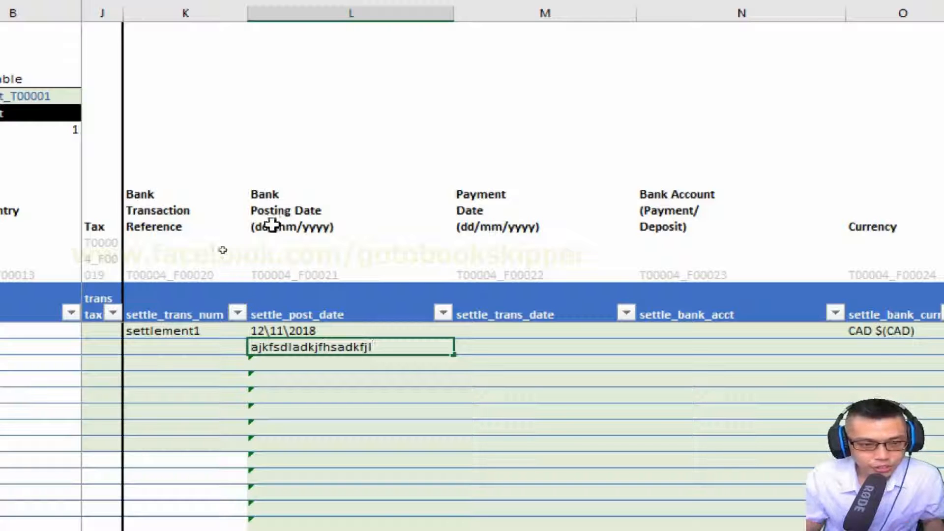
pyautogui.press('Return')
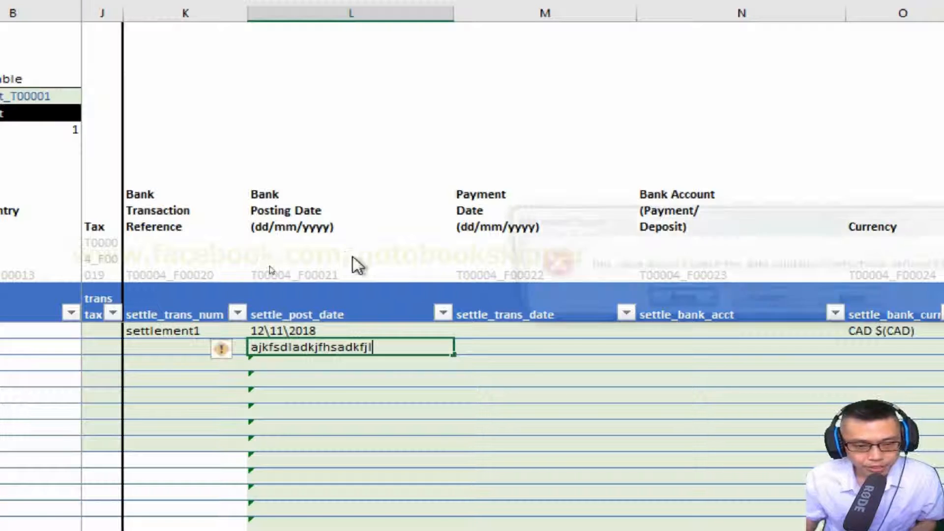
pyautogui.click(758, 304)
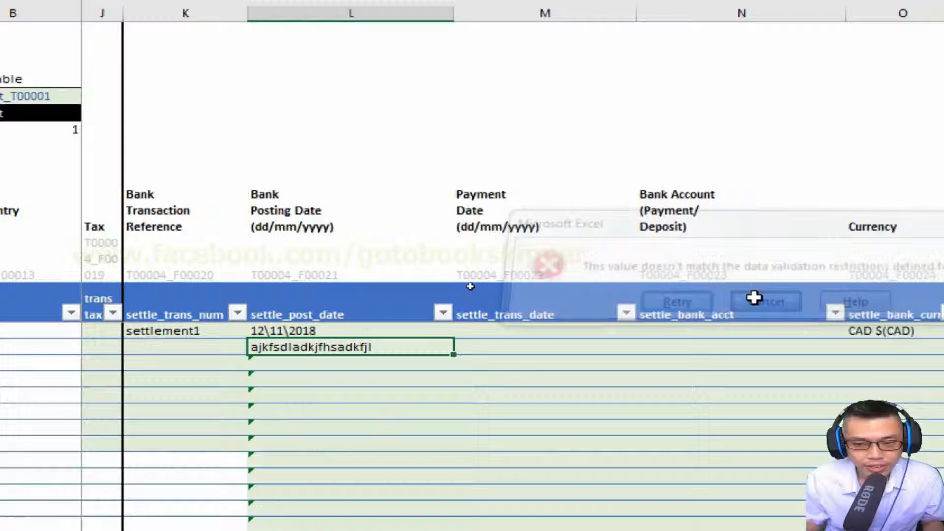
pyautogui.press('Left')
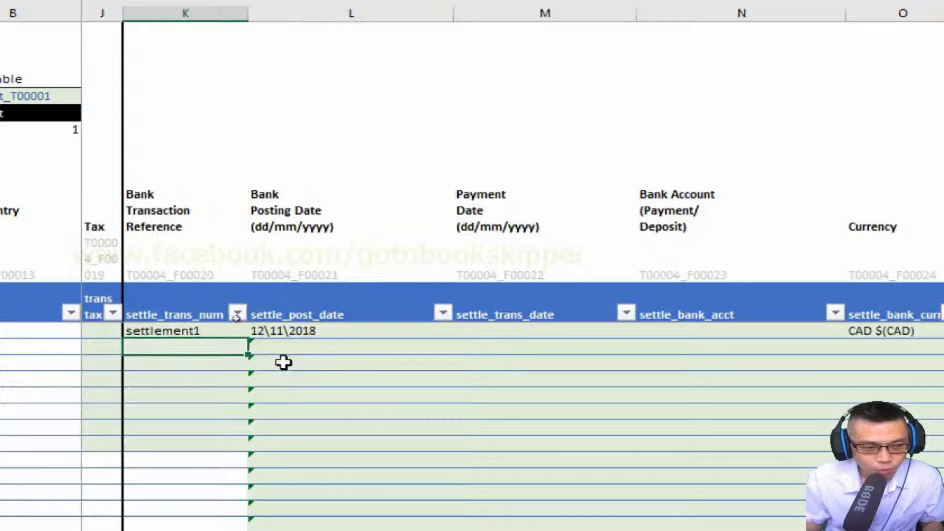
# Try to enter 12\09\2018 as row I0002's settle_post_date while its settle_trans_num is blank, and discard the entry.
pyautogui.press('Right')
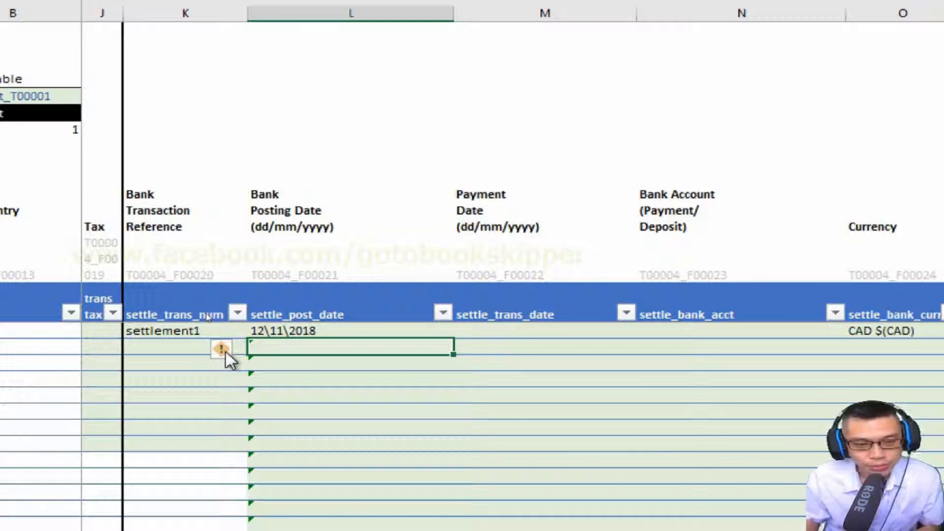
pyautogui.write('12')
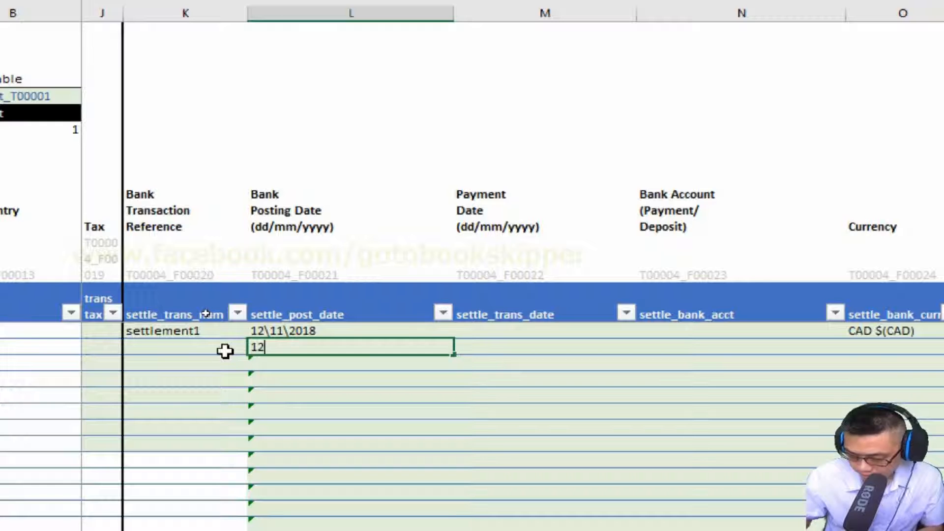
pyautogui.write('\\09\\20')
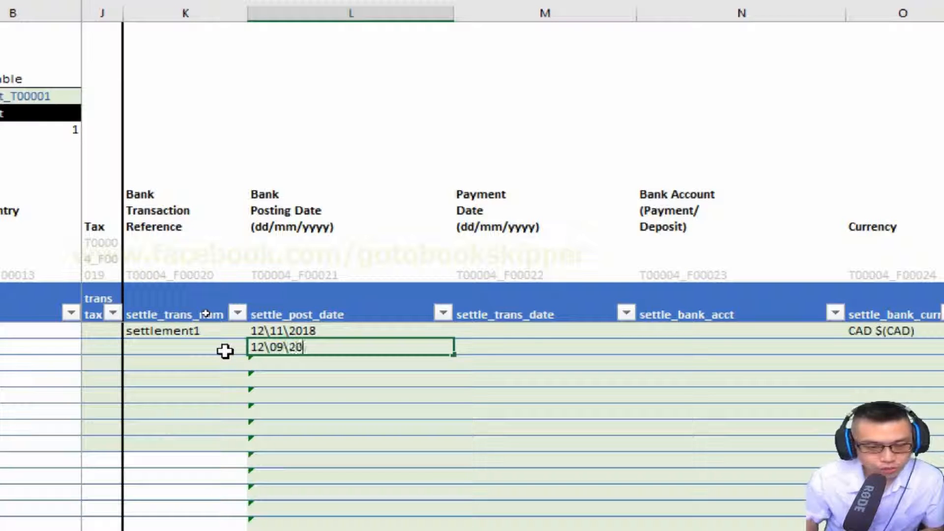
pyautogui.write('18')
pyautogui.press('Return')
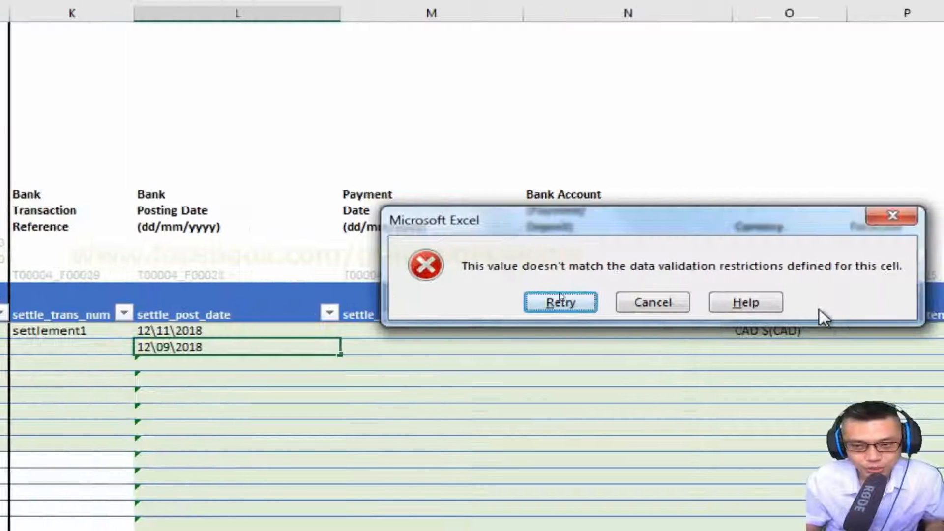
pyautogui.click(641, 299)
# Fill row I0002 with settle_trans_num settlement2 and settle_post_date 12\09\2018.
pyautogui.press('Left')
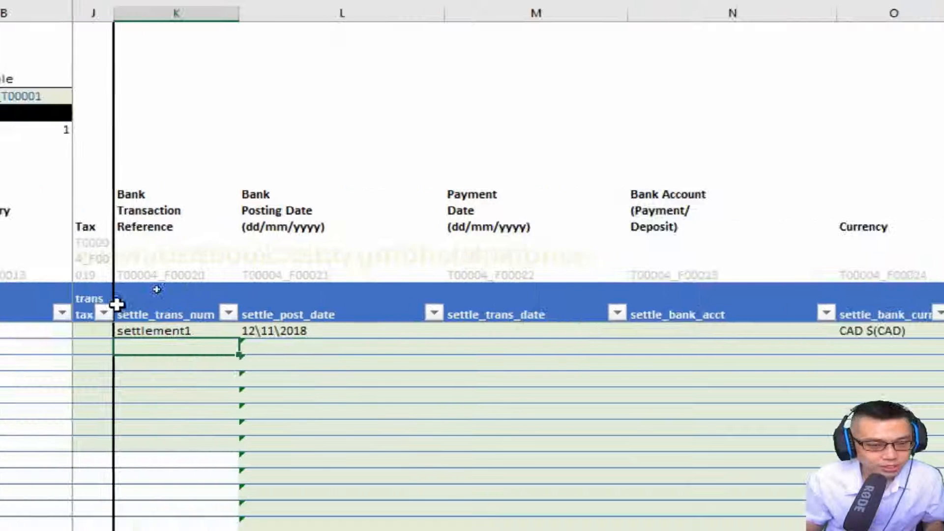
pyautogui.write('settlement1')
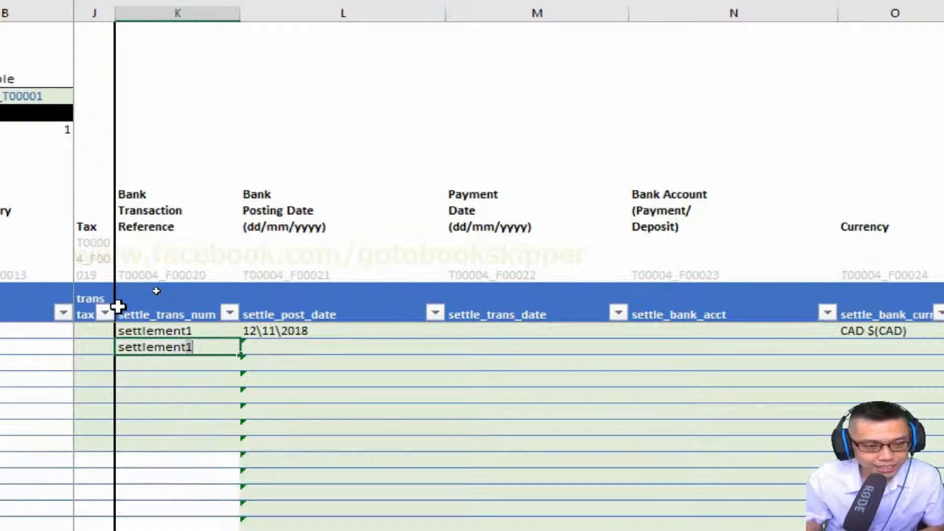
pyautogui.press('Tab')
pyautogui.write('12')
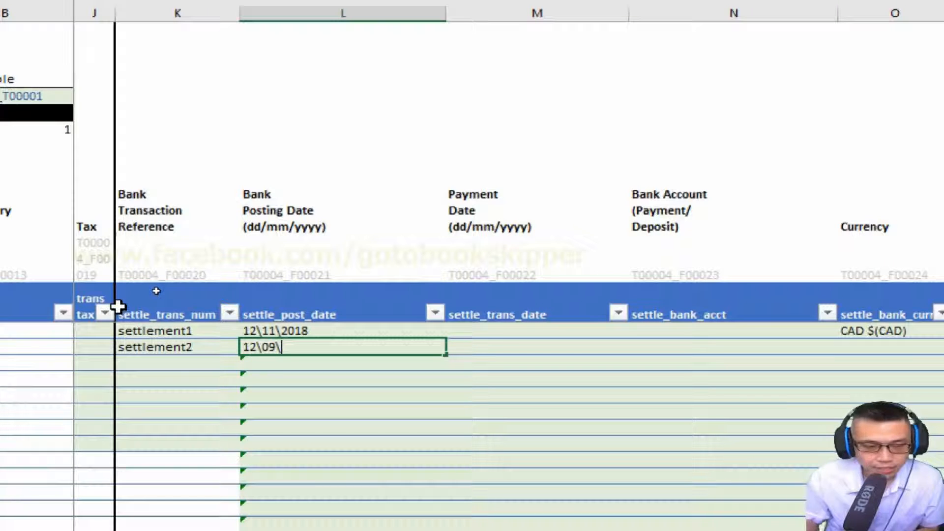
pyautogui.write('\\09\\2018')
pyautogui.press('Tab')
pyautogui.press('Tab')
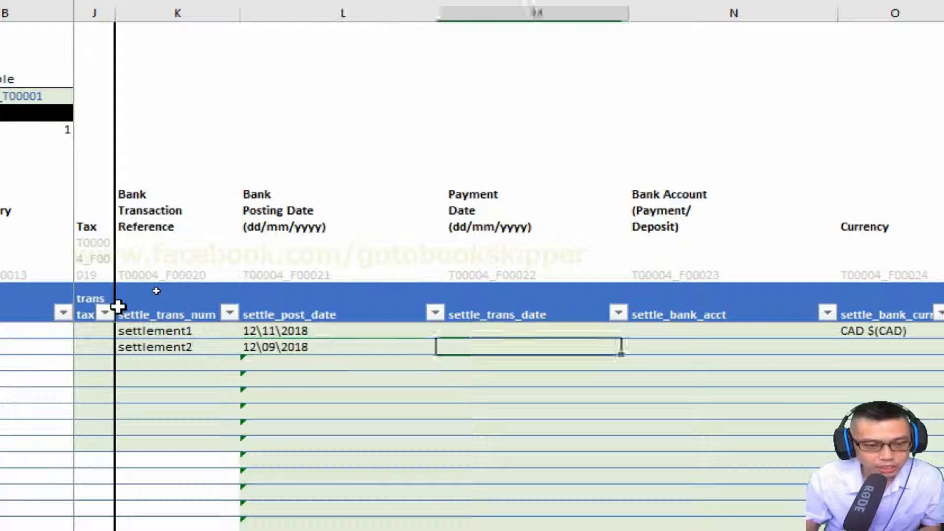
# Set the data validation of row I0001's settle_trans_date cell to Custom with Ignore blank turned off.
pyautogui.click(182, 379)
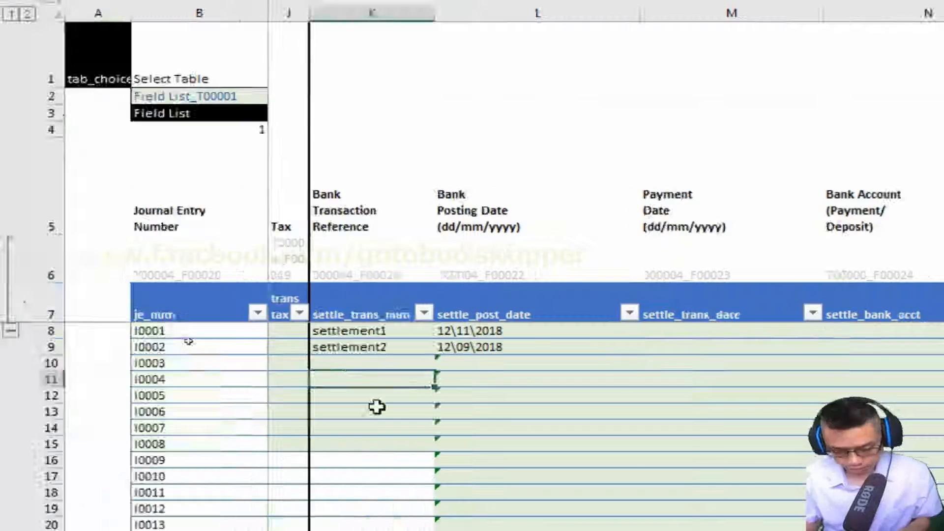
pyautogui.press('alt')
pyautogui.click(270, 307)
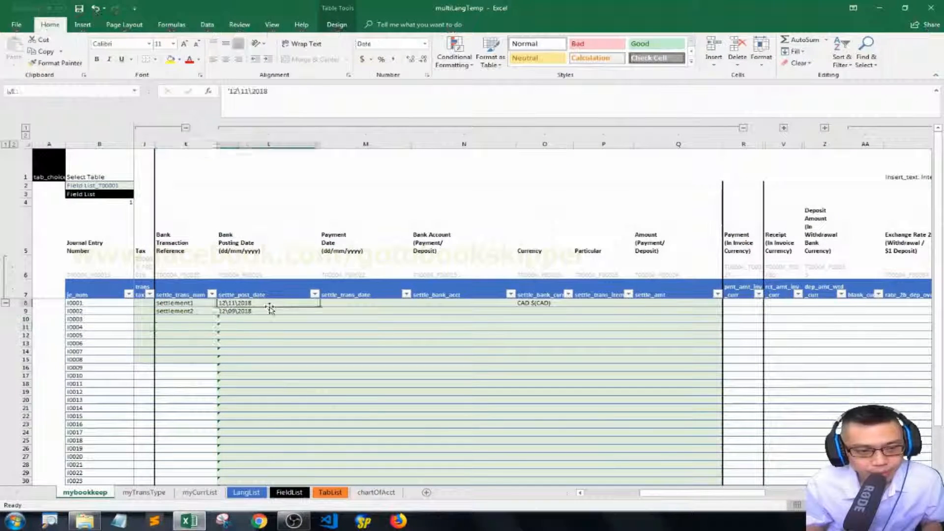
pyautogui.press('Tab')
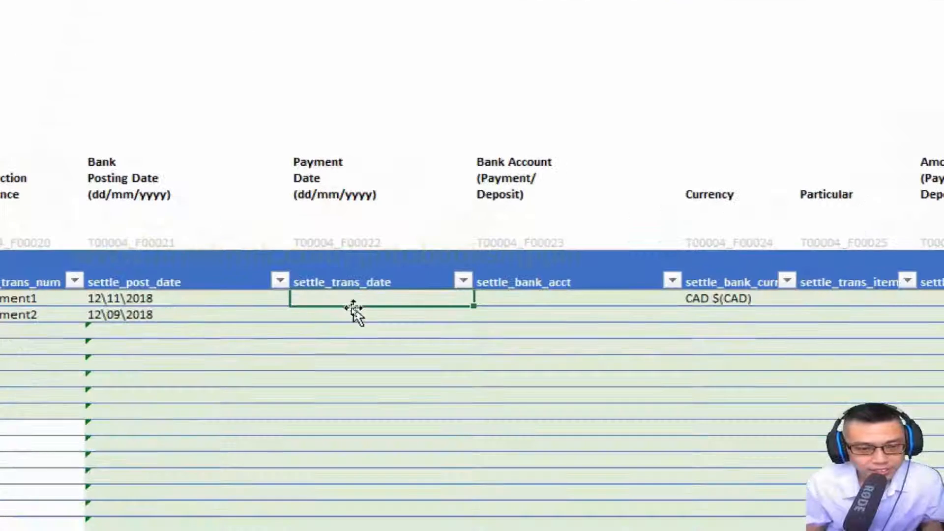
pyautogui.hotkey('alt', 'a')
pyautogui.press('v')
pyautogui.press('v')
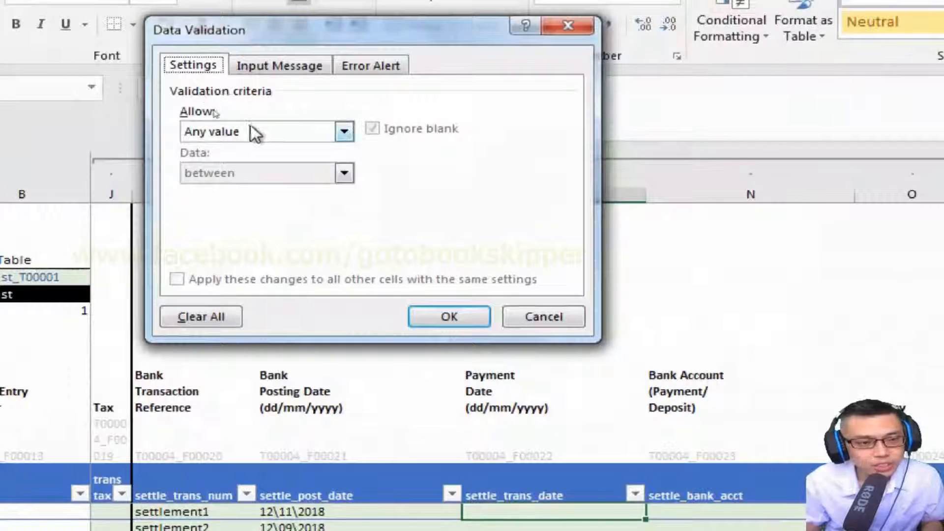
pyautogui.click(253, 129)
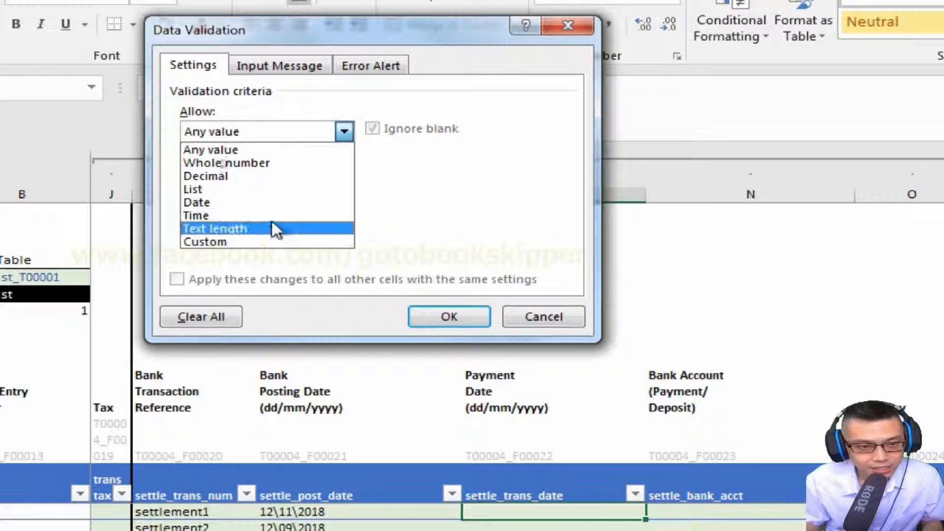
pyautogui.click(251, 242)
pyautogui.click(405, 129)
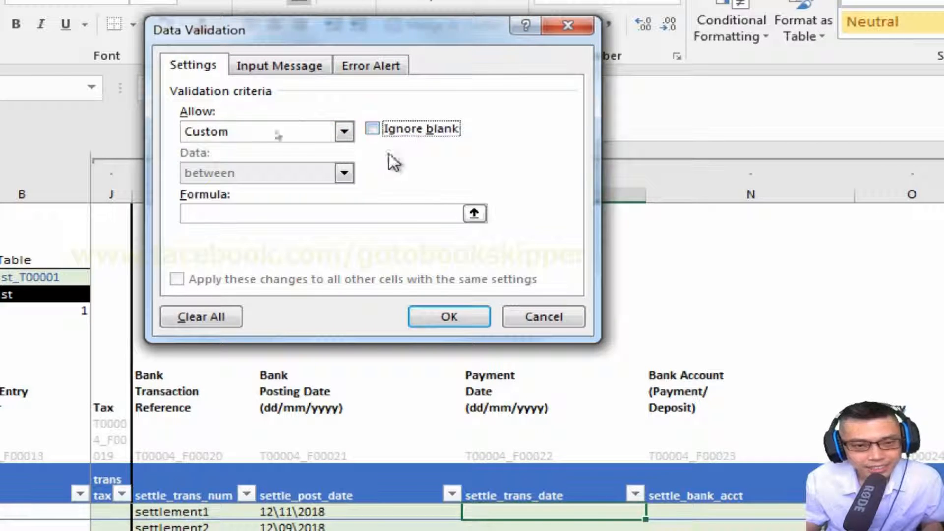
# Set the custom validation formula of row I0001's settle_trans_date cell to =AQ8=1 and apply it.
pyautogui.click(310, 213)
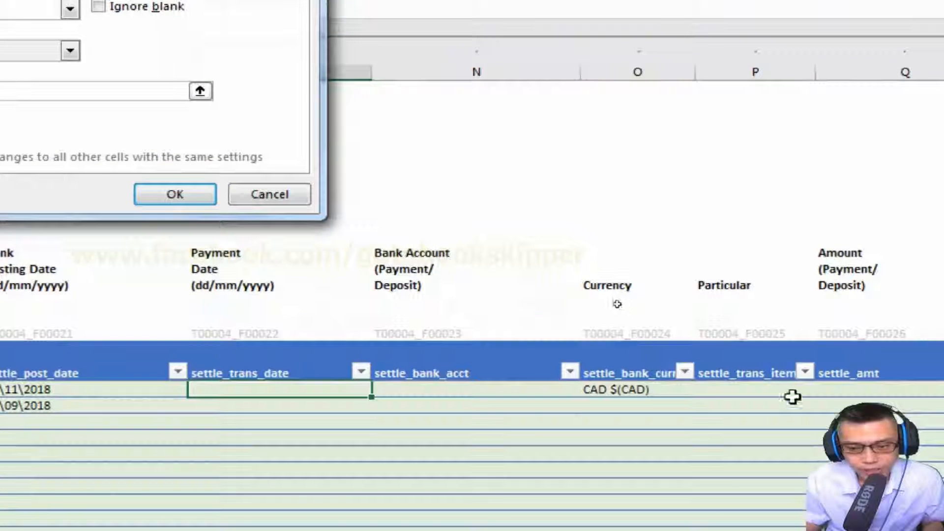
pyautogui.click(792, 399)
pyautogui.click(793, 396)
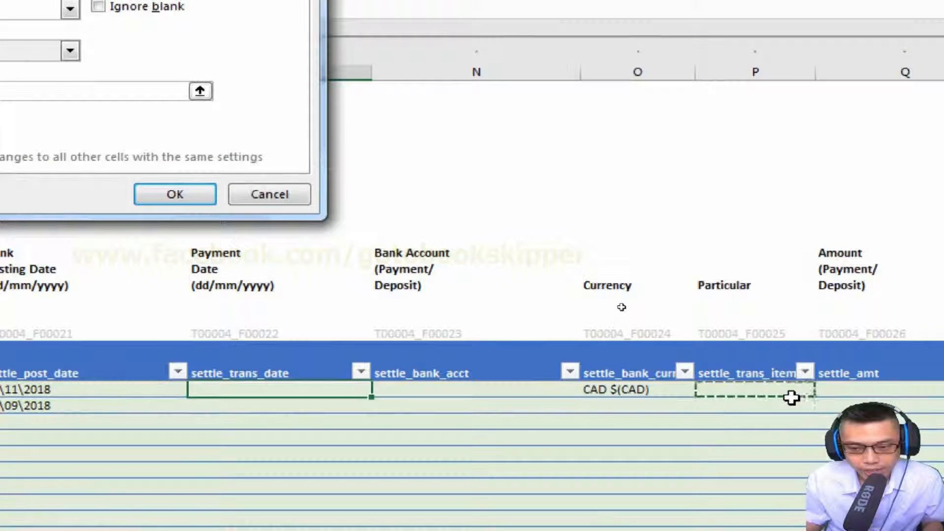
pyautogui.hotkey('ctrl', 'Right')
pyautogui.press('Right')
pyautogui.press('Right')
pyautogui.press('Right')
pyautogui.press('Right')
pyautogui.press('Right')
pyautogui.press('Right')
pyautogui.press('Right')
pyautogui.press('Right')
pyautogui.press('Right')
pyautogui.press('Right')
pyautogui.press('Right')
pyautogui.press('Right')
pyautogui.press('Right')
pyautogui.press('Right')
pyautogui.press('Right')
pyautogui.press('Right')
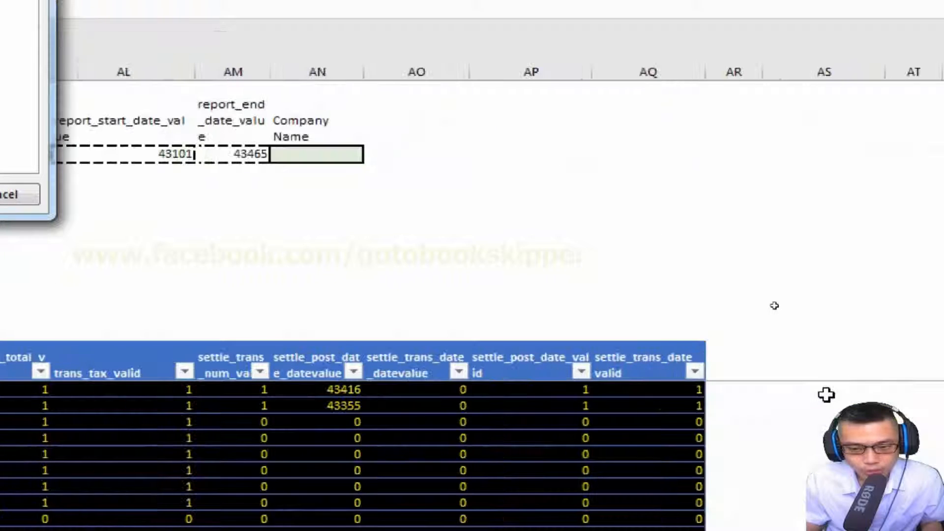
pyautogui.click(639, 393)
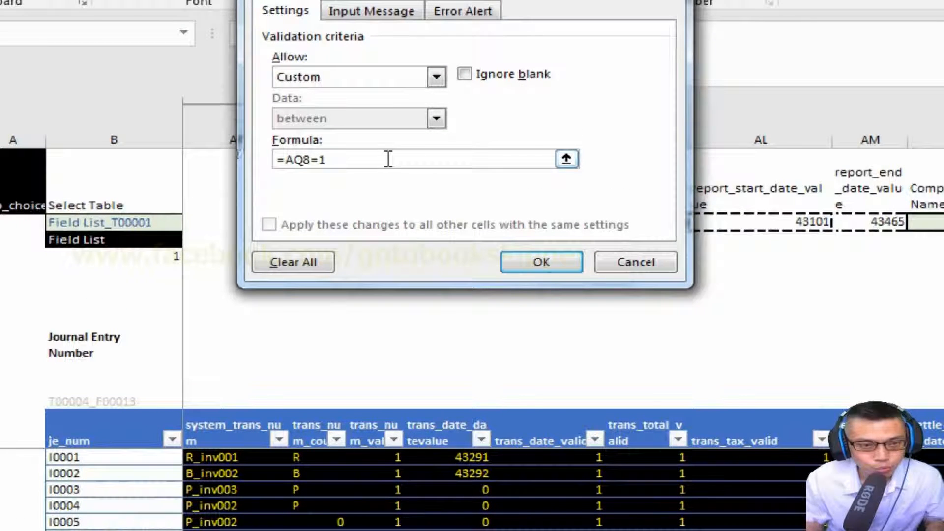
pyautogui.click(546, 268)
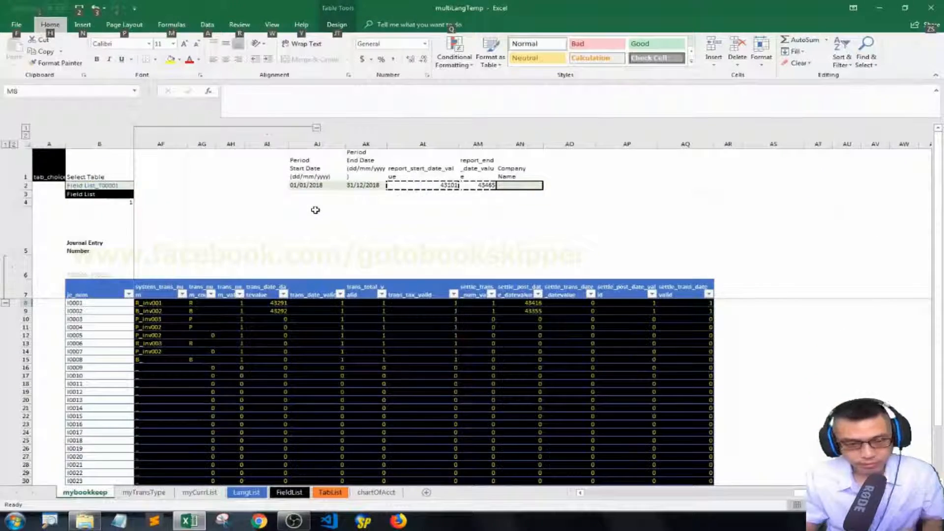
# Copy row I0001's settle_trans_date cell and paste only its validation onto the whole settle_trans_date column.
pyautogui.click(171, 302)
pyautogui.press('Left')
pyautogui.press('Left')
pyautogui.press('Left')
pyautogui.press('Left')
pyautogui.press('Left')
pyautogui.press('Left')
pyautogui.press('Left')
pyautogui.press('Left')
pyautogui.press('Left')
pyautogui.press('Left')
pyautogui.press('Left')
pyautogui.press('Left')
pyautogui.press('Left')
pyautogui.press('Left')
pyautogui.press('Left')
pyautogui.press('Left')
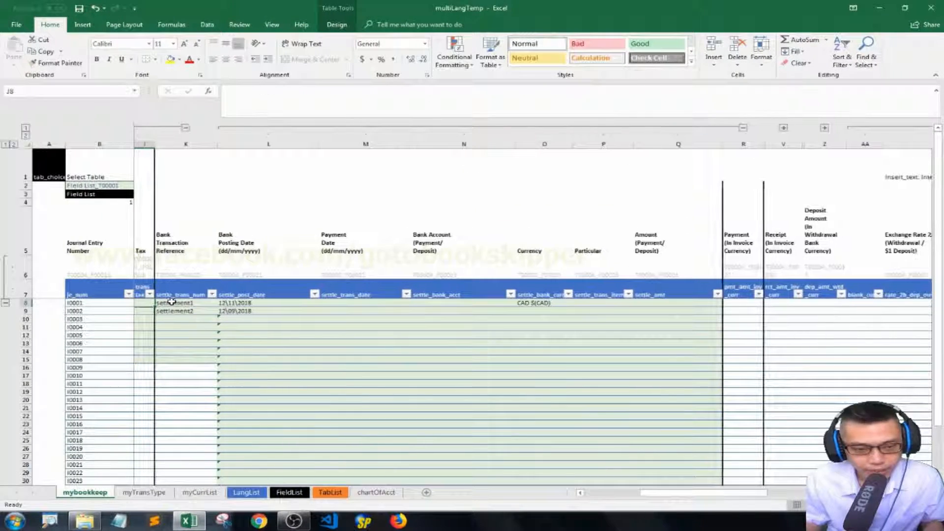
pyautogui.press('Right')
pyautogui.press('Right')
pyautogui.press('Right')
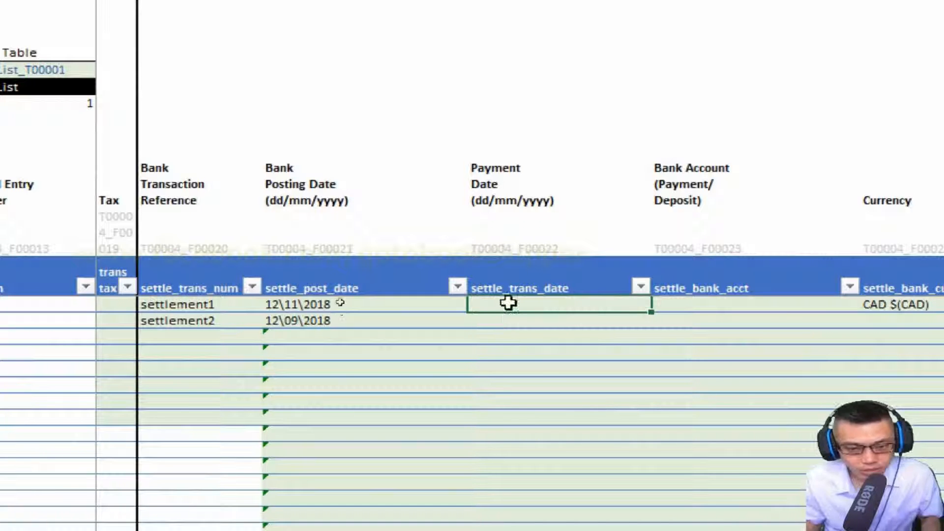
pyautogui.hotkey('ctrl', 'c')
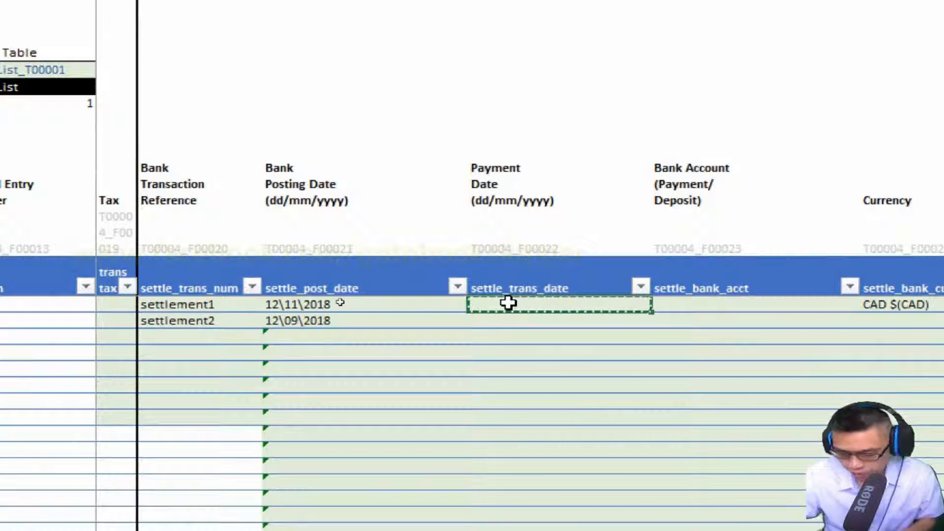
pyautogui.hotkey('ctrl', 'shift', 'Down')
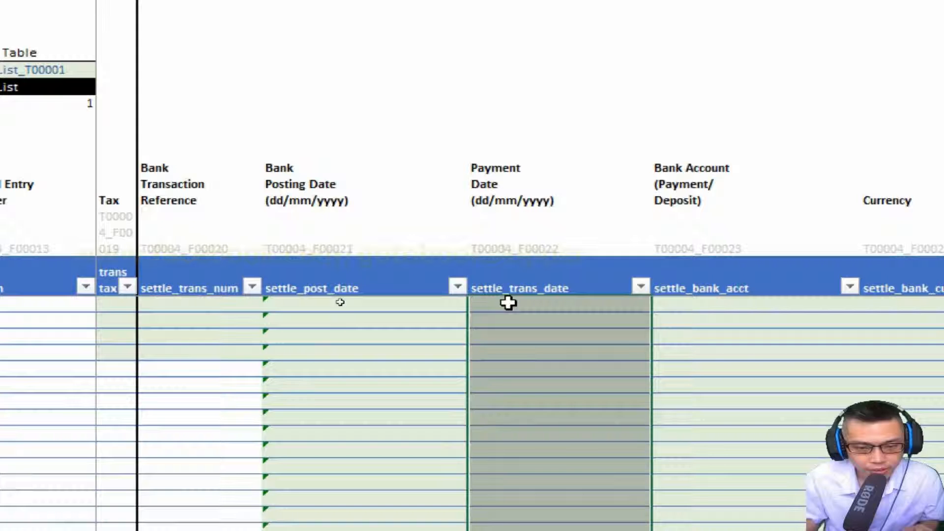
pyautogui.rightClick(523, 357)
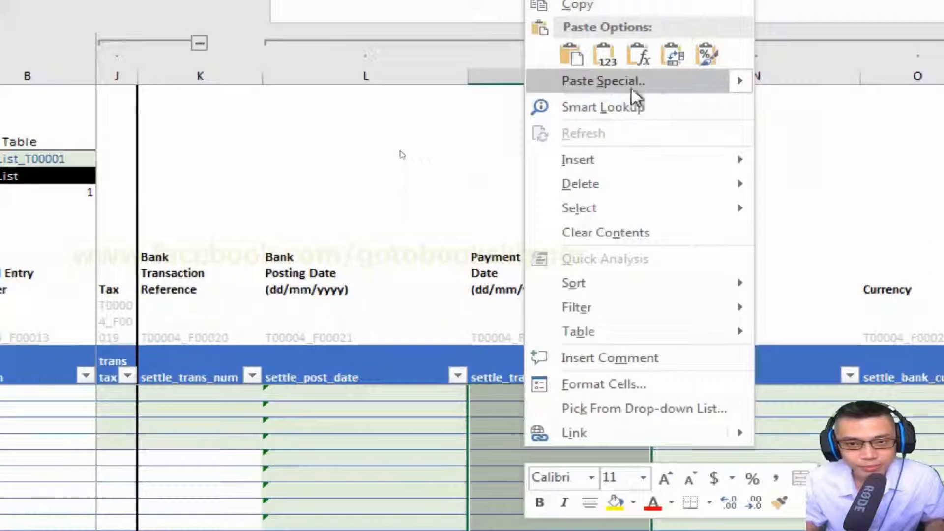
pyautogui.click(619, 81)
pyautogui.press('n')
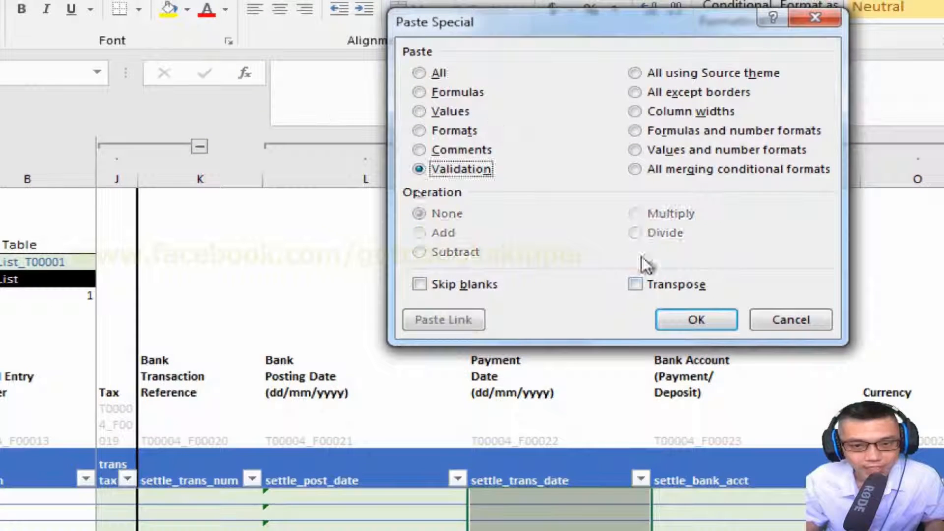
pyautogui.click(682, 311)
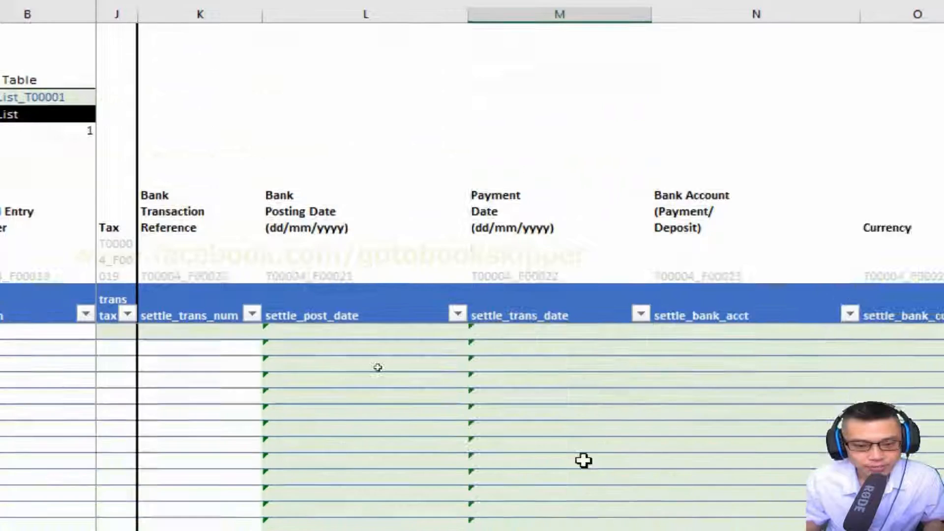
pyautogui.press('Escape')
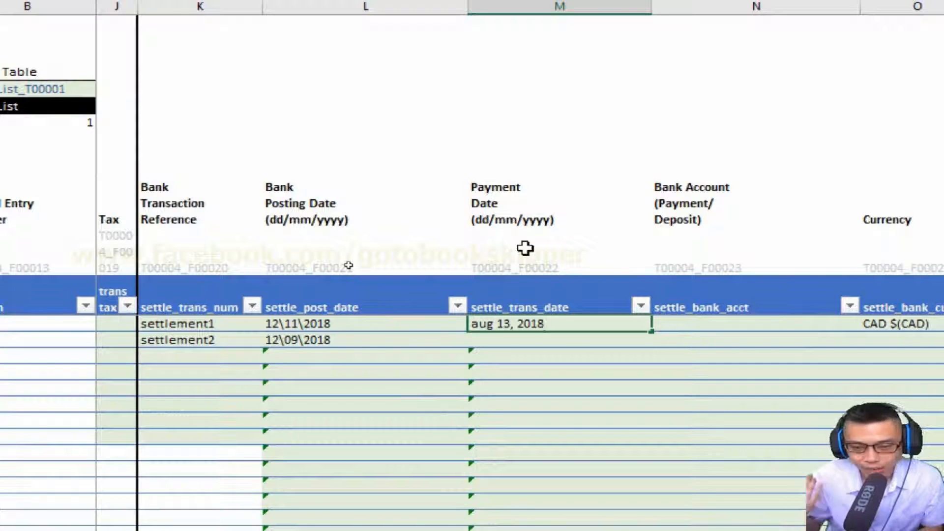
# Try to enter aug 13, 2018 as row I0001's settle_trans_date to test the validation, and discard the entry.
pyautogui.press('Return')
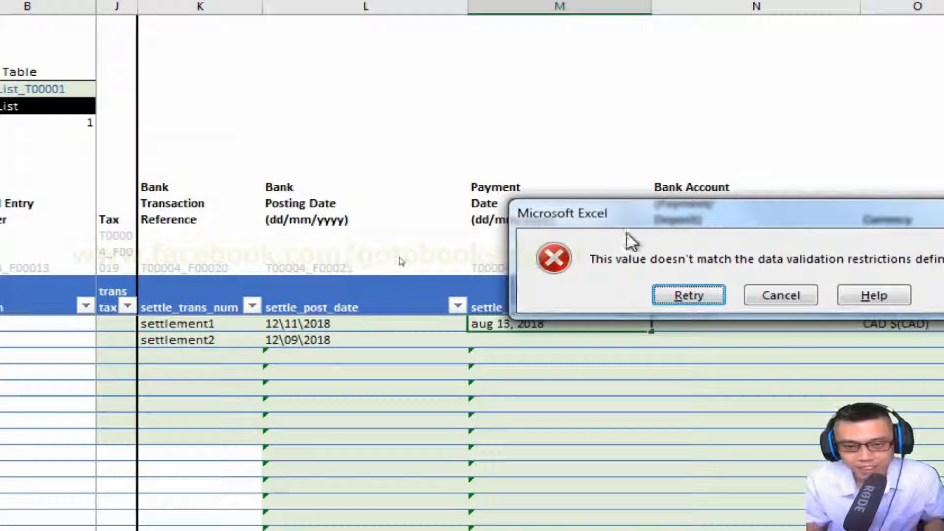
pyautogui.moveTo(661, 116); pyautogui.dragTo(663, 98)
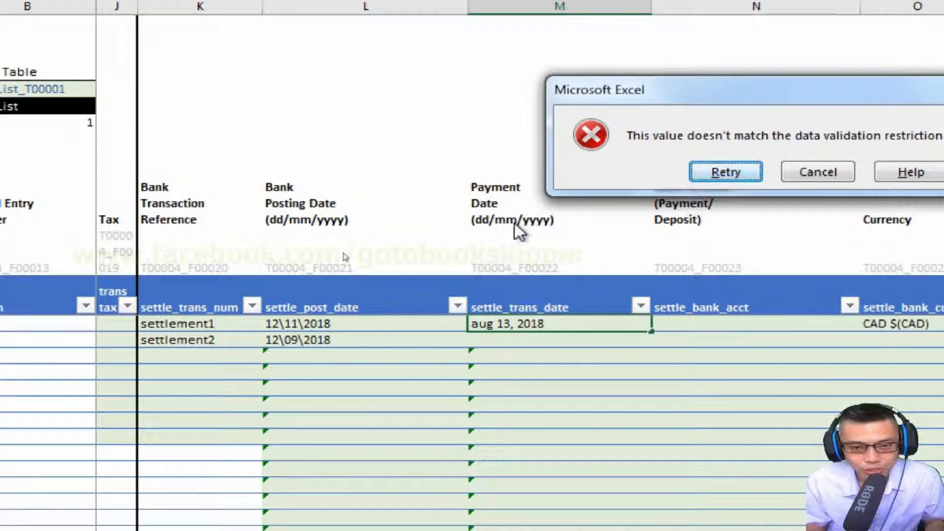
pyautogui.click(796, 176)
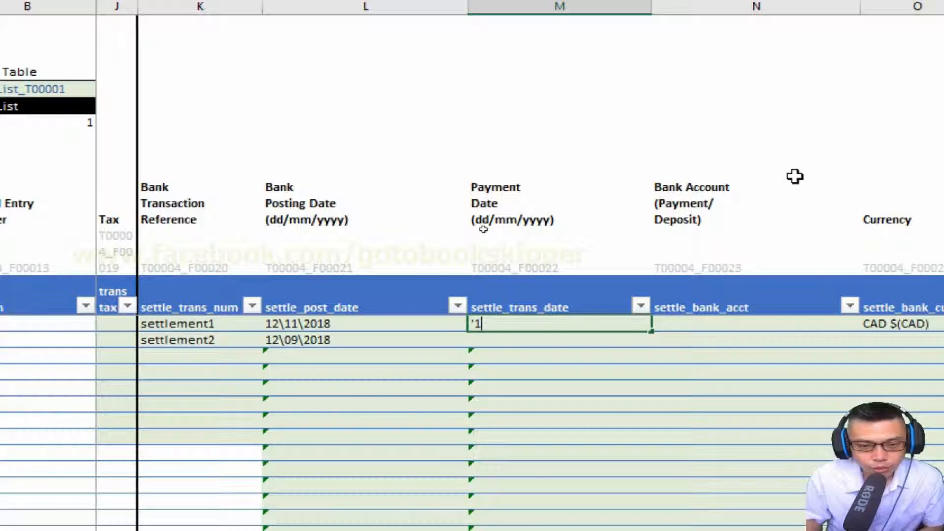
# Enter 13/08/2018 as text in row I0001's settle_trans_date.
pyautogui.write("'13/08/2018")
pyautogui.press('Tab')
pyautogui.press('Tab')
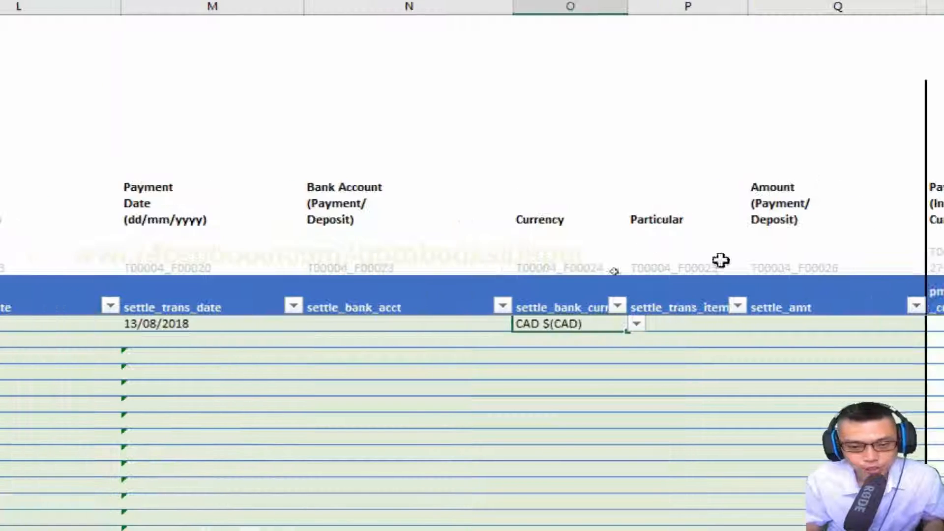
pyautogui.press('Return')
pyautogui.press('Return')
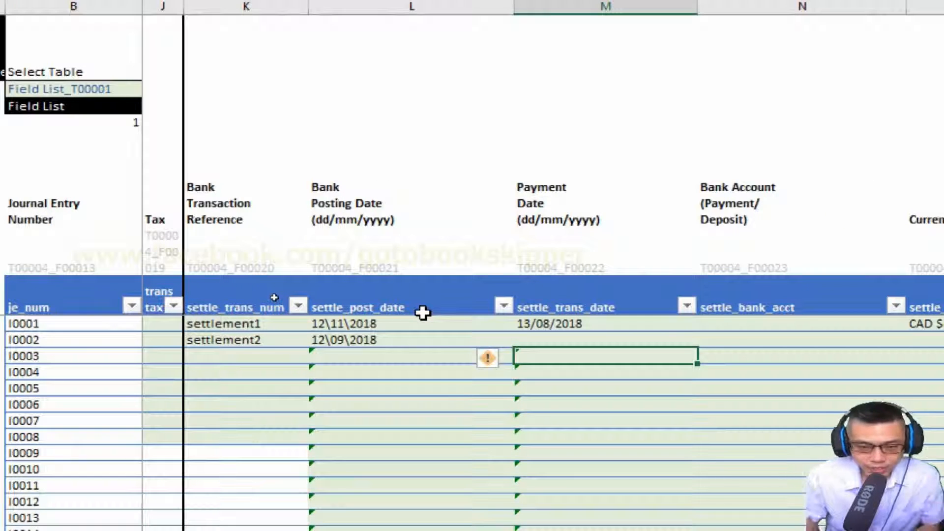
# Enter 13\08\2018 in row I0002's settle_trans_date.
pyautogui.press('Up')
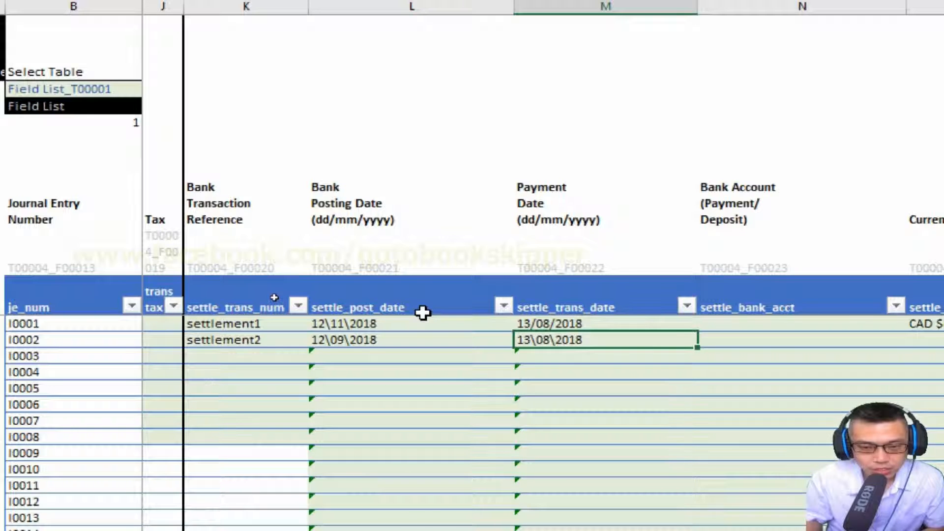
pyautogui.press('Right')
pyautogui.press('Left')
pyautogui.press('Left')
pyautogui.click(540, 362)
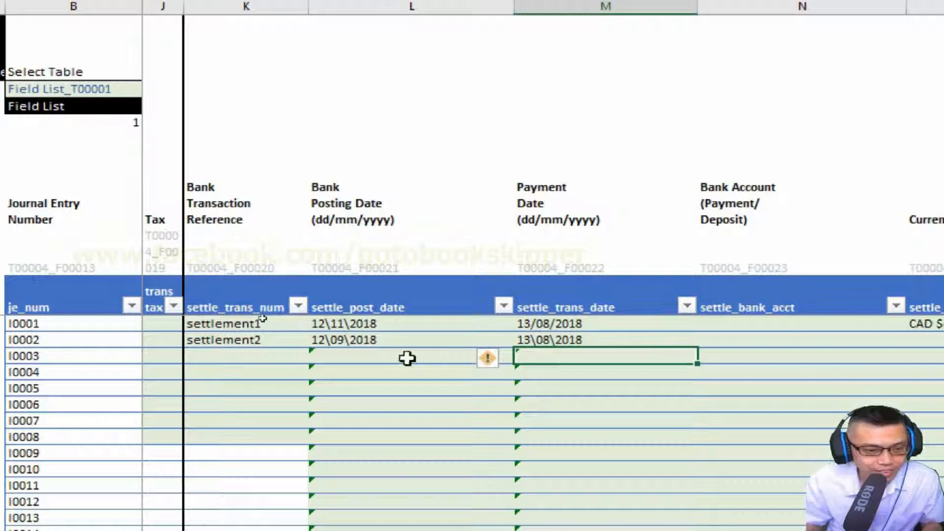
# Try to enter 13\08\2018 as row I0003's settle_trans_date while its settle_trans_num is blank, and discard the entry.
pyautogui.press('Left')
pyautogui.press('Left')
pyautogui.click(610, 360)
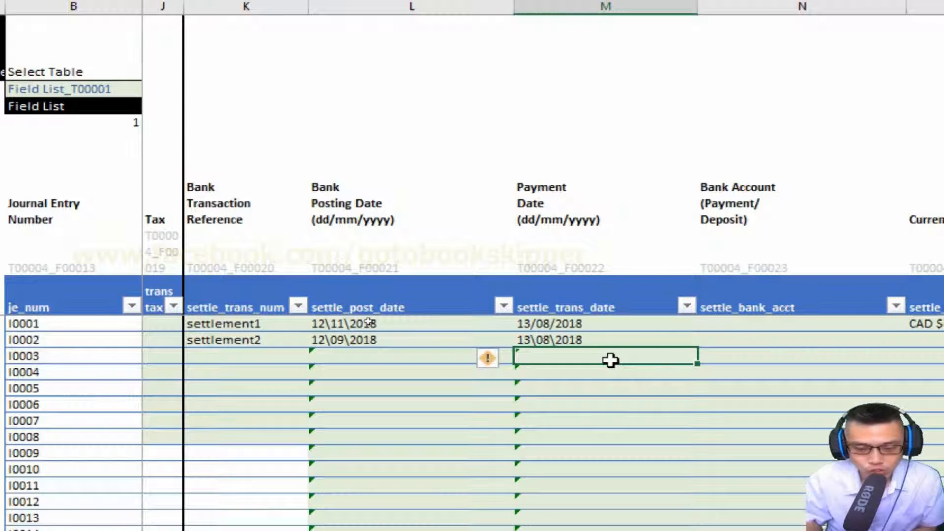
pyautogui.write('13\\08\\2018')
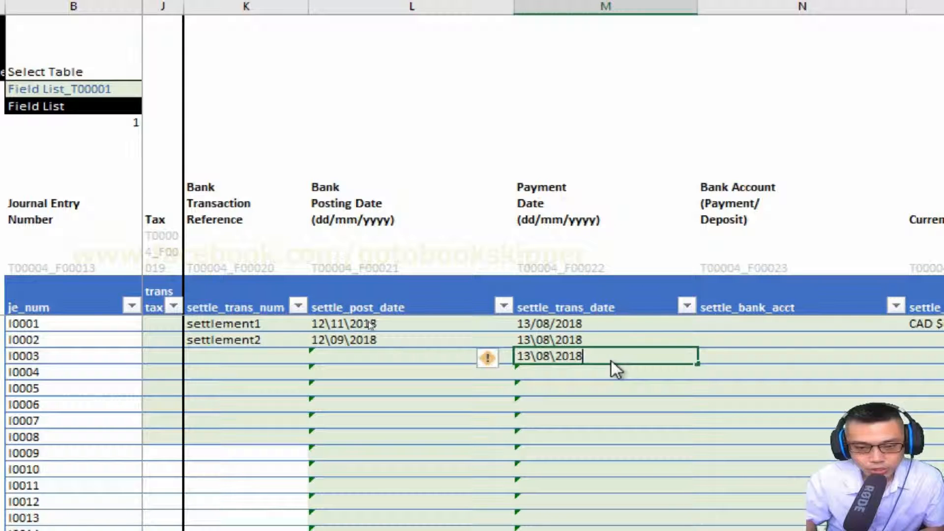
pyautogui.press('Return')
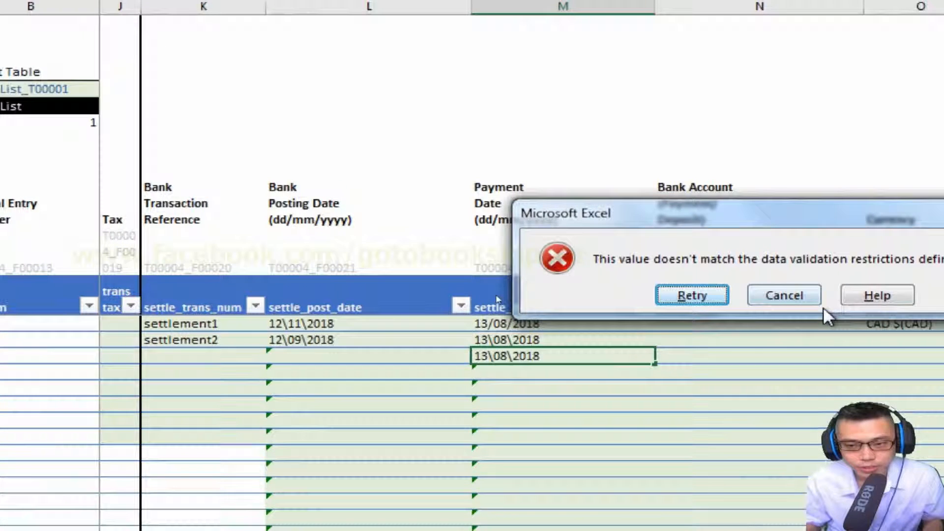
pyautogui.click(807, 301)
pyautogui.press('Left')
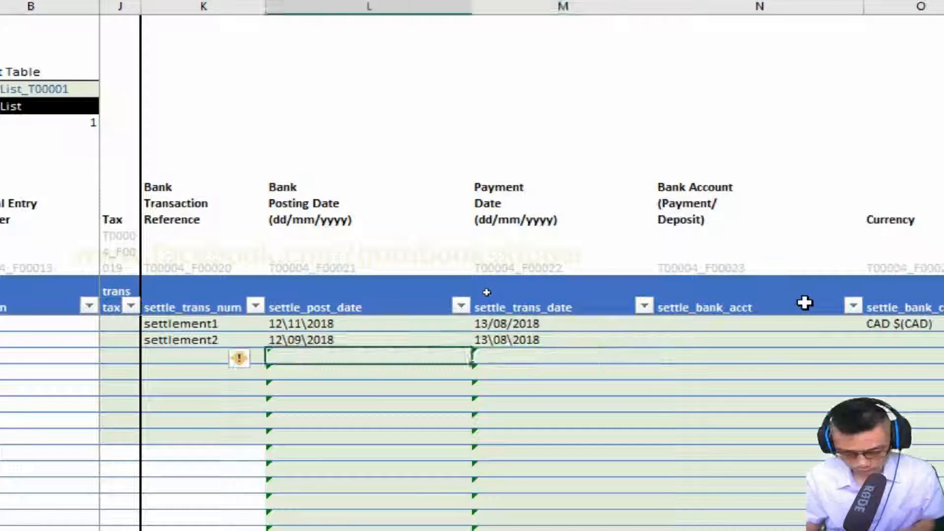
pyautogui.click(595, 373)
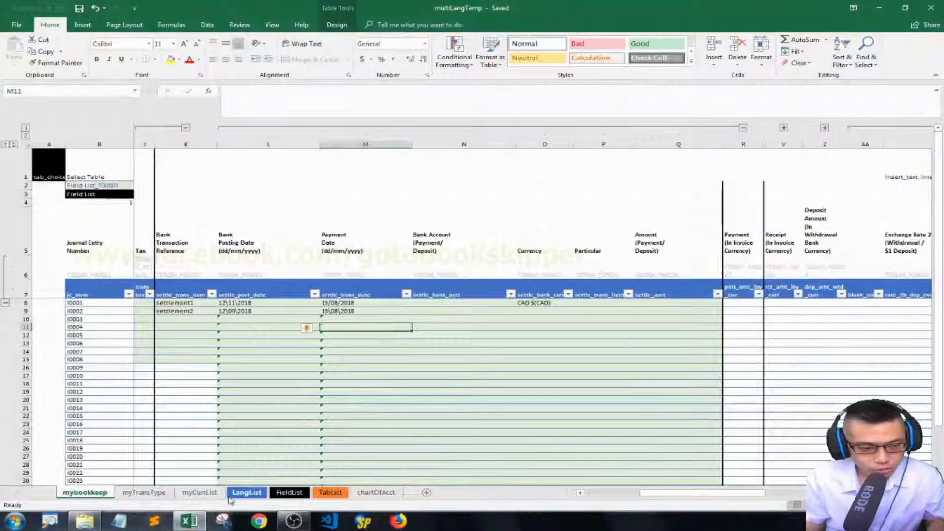
# Start a formula-based conditional formatting rule from row I0001's settle_post_date cell with the formula =AM8<>1.
pyautogui.click(241, 303)
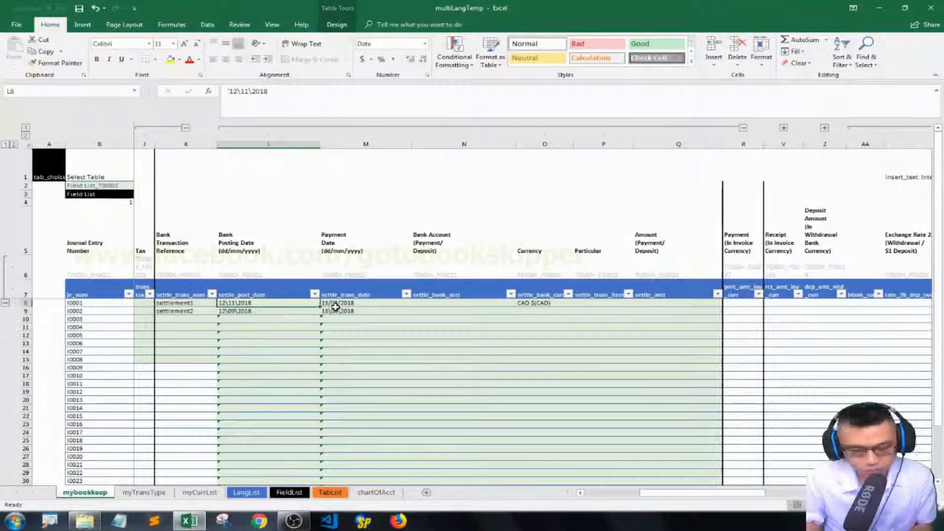
pyautogui.hotkey('alt', 'o')
pyautogui.press('d')
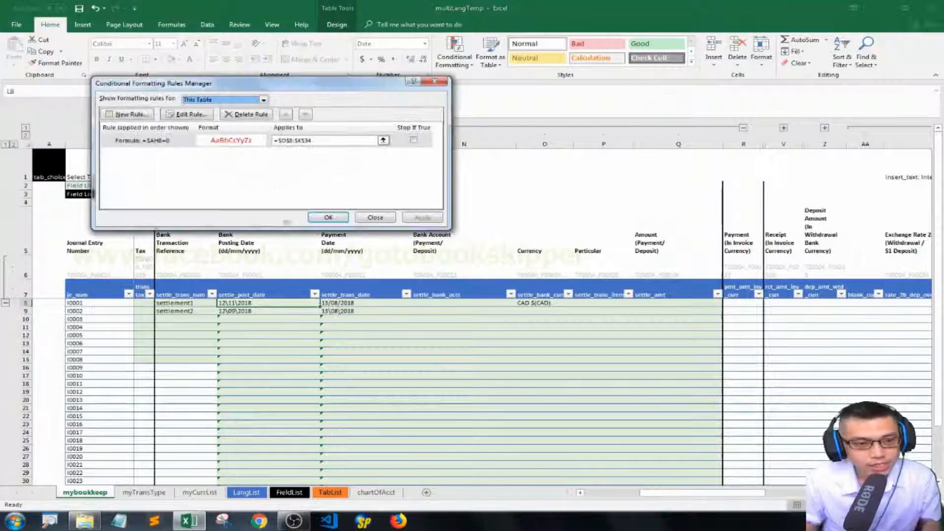
pyautogui.click(130, 115)
pyautogui.click(180, 129)
pyautogui.click(157, 170)
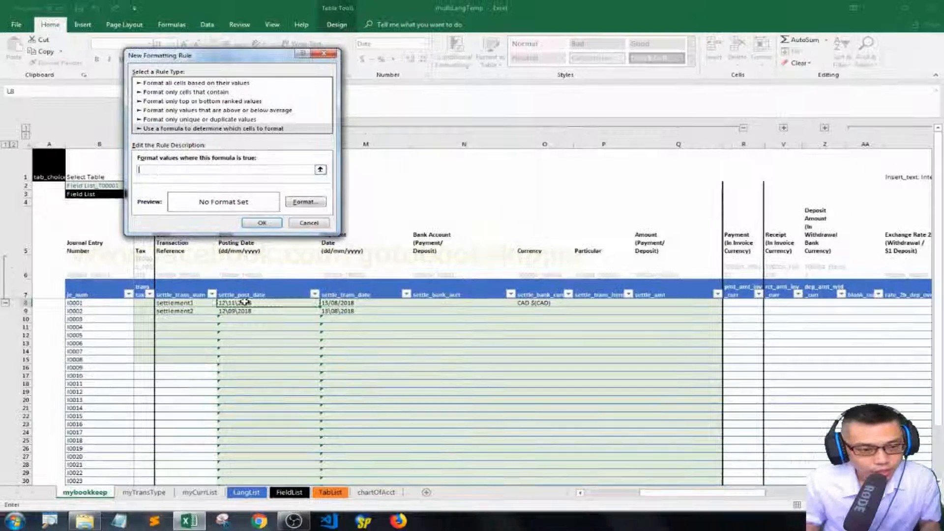
pyautogui.click(336, 436)
pyautogui.press('Right')
pyautogui.press('Right')
pyautogui.press('Right')
pyautogui.press('Right')
pyautogui.press('Right')
pyautogui.press('Right')
pyautogui.press('Right')
pyautogui.press('Right')
pyautogui.press('Right')
pyautogui.press('Right')
pyautogui.press('Right')
pyautogui.press('Right')
pyautogui.press('Right')
pyautogui.press('Right')
pyautogui.press('Right')
pyautogui.press('Right')
pyautogui.press('Right')
pyautogui.press('Right')
pyautogui.press('Right')
pyautogui.press('Right')
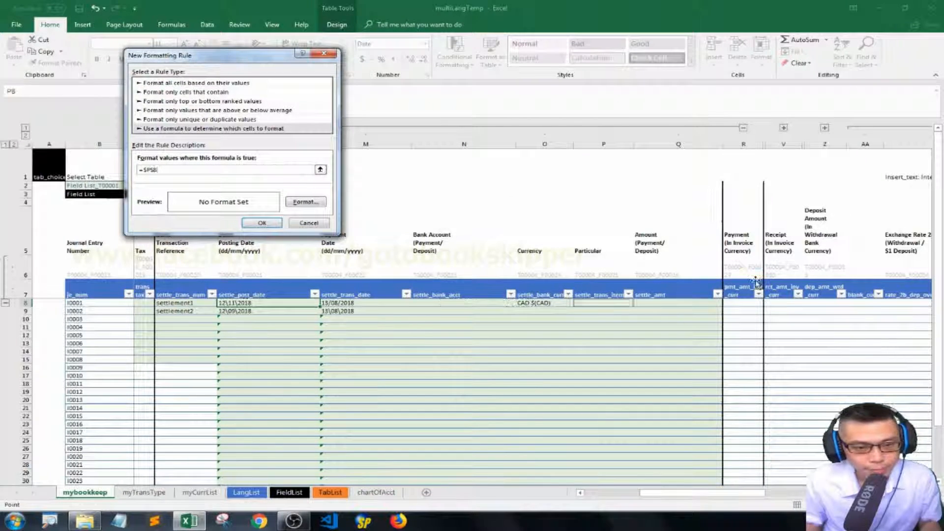
pyautogui.press('Left')
pyautogui.press('Left')
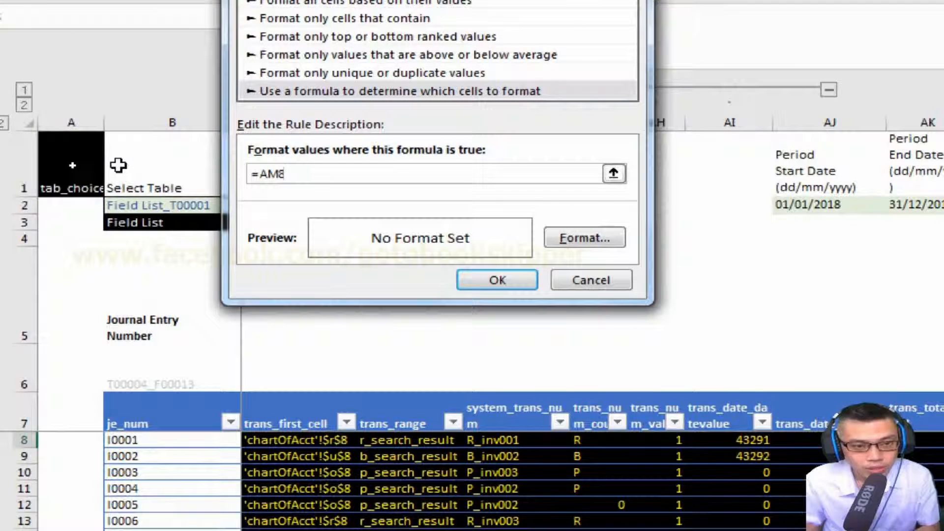
# Give the new rule a red font colour and add it to the table's conditional formatting rules.
pyautogui.click(571, 243)
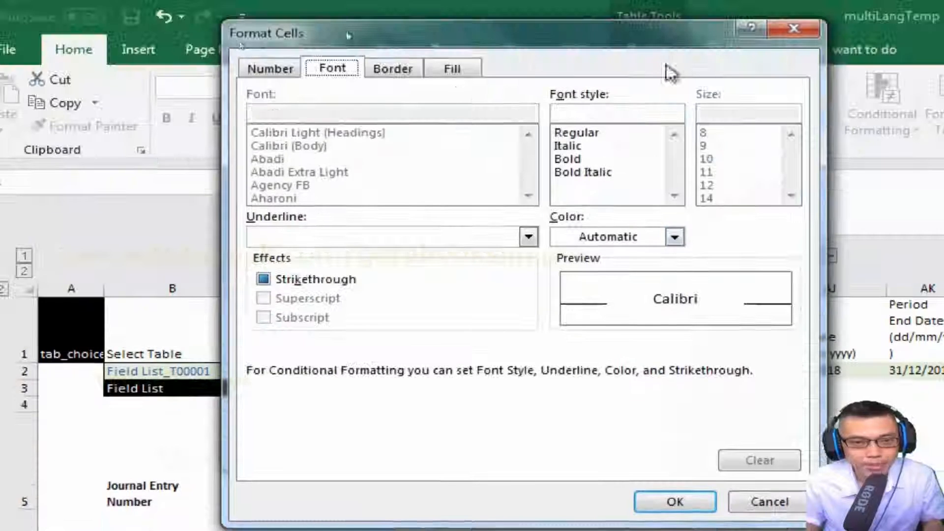
pyautogui.click(452, 69)
pyautogui.click(358, 72)
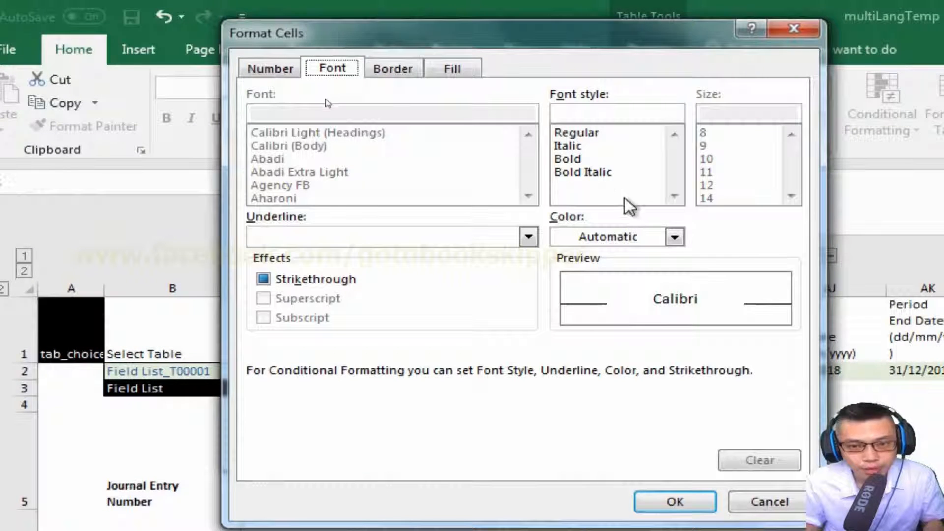
pyautogui.click(625, 236)
pyautogui.click(583, 415)
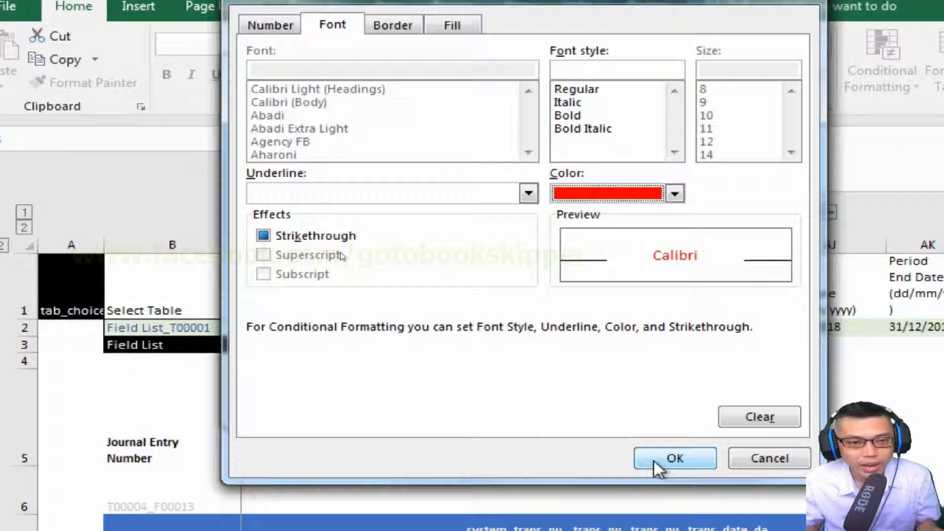
pyautogui.click(655, 461)
pyautogui.click(501, 401)
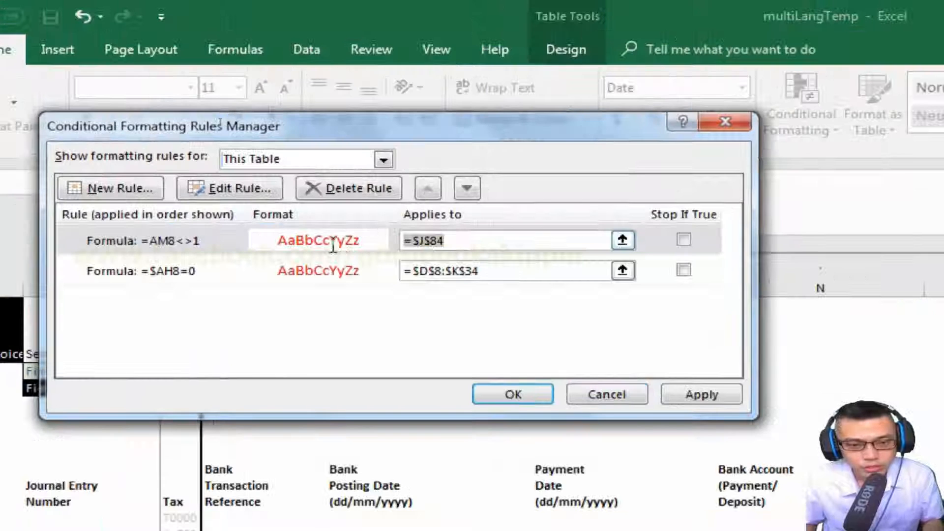
# Set the =AM8<>1 rule to apply to =$L$8:$L$34 in the settle_post_date column and save the rule changes.
pyautogui.press('Delete')
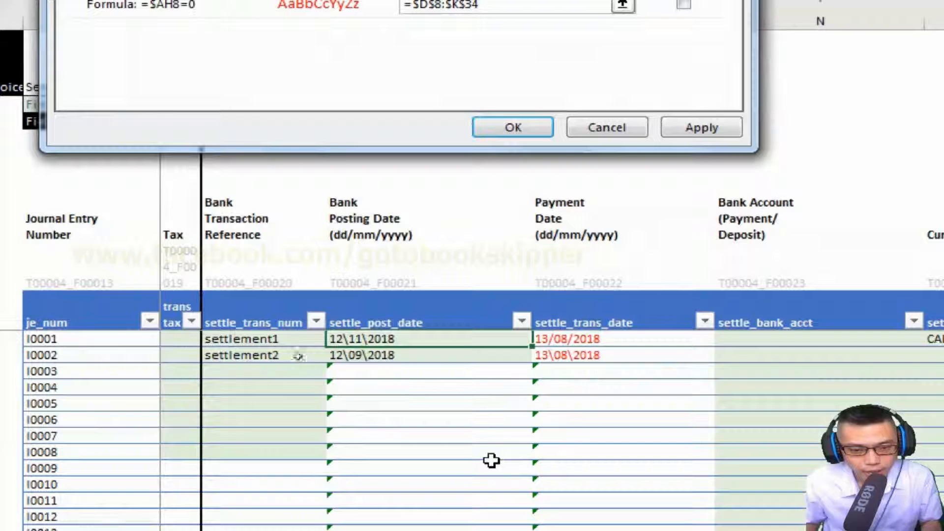
pyautogui.click(438, 250)
pyautogui.press('Down')
pyautogui.press('Down')
pyautogui.hotkey('shift', 'Down')
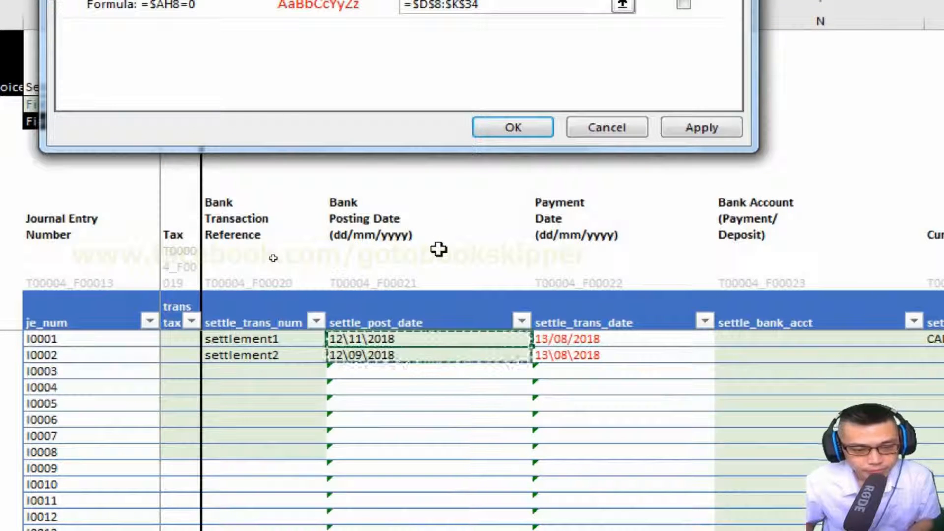
pyautogui.hotkey('ctrl', 'shift', 'Down')
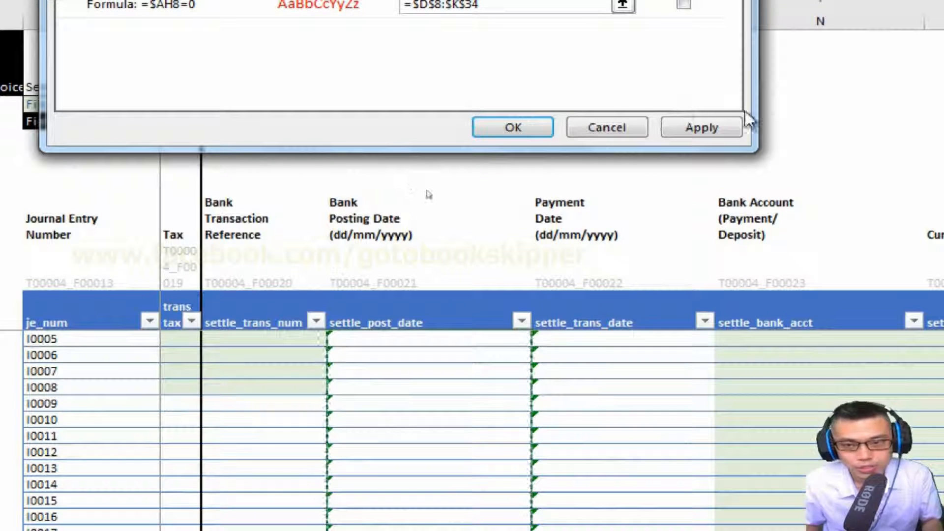
pyautogui.click(711, 129)
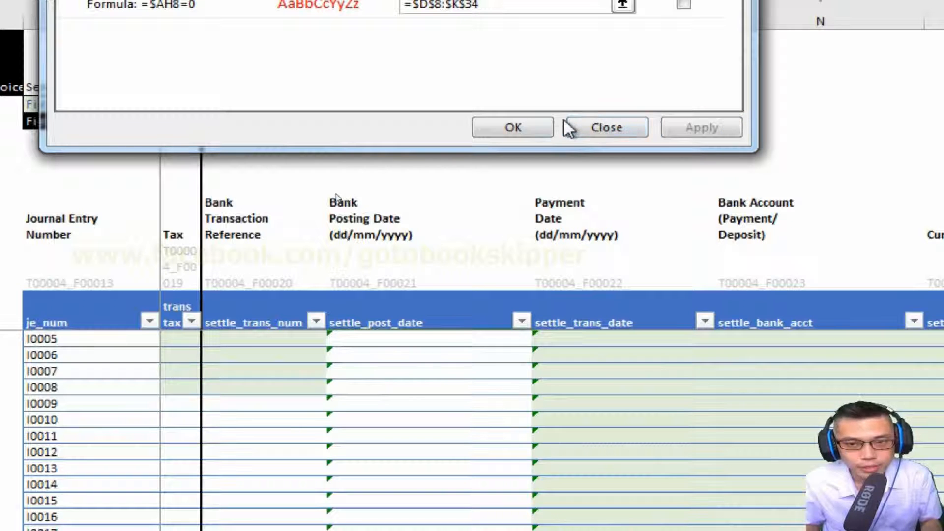
pyautogui.click(533, 126)
# From row I0001's settle_trans_date cell, delete the table's existing =AM4<>1 conditional formatting rule for that column.
pyautogui.press('Down')
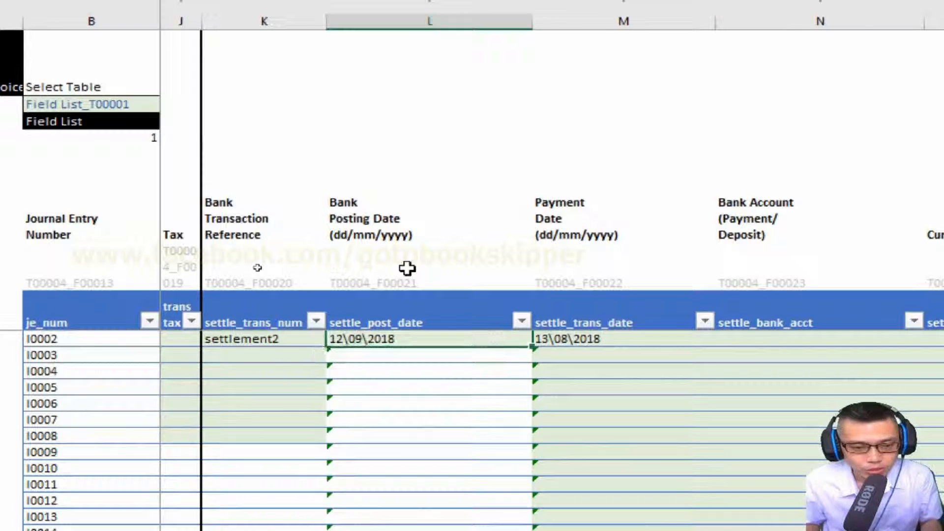
pyautogui.press('Up')
pyautogui.press('Up')
pyautogui.press('Up')
pyautogui.press('Down')
pyautogui.press('Down')
pyautogui.press('Right')
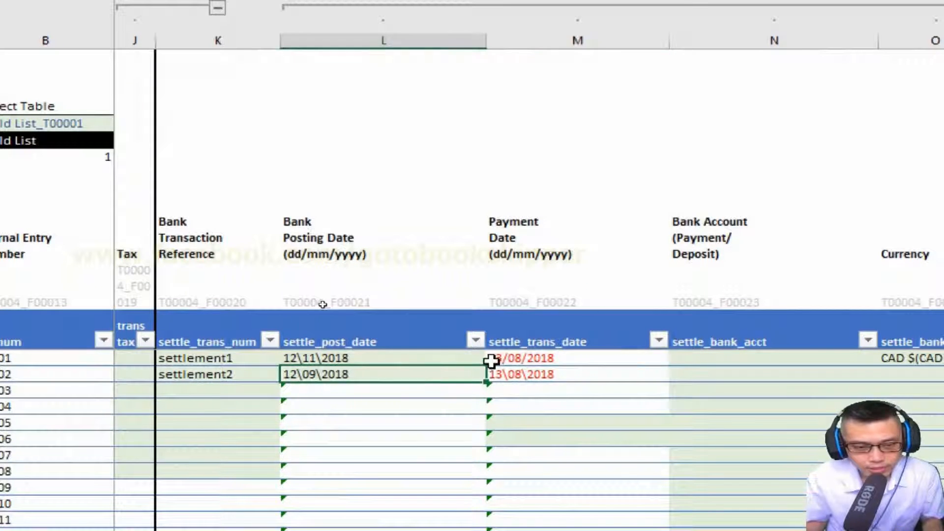
pyautogui.click(534, 360)
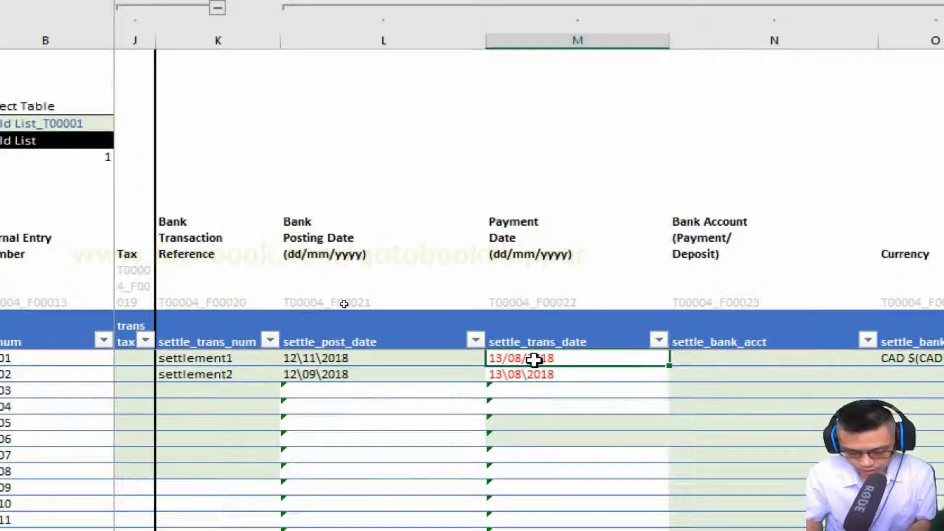
pyautogui.hotkey('alt', 'o')
pyautogui.press('d')
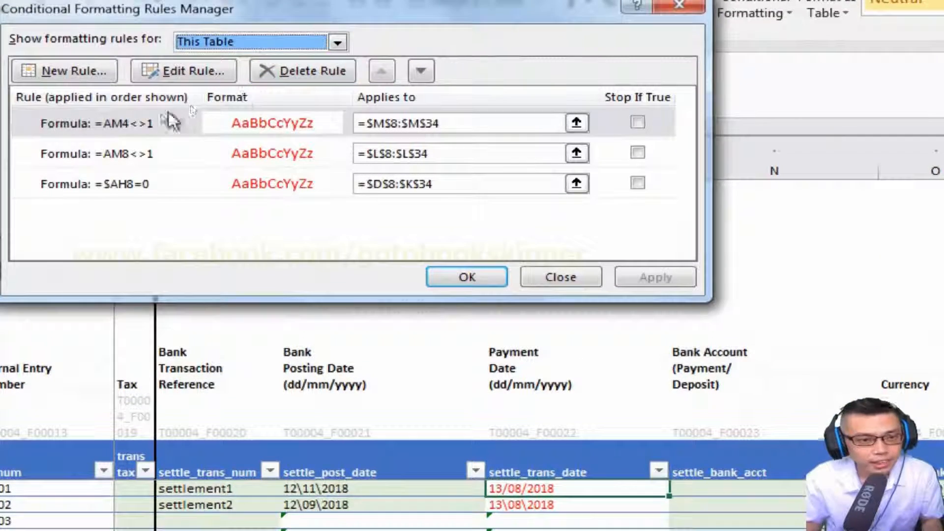
pyautogui.click(169, 121)
pyautogui.click(311, 74)
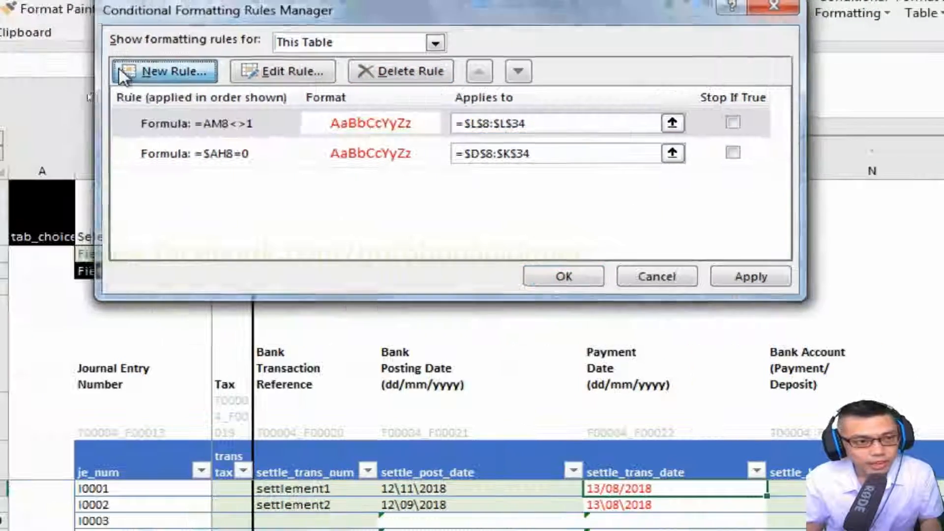
# Create a formula-based conditional formatting rule for row I0001's settle_trans_date cell with the formula =AM8<>1.
pyautogui.click(32, 72)
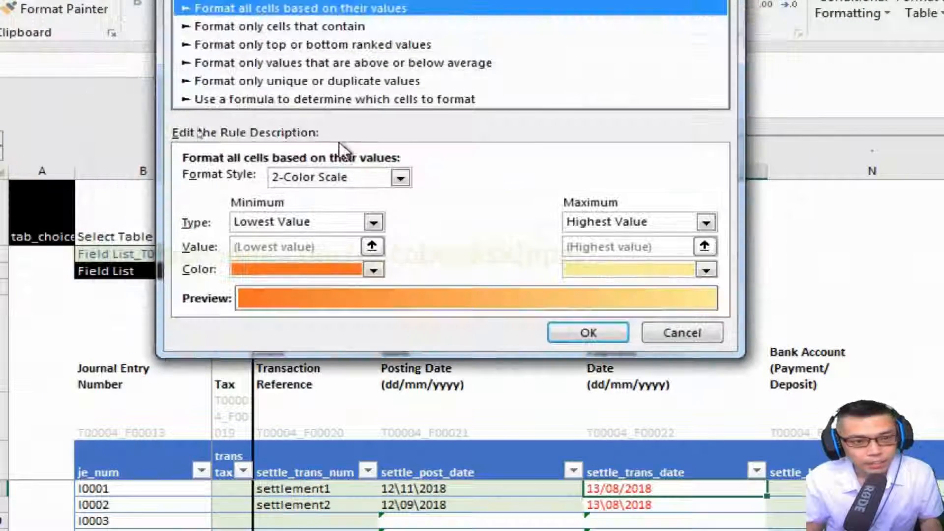
pyautogui.click(317, 101)
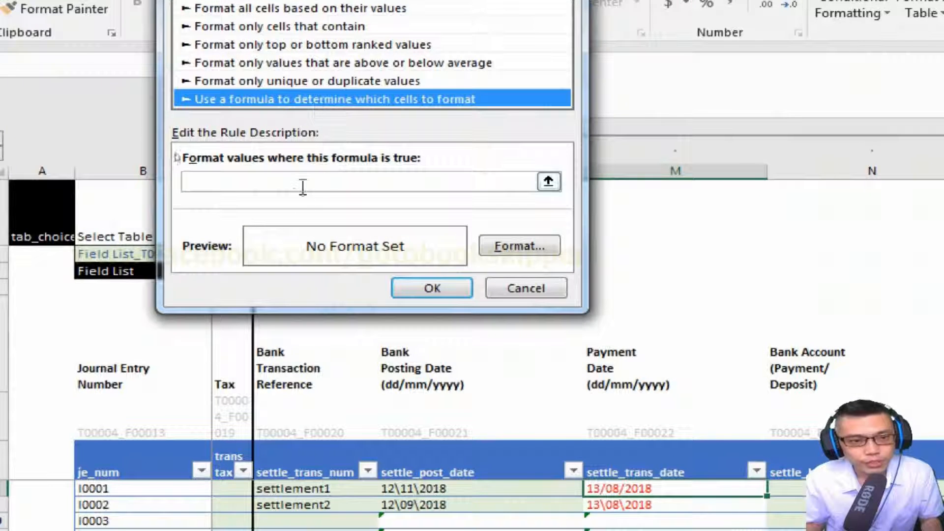
pyautogui.click(286, 182)
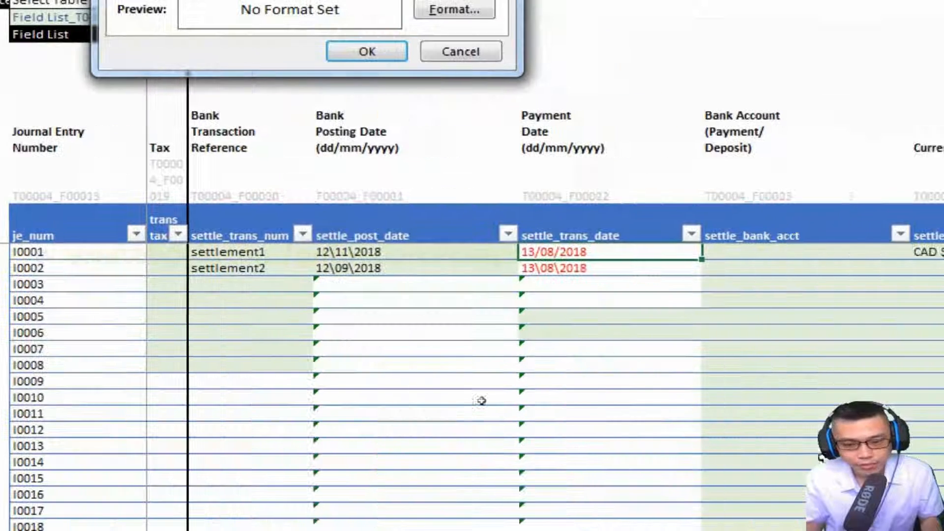
pyautogui.hotkey('ctrl', 'Right')
pyautogui.hotkey('ctrl', 'Right')
pyautogui.hotkey('ctrl', 'Right')
pyautogui.hotkey('ctrl', 'Right')
pyautogui.hotkey('ctrl', 'Right')
pyautogui.press('Left')
pyautogui.press('Left')
pyautogui.press('Left')
pyautogui.press('Left')
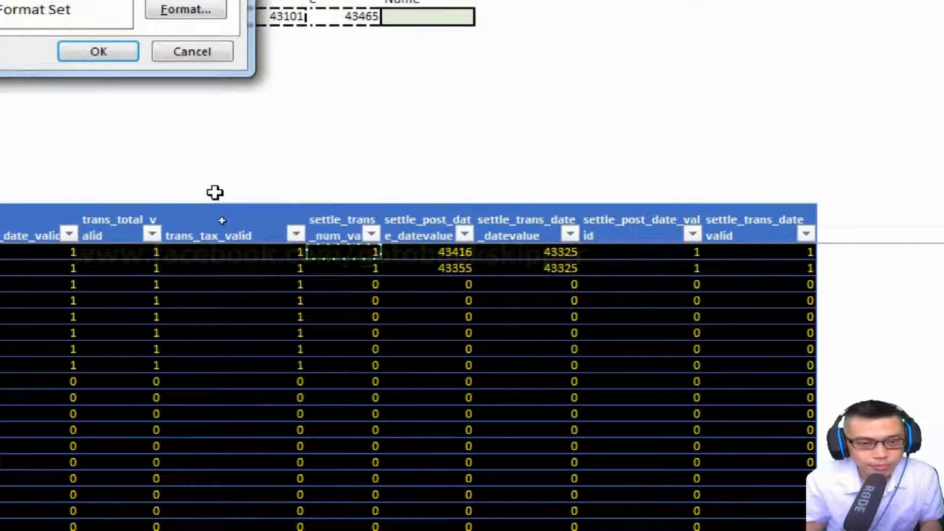
pyautogui.press('F4')
pyautogui.press('F4')
pyautogui.press('F4')
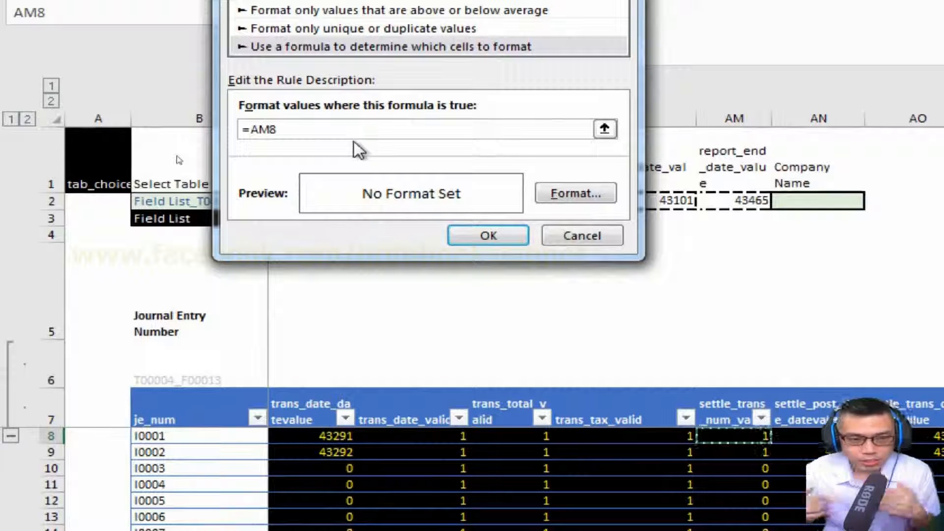
pyautogui.write('<>1')
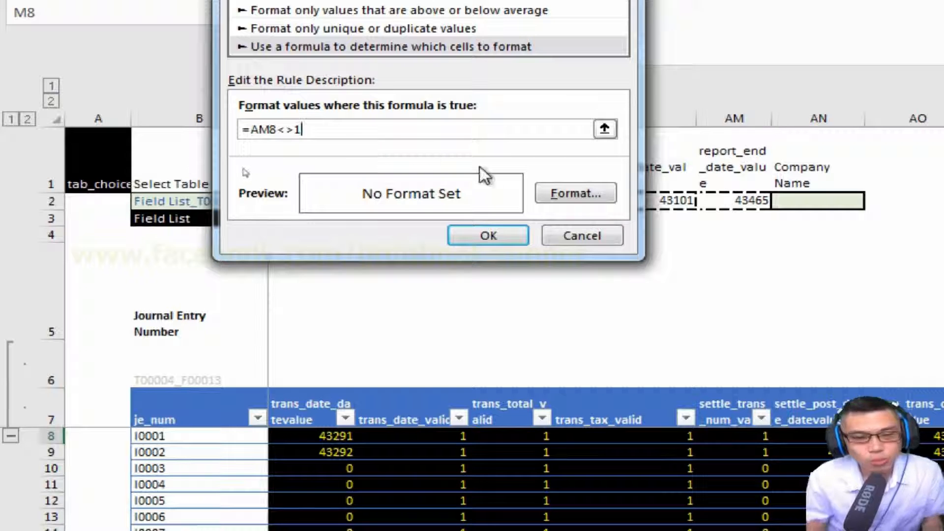
# Give the settle_trans_date rule a red font colour and add it to the conditional formatting rules.
pyautogui.click(553, 189)
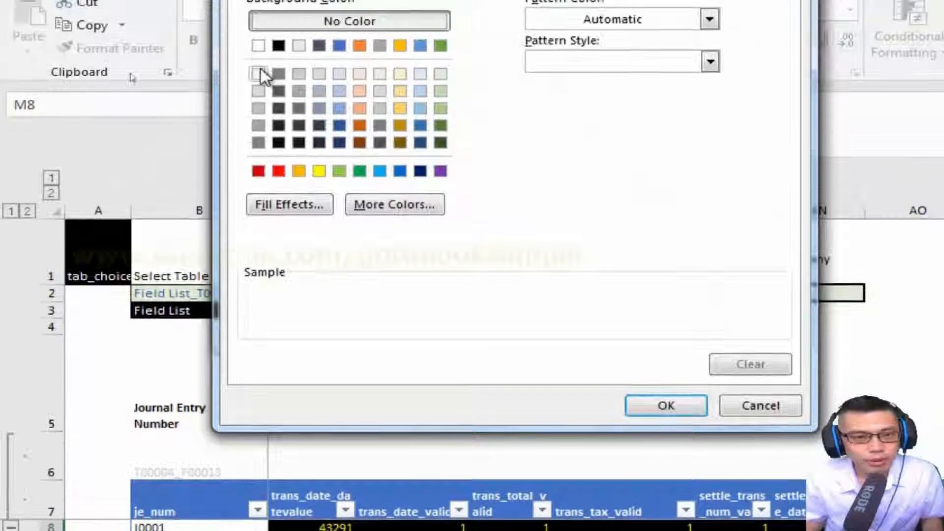
pyautogui.click(258, 53)
pyautogui.click(344, 53)
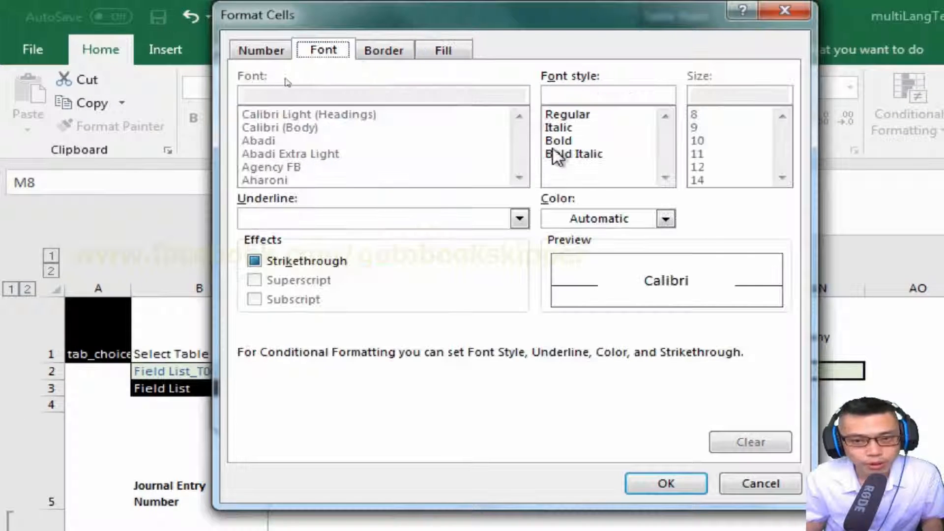
pyautogui.click(666, 219)
pyautogui.click(569, 396)
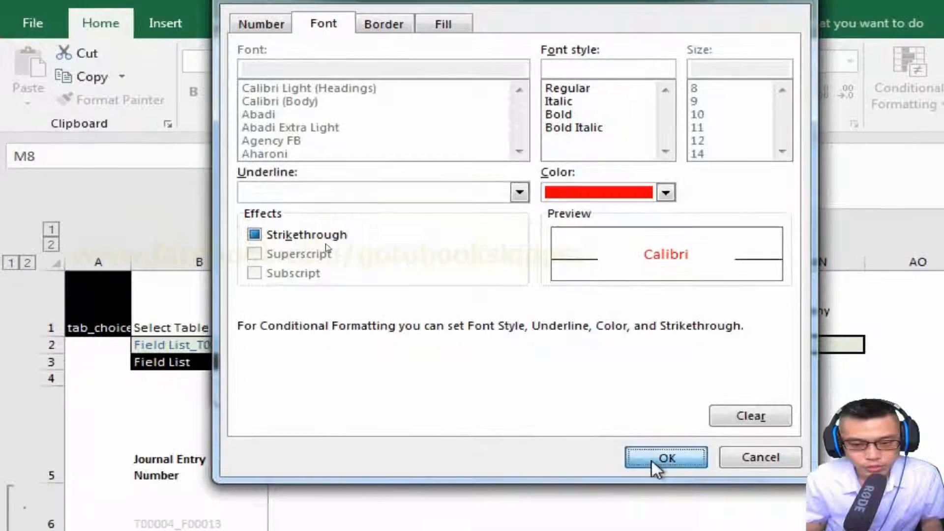
pyautogui.click(661, 485)
pyautogui.click(497, 378)
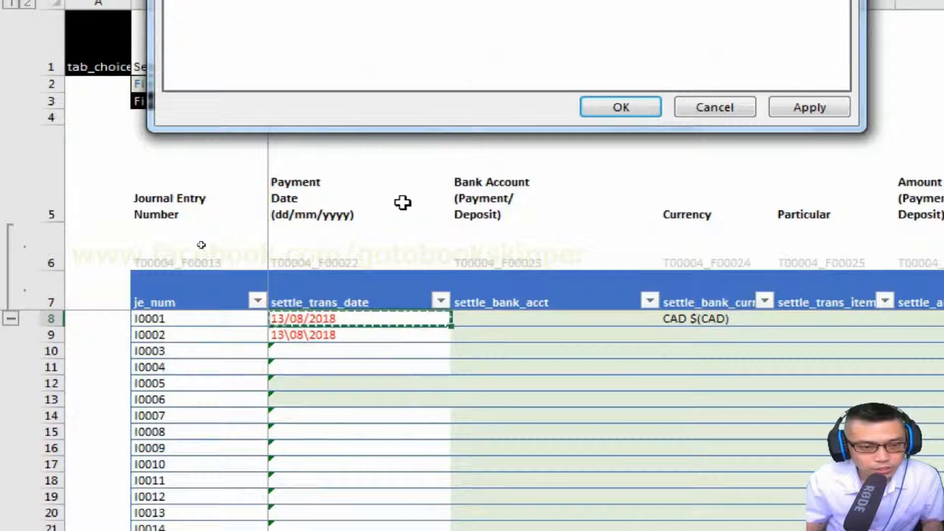
# Extend the red-font rule to =$M$8:$M$34 in the settle_trans_date column and save the rule changes.
pyautogui.click(402, 399)
pyautogui.press('Left')
pyautogui.press('Right')
pyautogui.press('Down')
pyautogui.press('Down')
pyautogui.press('Down')
pyautogui.hotkey('ctrl', 'shift', 'Down')
pyautogui.hotkey('ctrl', 'shift', 'Down')
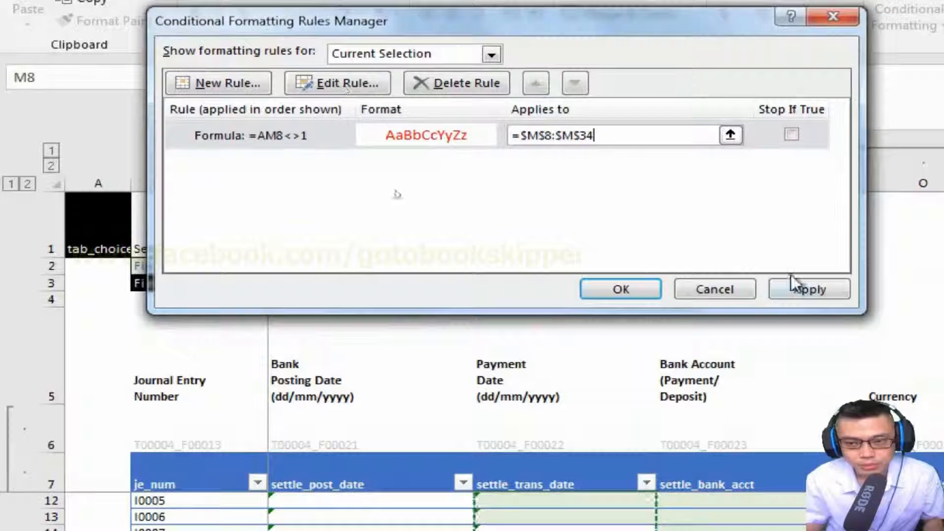
pyautogui.click(800, 109)
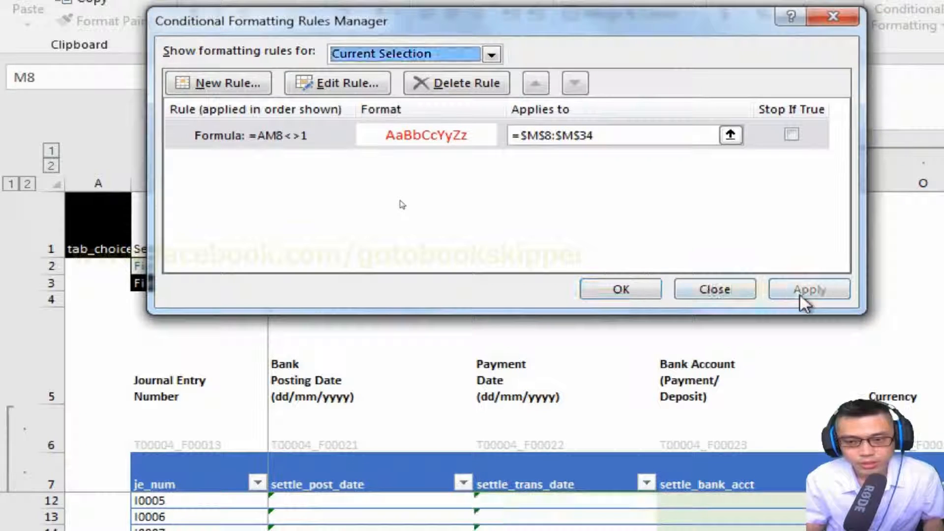
pyautogui.click(628, 291)
# Check the font colours of the settle_post_date and settle_trans_date entries in rows I0001 and I0002.
pyautogui.click(536, 418)
pyautogui.press('Down')
pyautogui.press('Down')
pyautogui.press('Down')
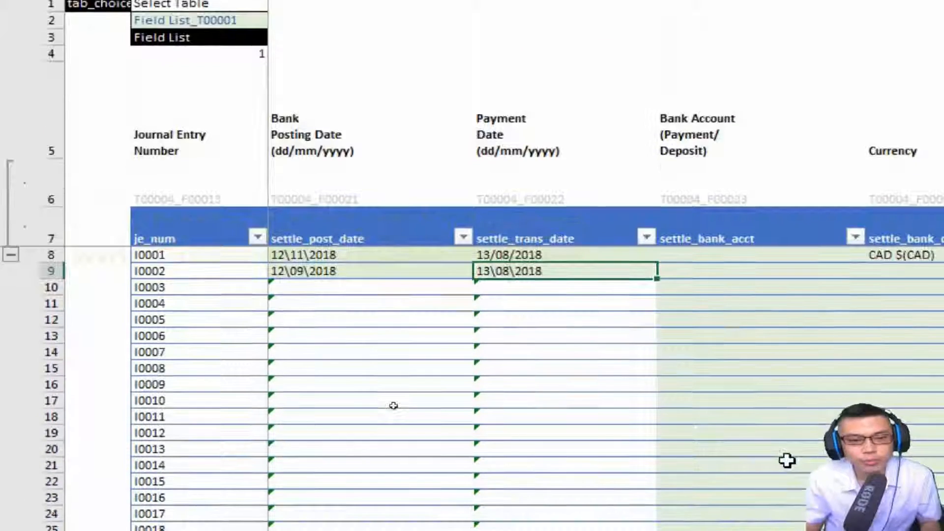
pyautogui.press('Right')
pyautogui.press('Right')
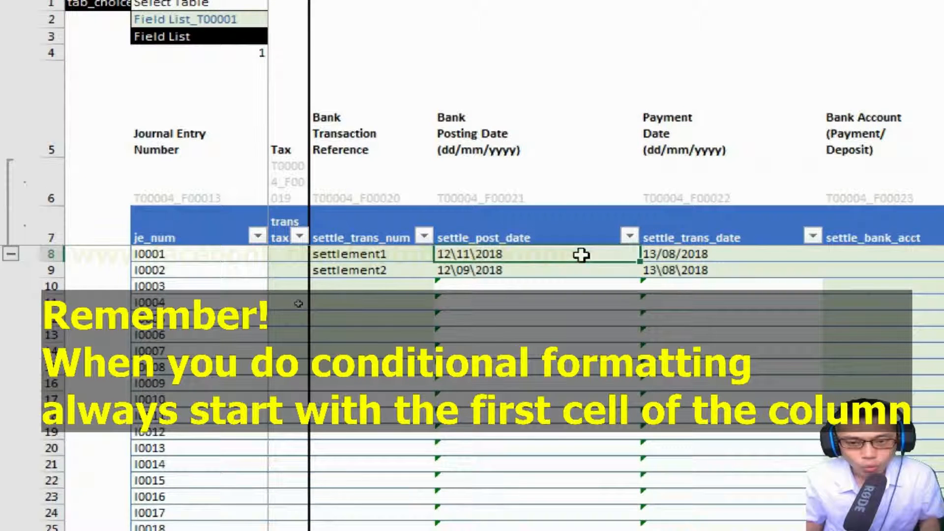
pyautogui.click(723, 255)
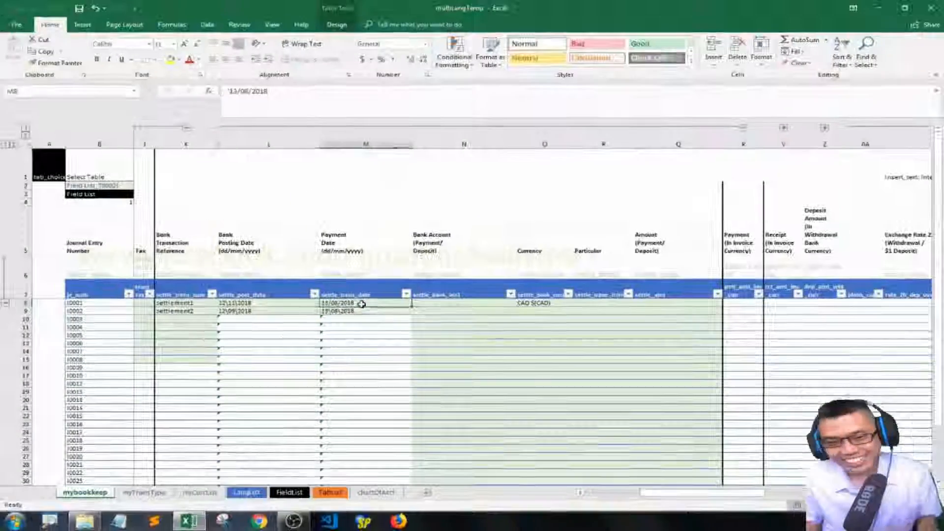